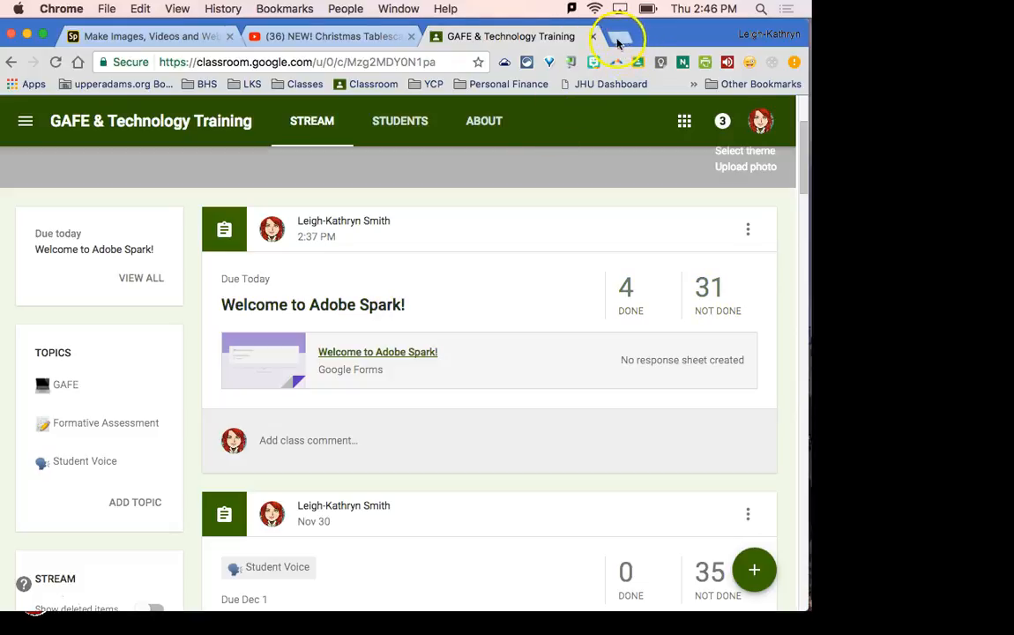
Step: Switch to Adobe Spark and look through the existing projects
click(179, 35)
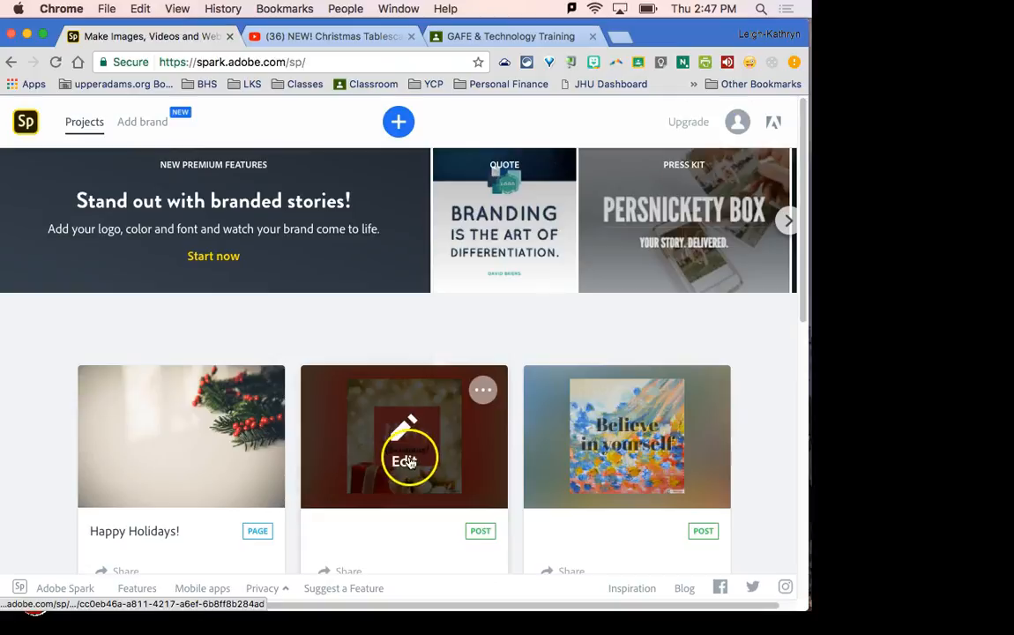
scroll(409, 436, down, 5)
scroll(411, 462, down, 5)
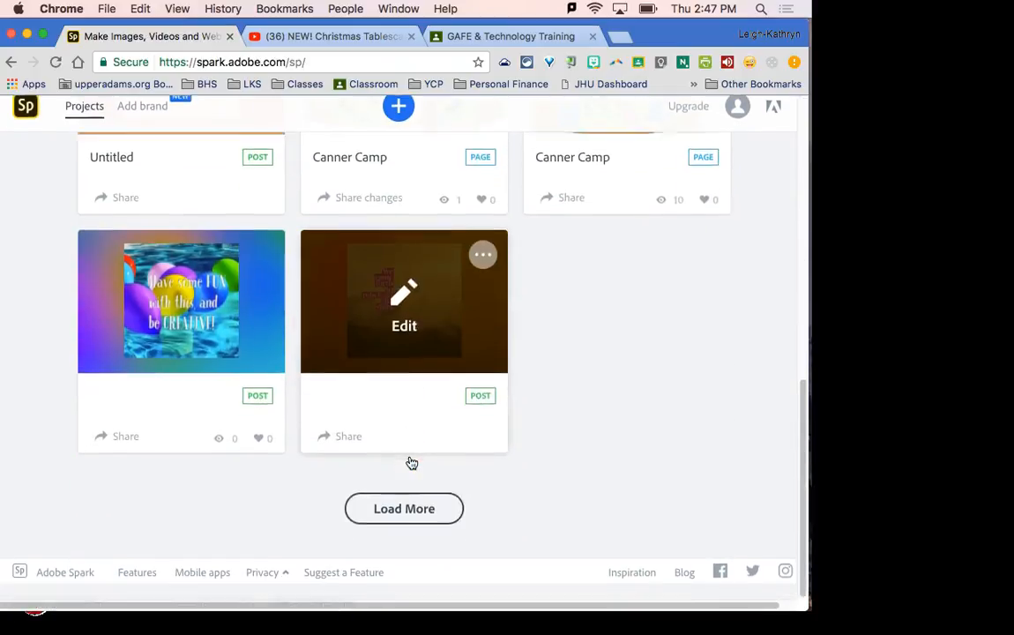
scroll(410, 462, up, 10)
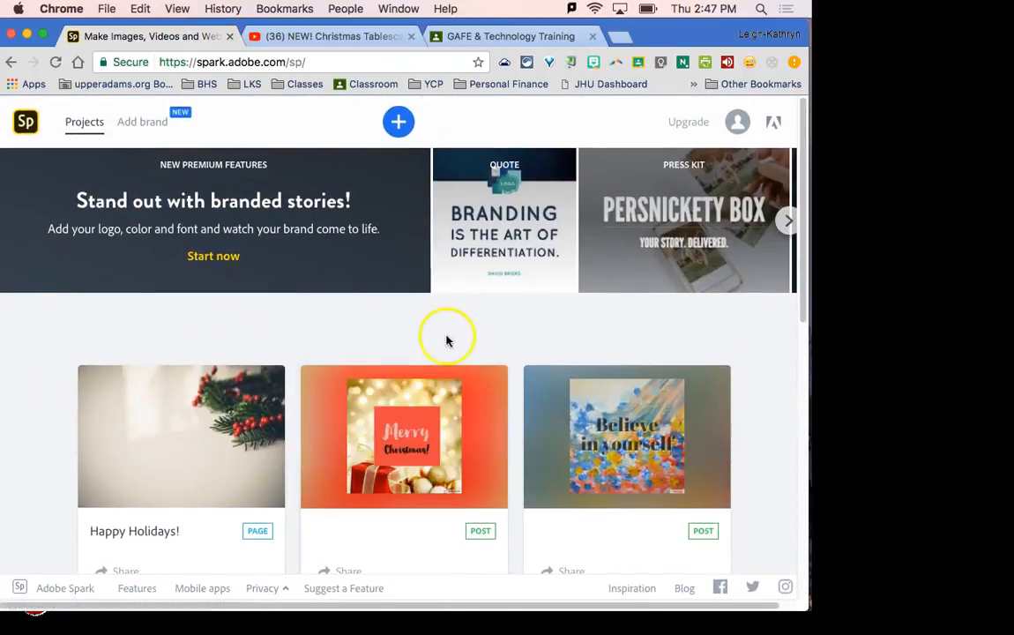
Step: Create a new Post project
click(398, 121)
click(398, 124)
click(399, 128)
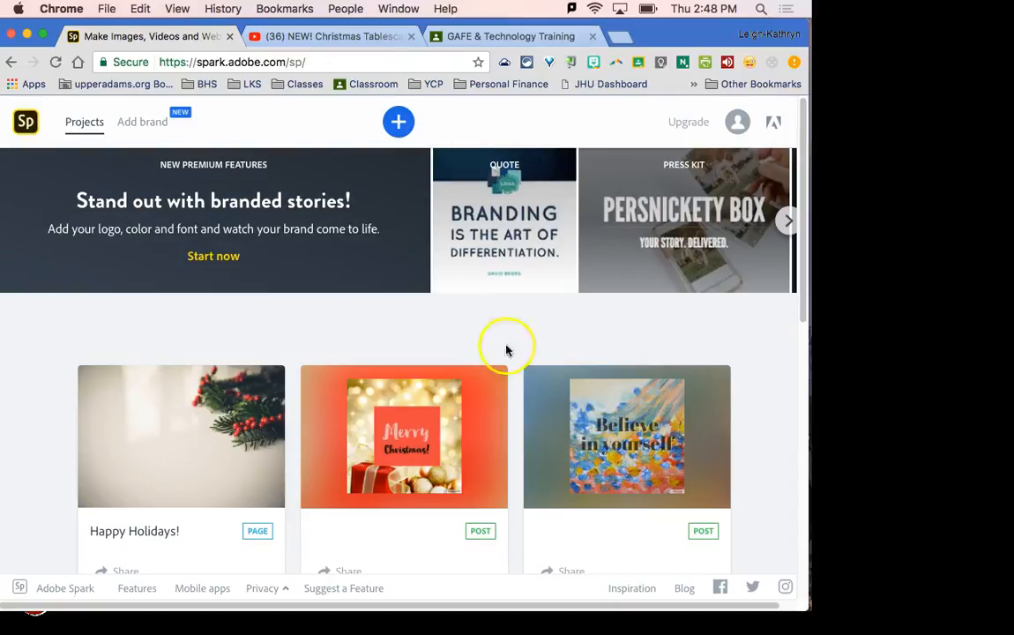
click(398, 123)
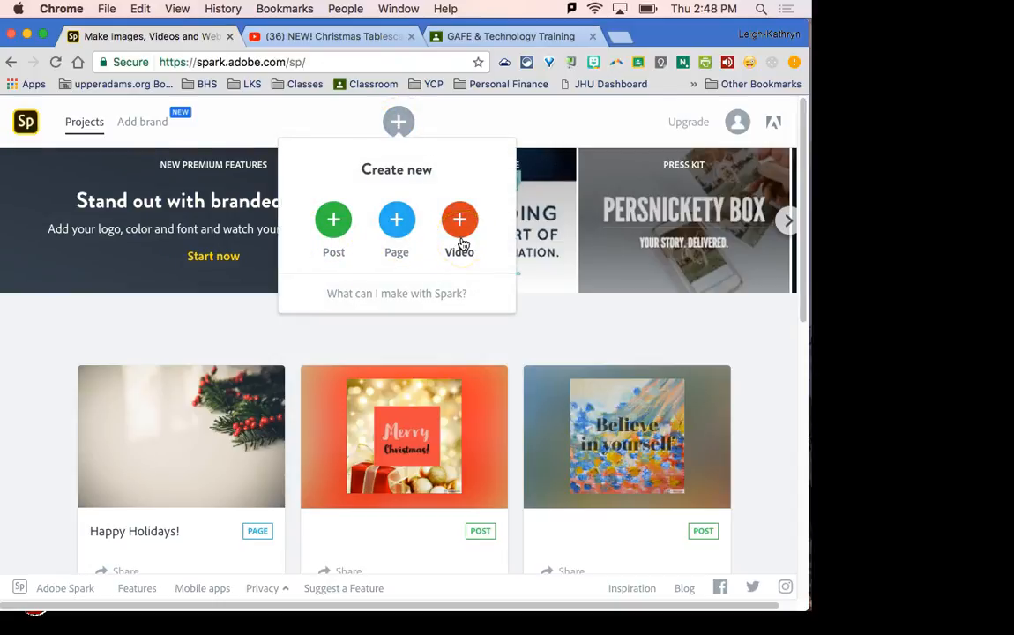
click(333, 227)
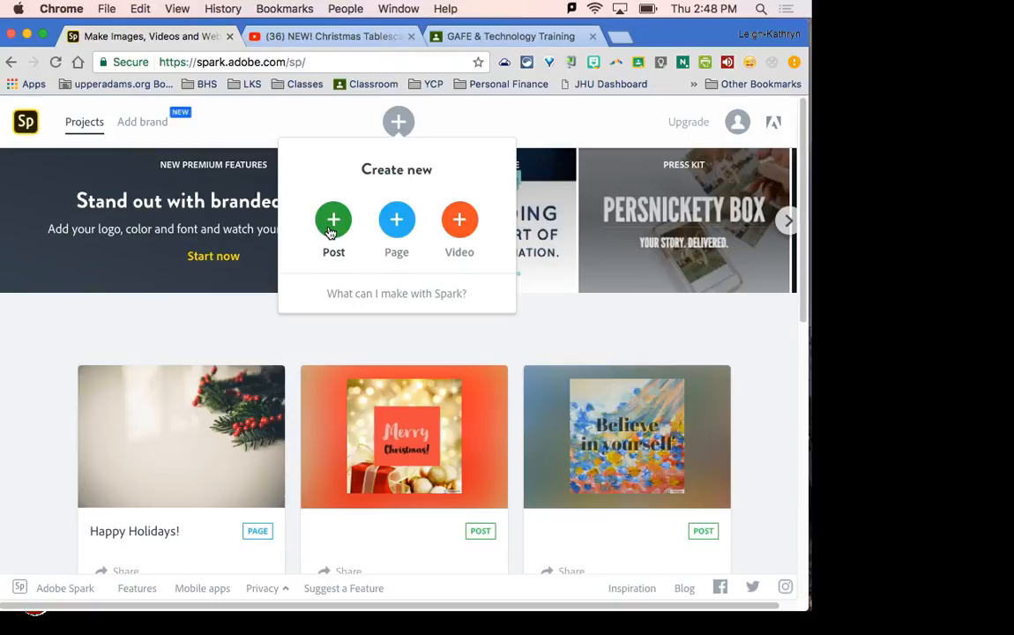
click(333, 222)
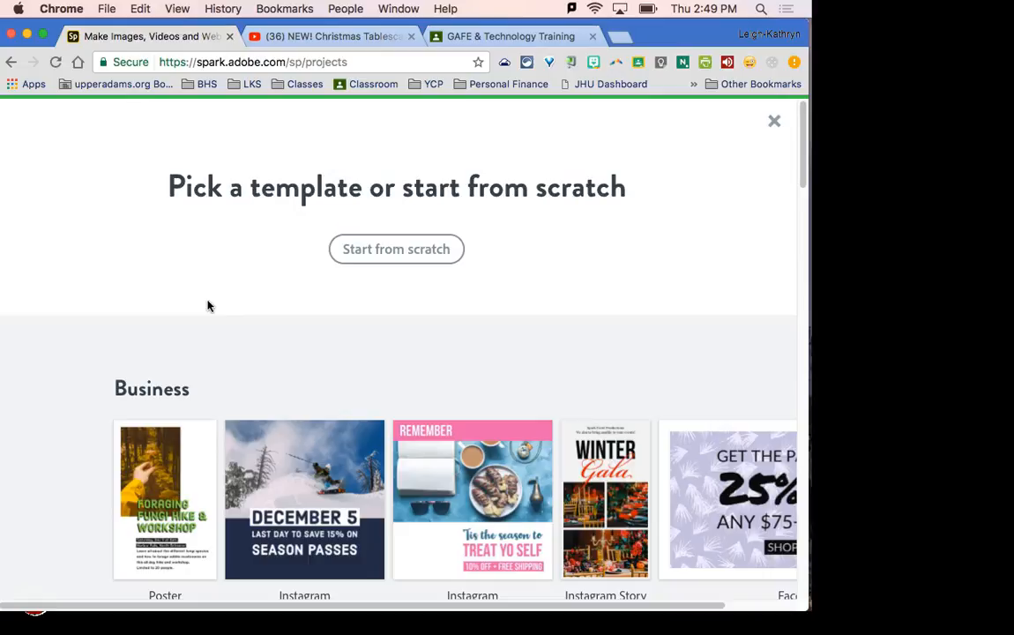
Step: Browse the post templates from Business through Seasonal and choose to start from scratch instead
scroll(95, 407, down, 2)
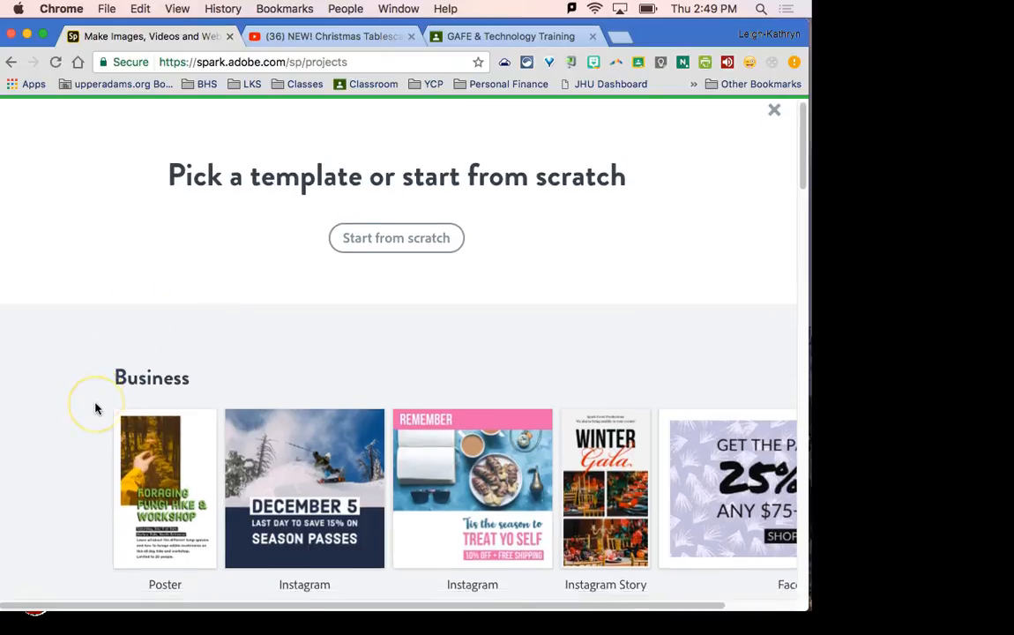
scroll(95, 408, down, 10)
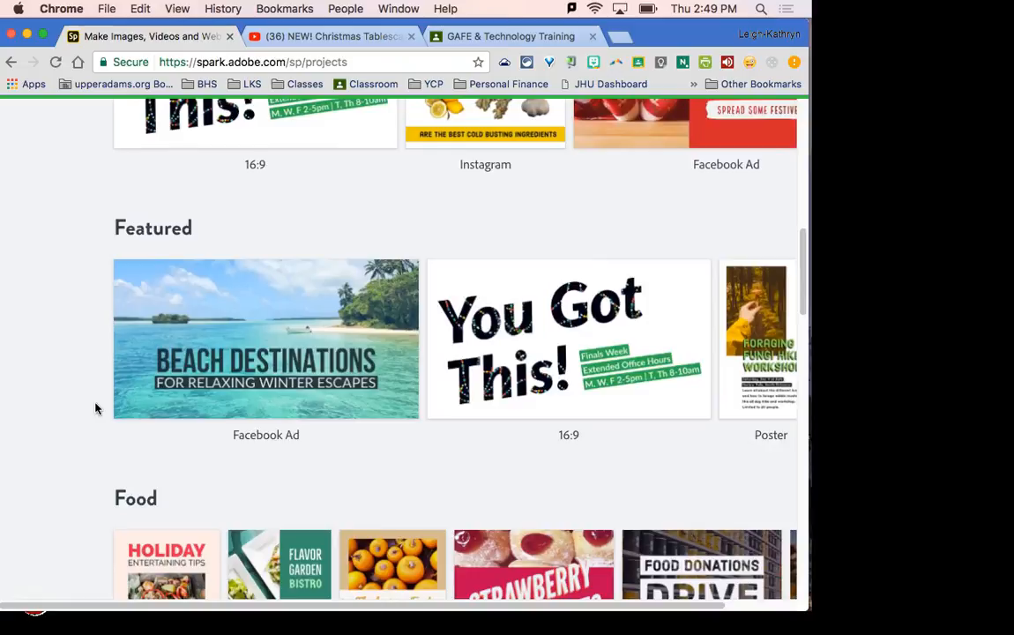
scroll(95, 407, down, 14)
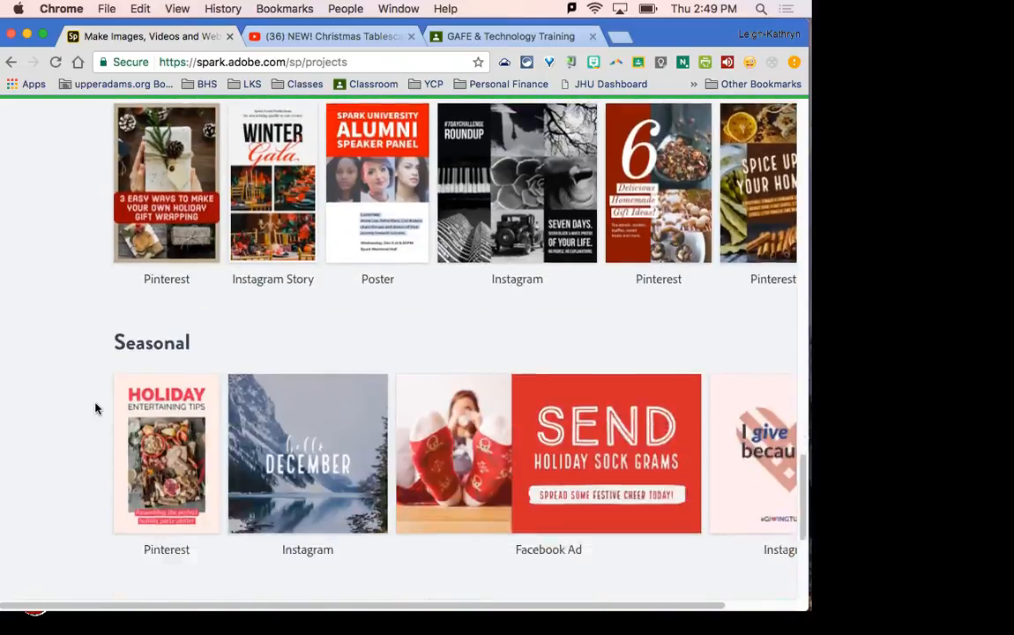
scroll(95, 407, up, 20)
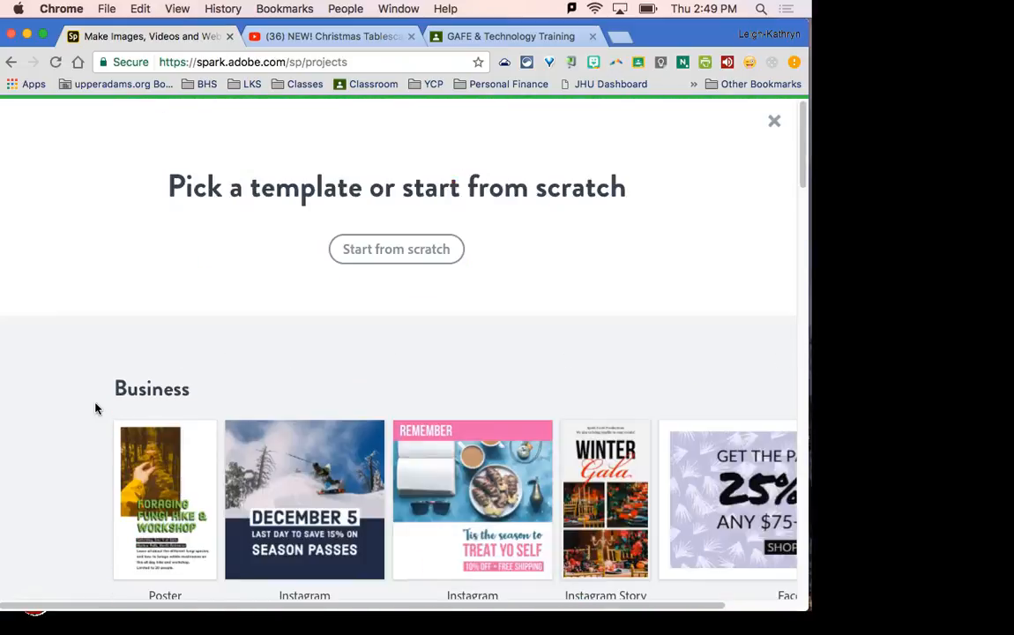
click(409, 256)
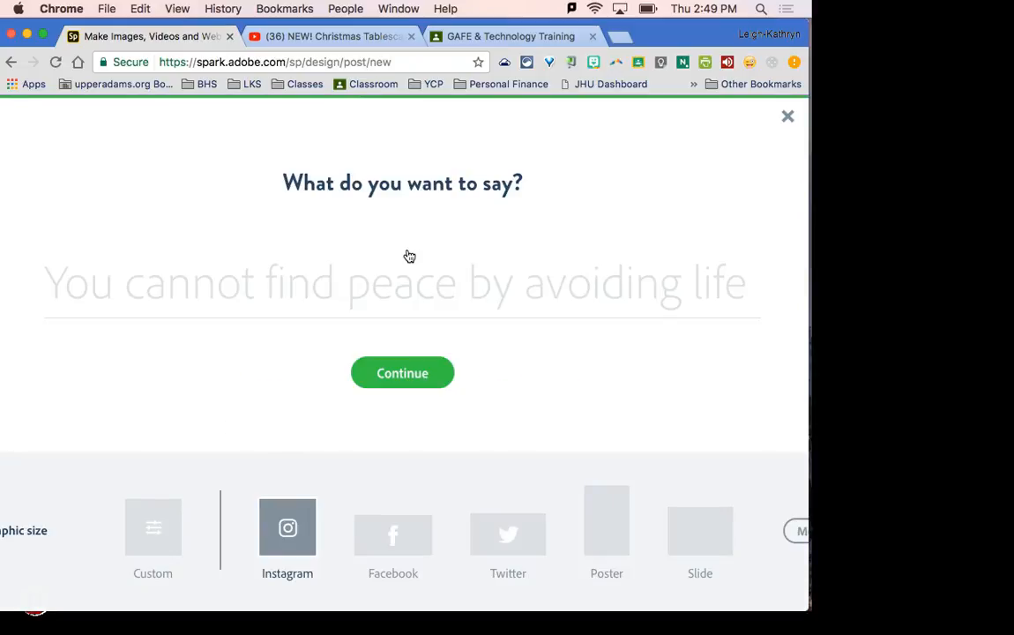
Step: Enter "Merry Christmas!" as the post's message, choose the Instagram graphic size and continue to the editor
click(407, 250)
text(Merry Christmas!)
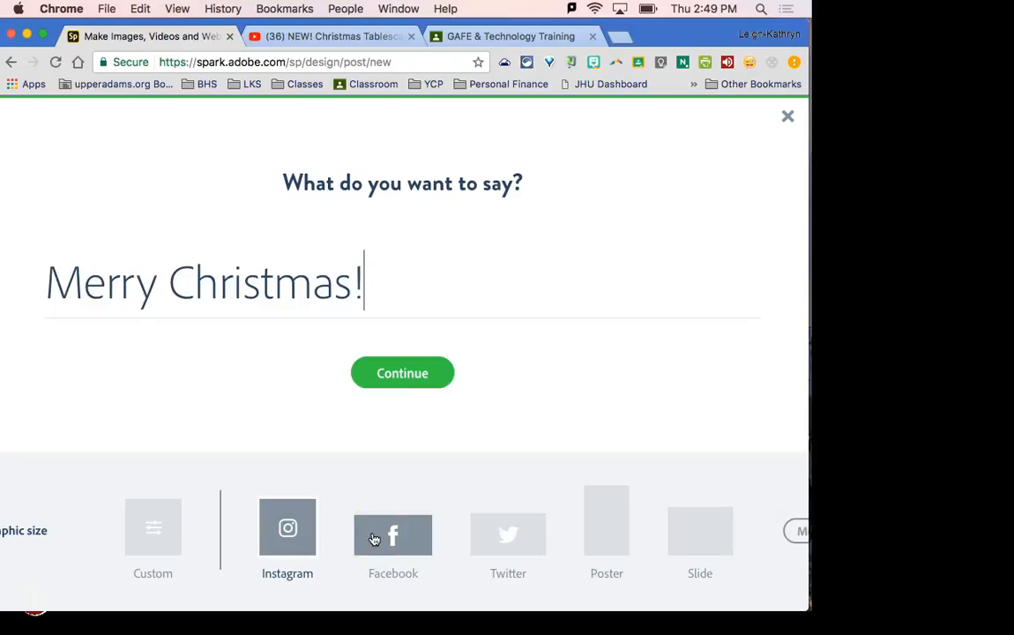
click(298, 511)
click(396, 370)
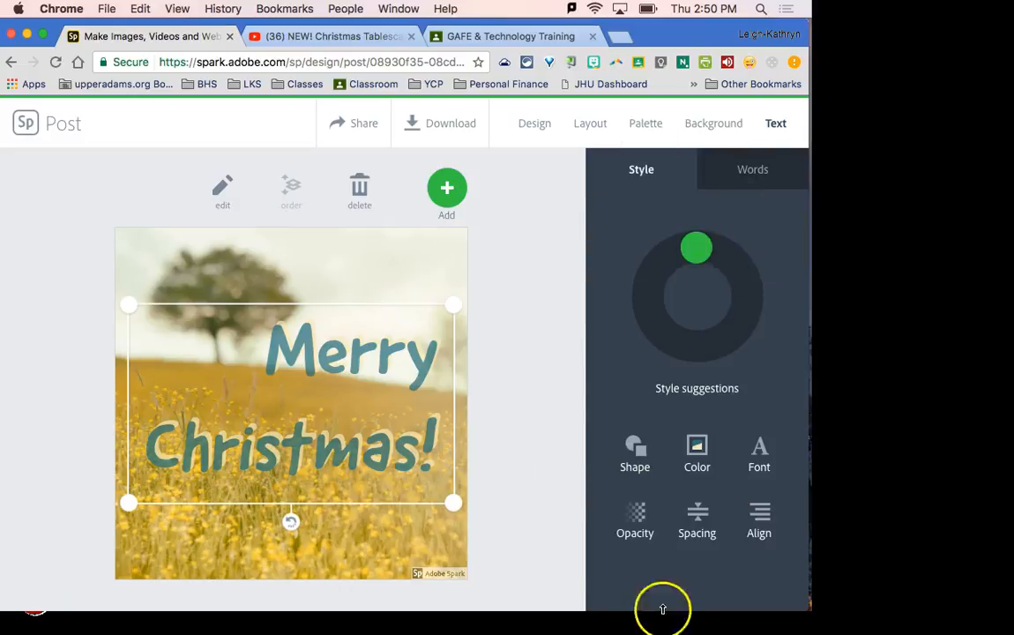
Step: Browse the suggested design filters and apply the yellow "Good Morning!" one with the black circle to the post
click(540, 128)
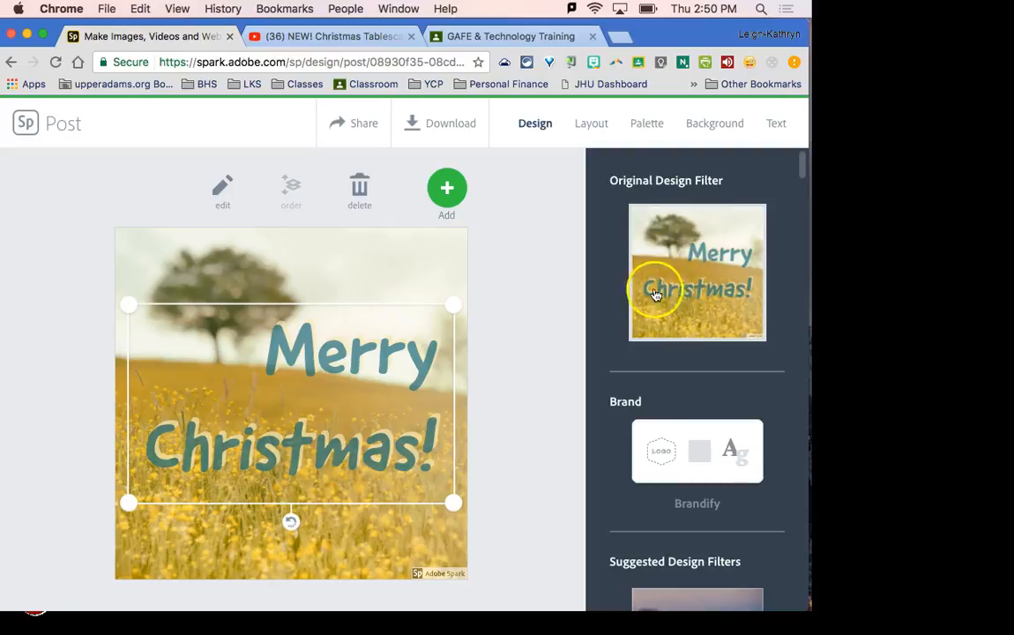
scroll(613, 329, down, 5)
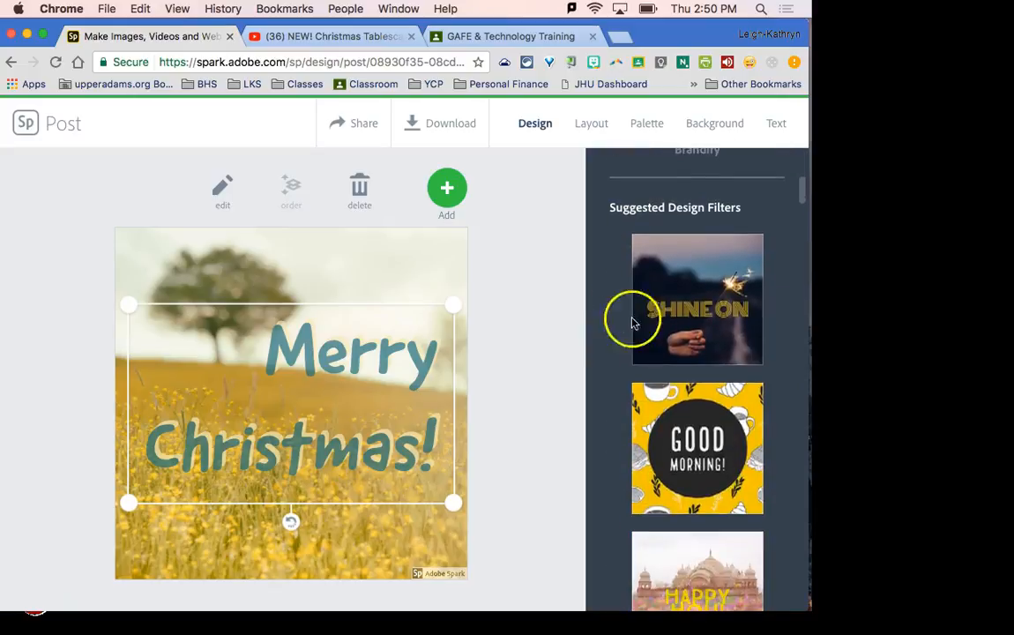
scroll(618, 476, down, 6)
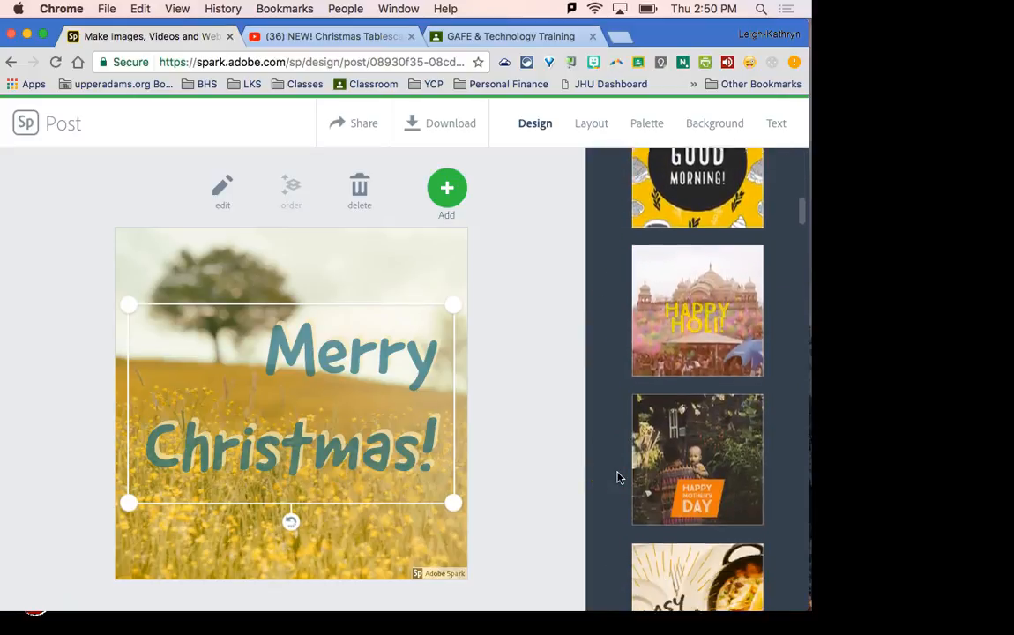
scroll(618, 476, down, 8)
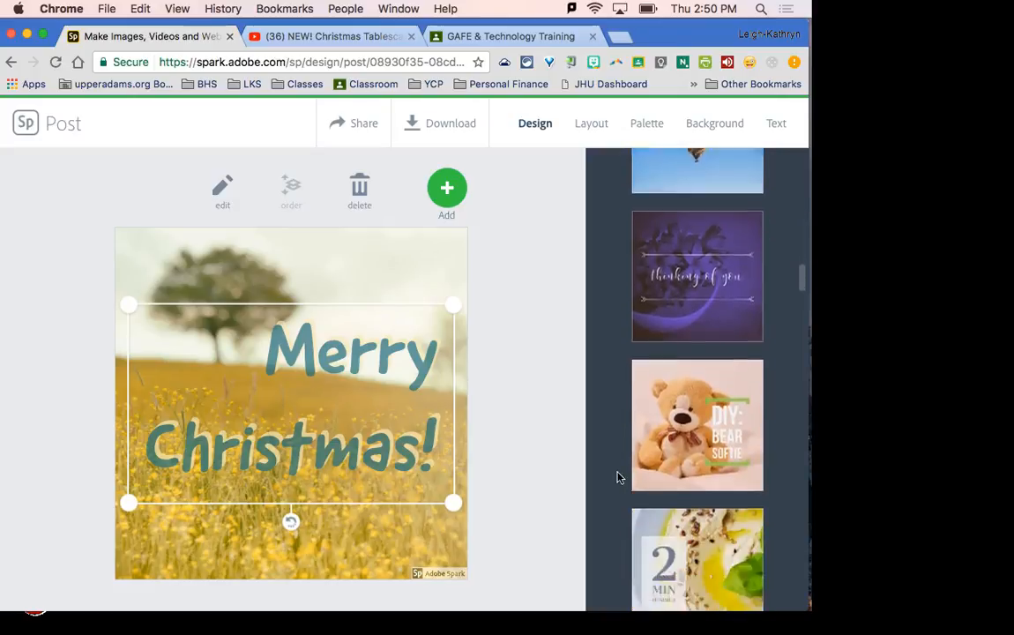
scroll(618, 476, down, 5)
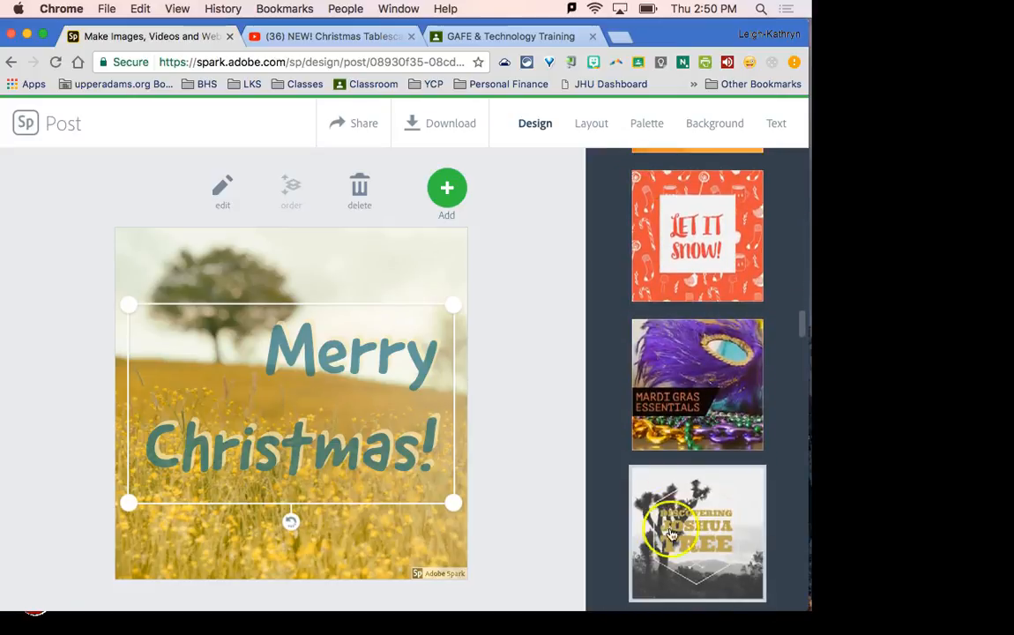
scroll(610, 495, down, 8)
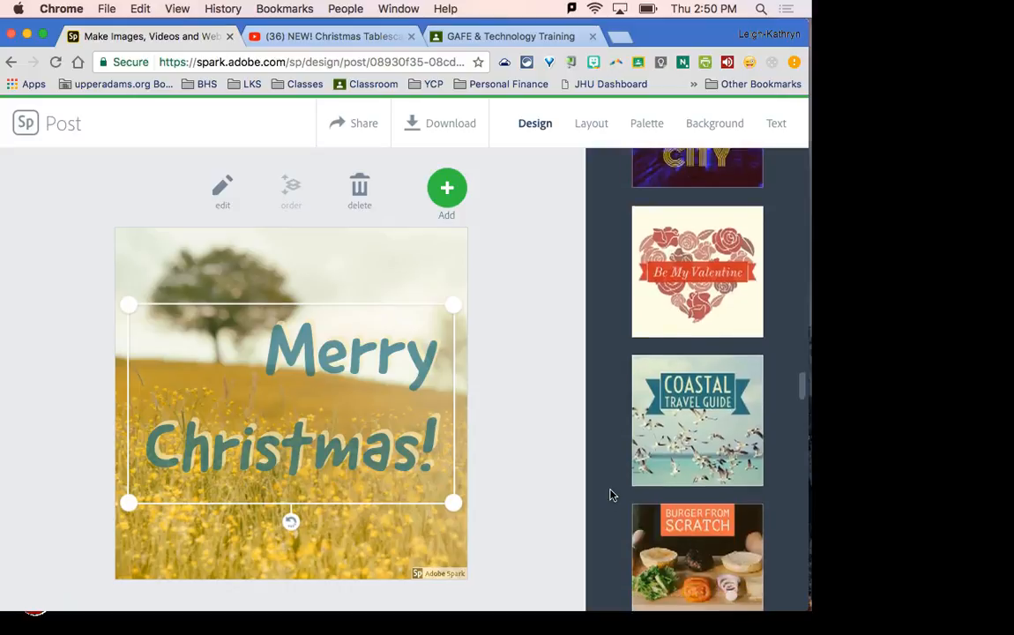
scroll(611, 494, down, 10)
scroll(611, 495, up, 12)
scroll(610, 493, up, 10)
scroll(617, 476, down, 5)
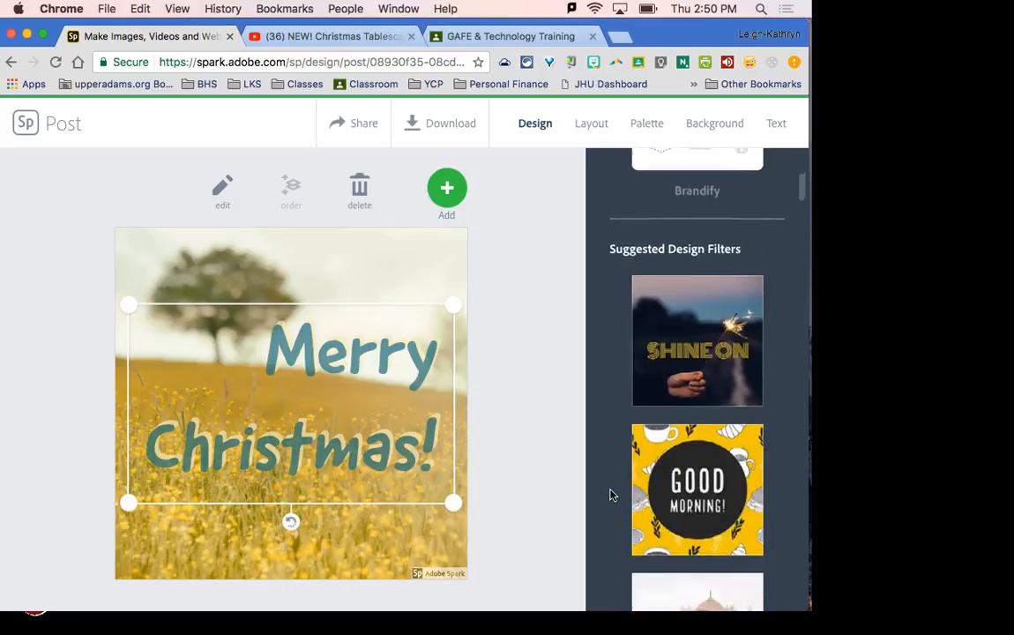
click(718, 357)
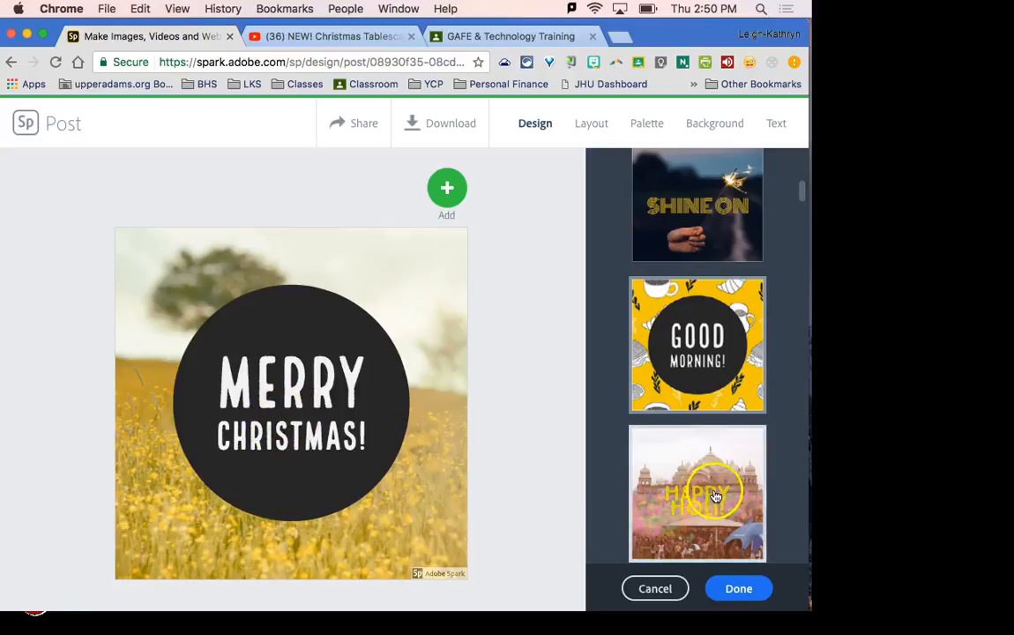
click(741, 589)
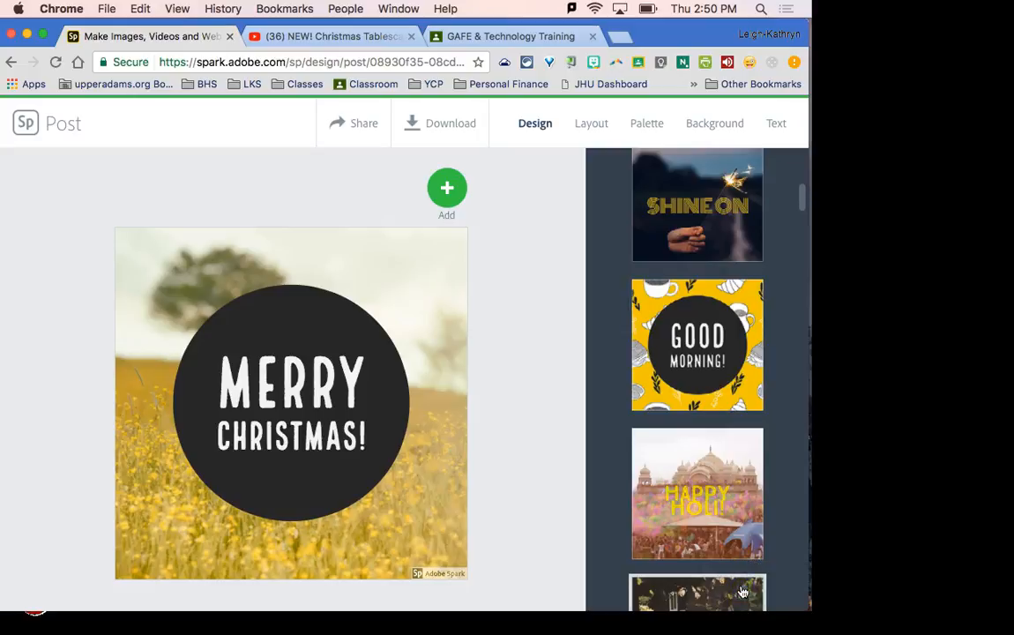
click(697, 353)
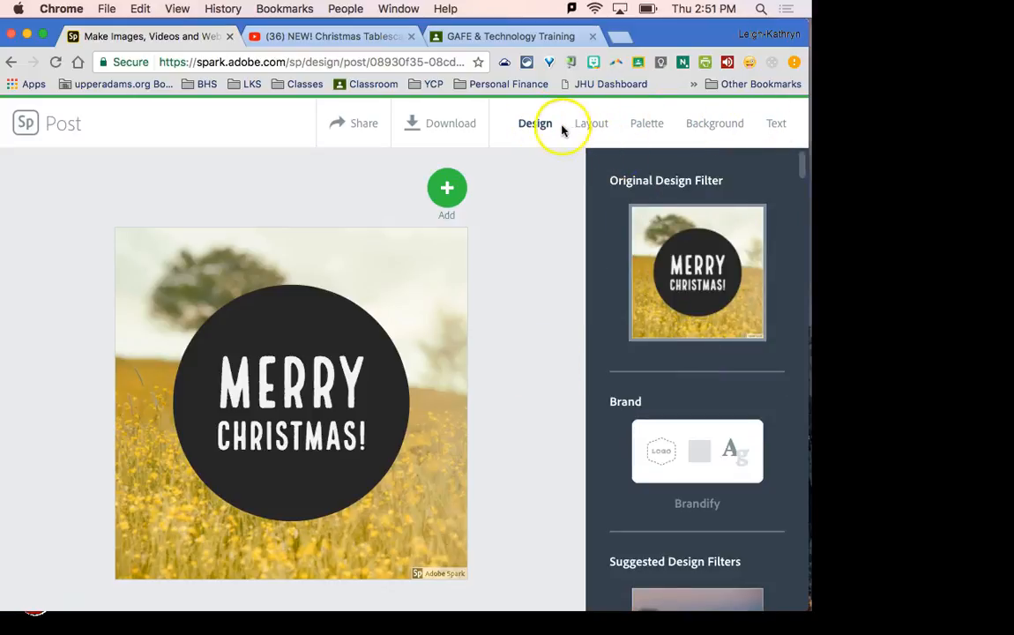
Step: Examine the available post layouts, including the Simple, Banner and Grid groups
click(594, 126)
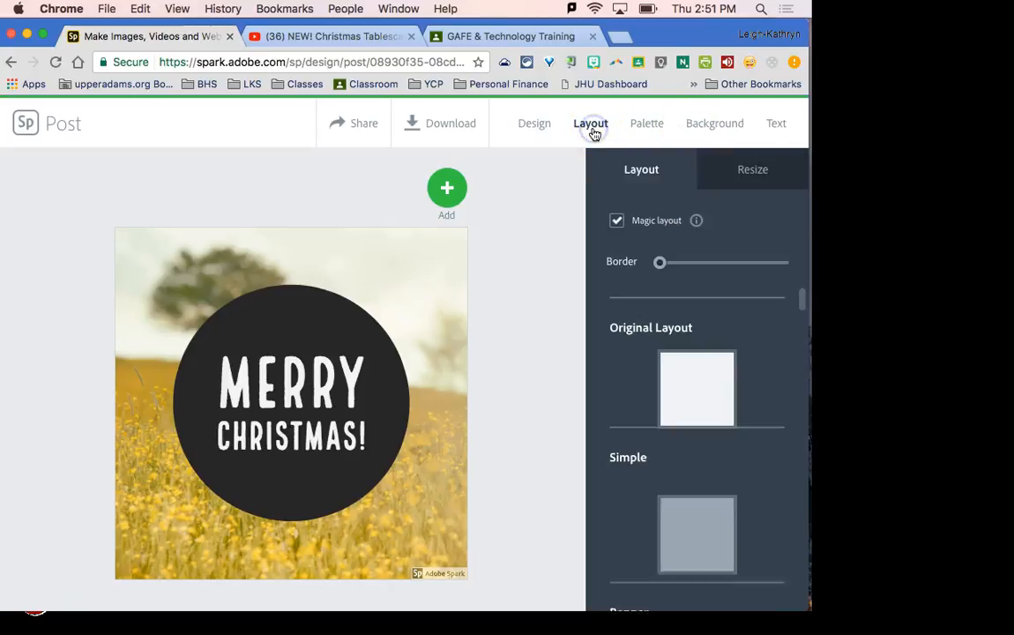
scroll(692, 335, down, 8)
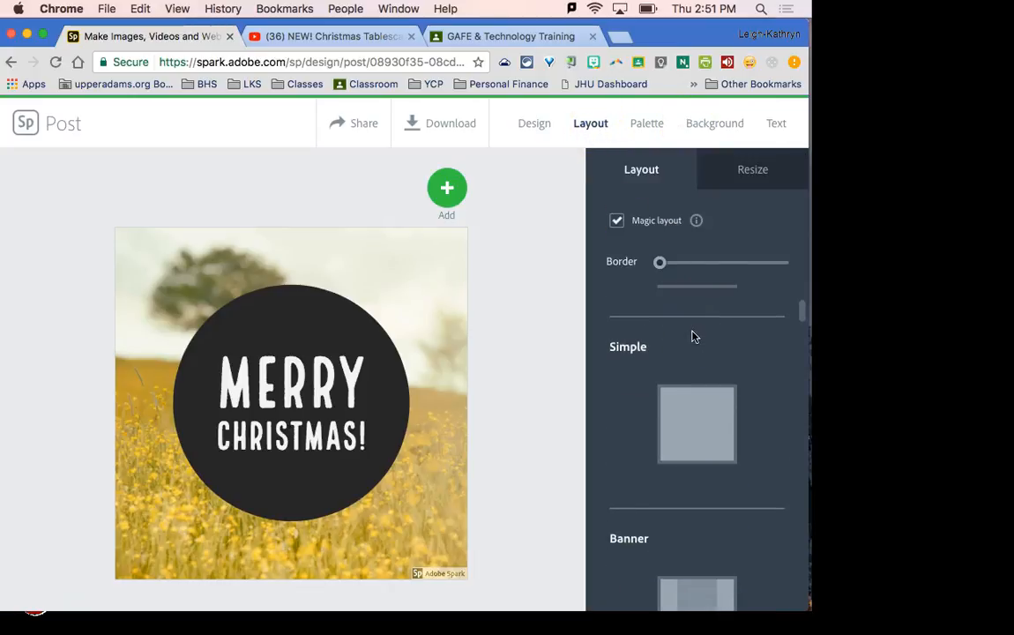
scroll(660, 350, down, 5)
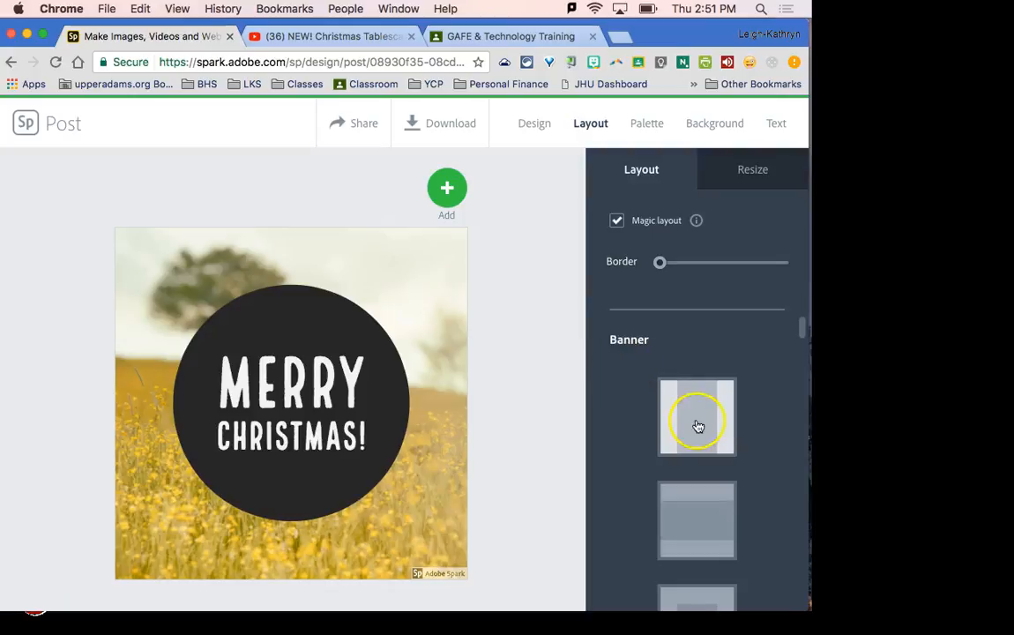
scroll(643, 511, down, 3)
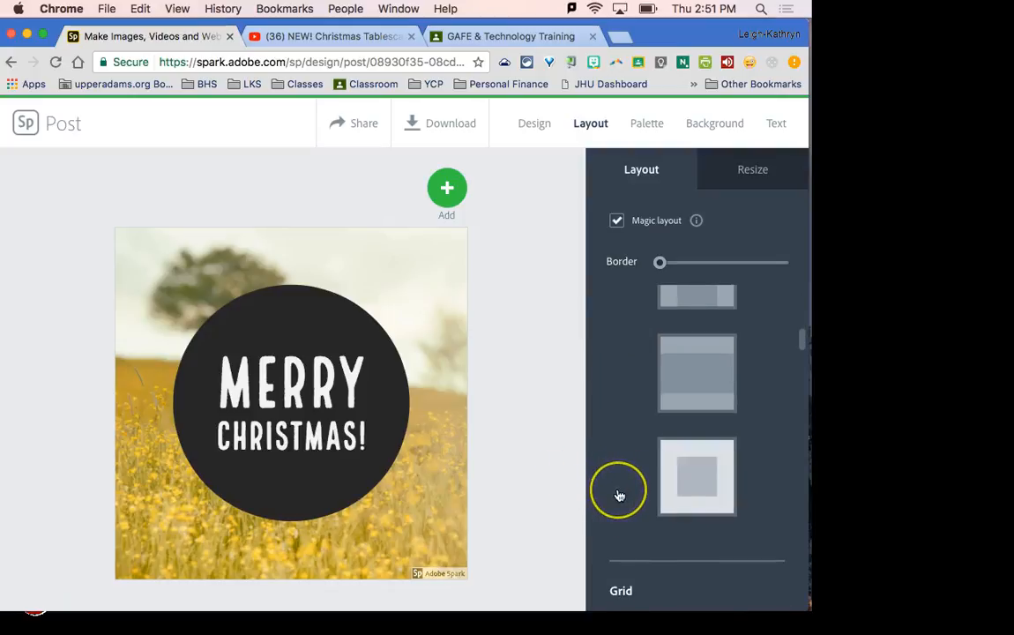
scroll(620, 494, down, 3)
scroll(620, 496, down, 1)
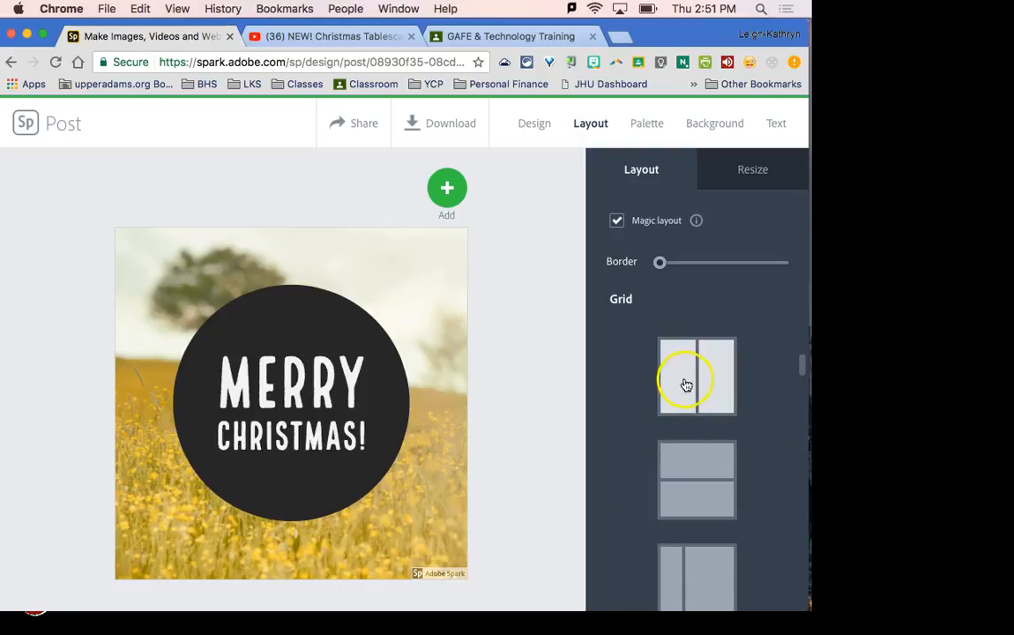
scroll(696, 399, down, 5)
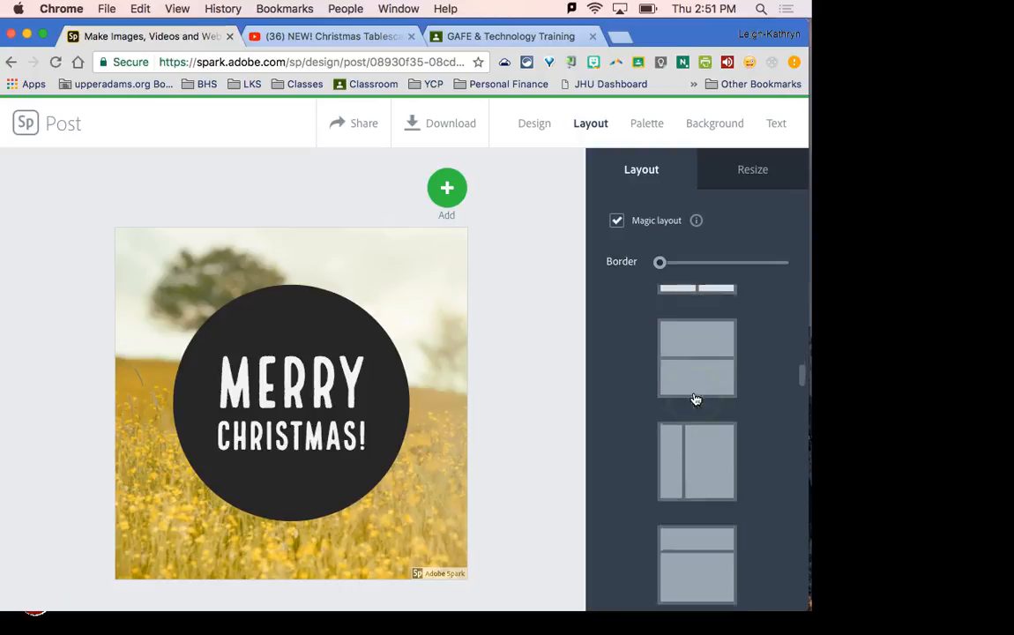
scroll(695, 400, down, 5)
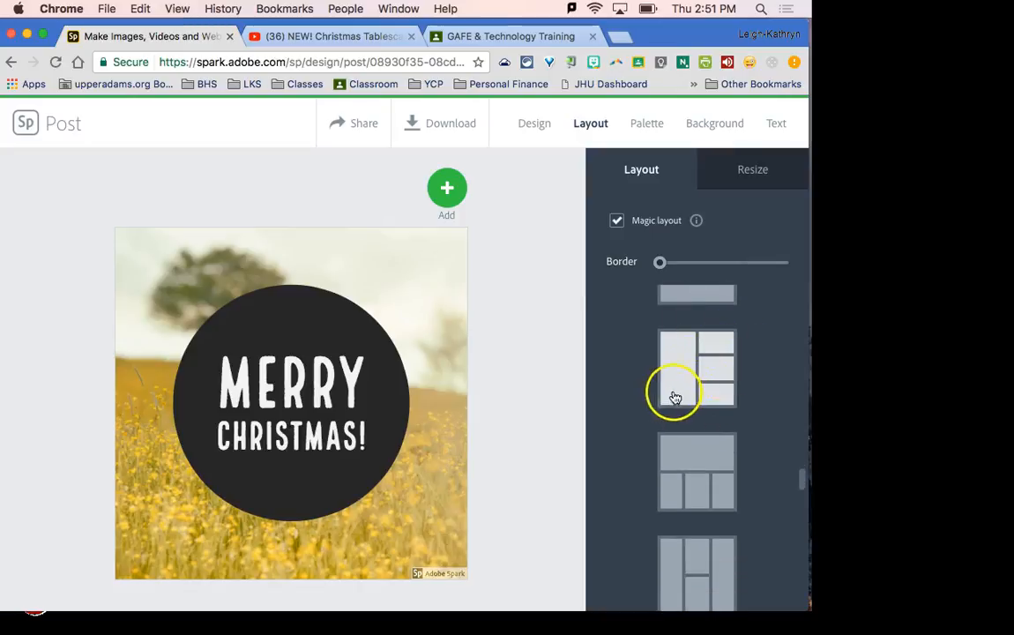
scroll(615, 438, down, 5)
scroll(615, 440, up, 5)
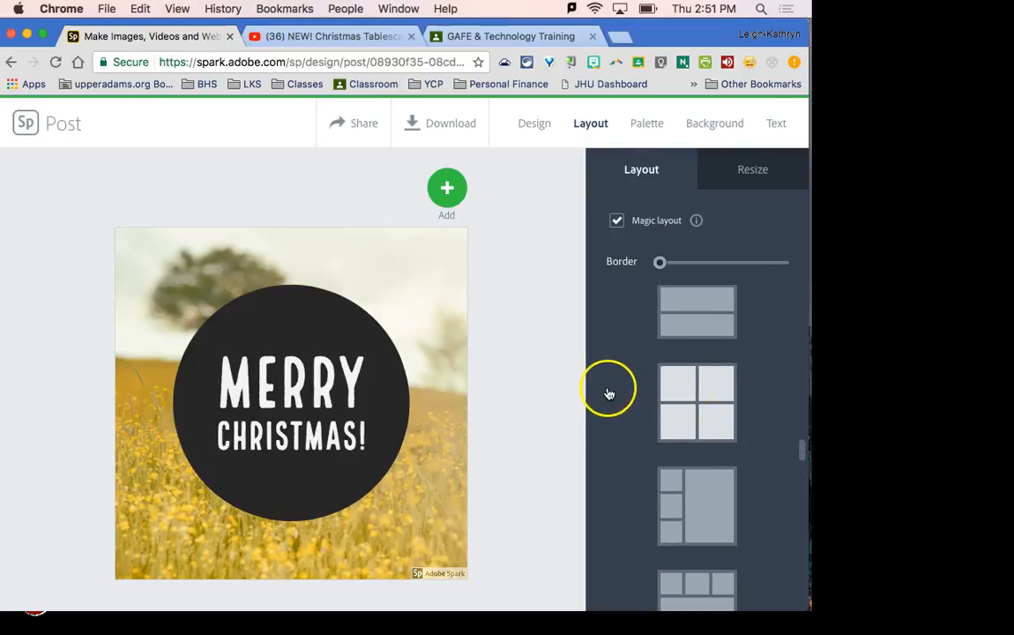
scroll(606, 391, up, 5)
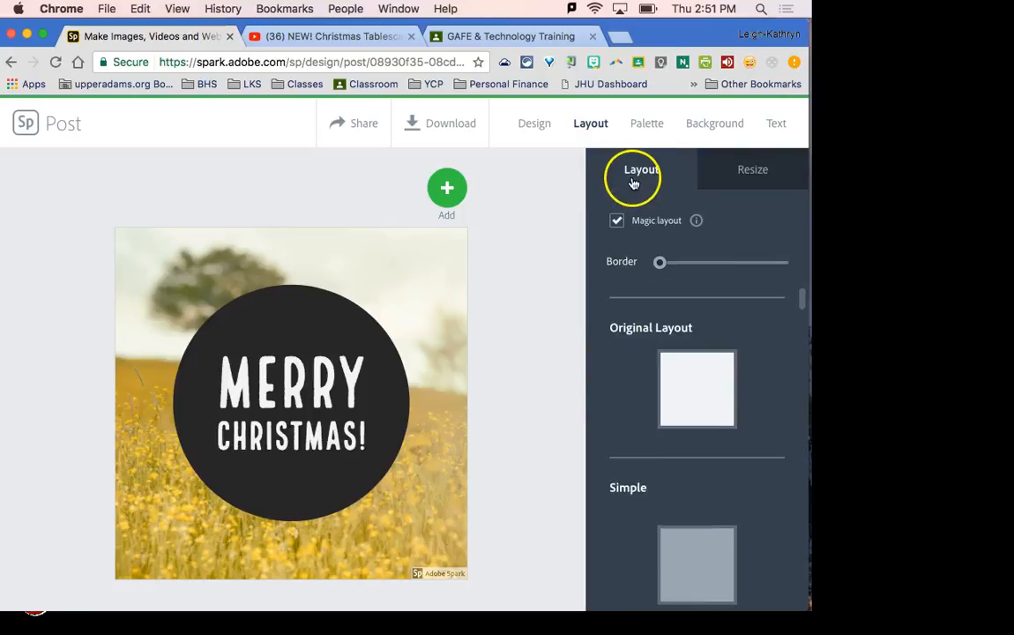
Step: View the post's original and decorative colour palettes and open the background photo filters
click(649, 129)
click(614, 231)
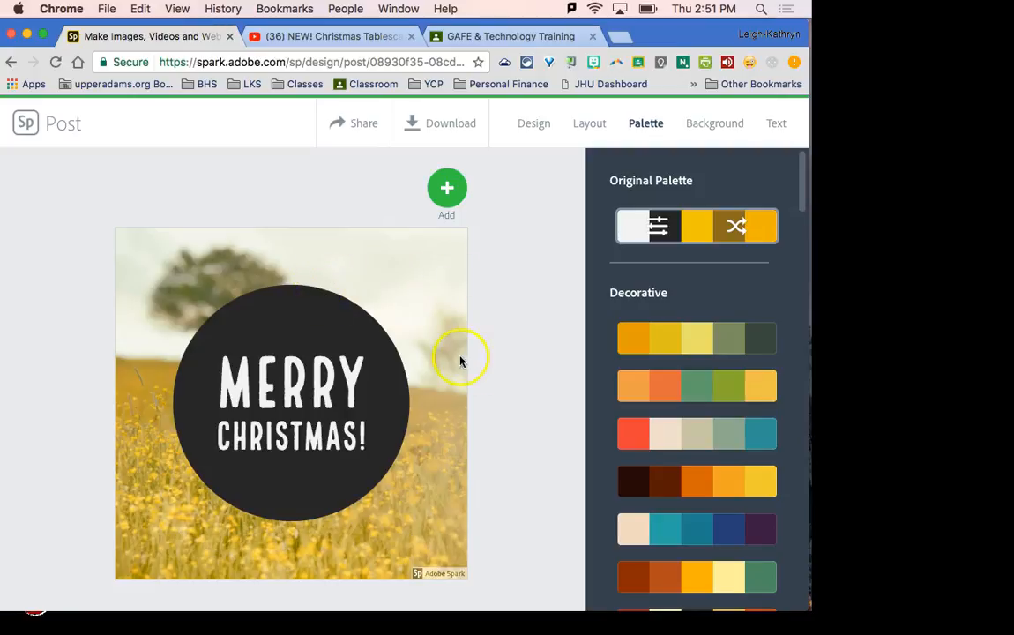
click(710, 125)
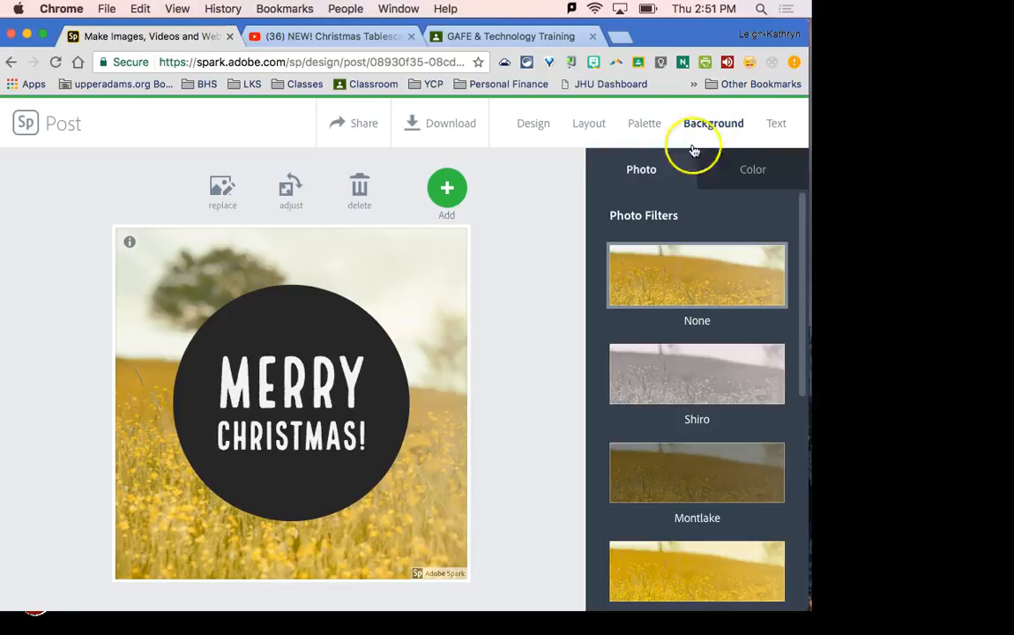
Step: Start replacing the background photo and search the free photos for "christmas"
scroll(666, 451, down, 3)
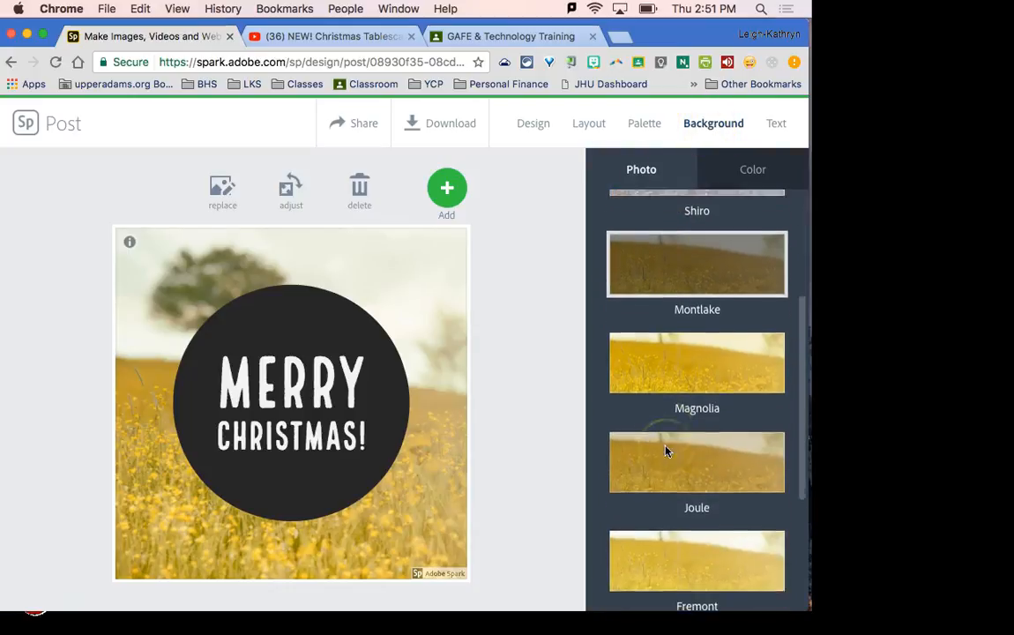
scroll(667, 451, up, 3)
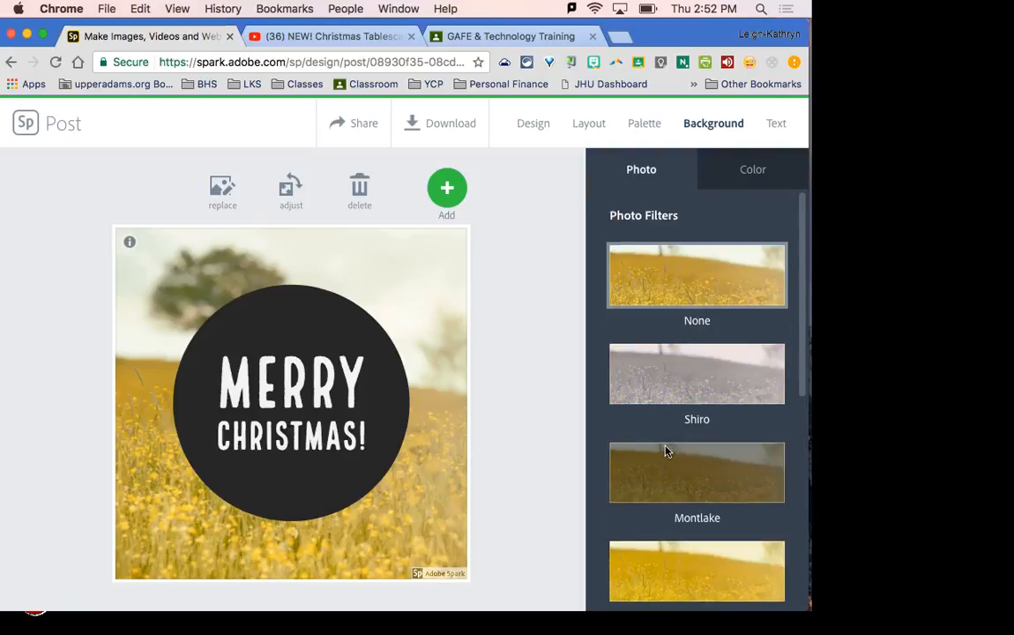
click(223, 188)
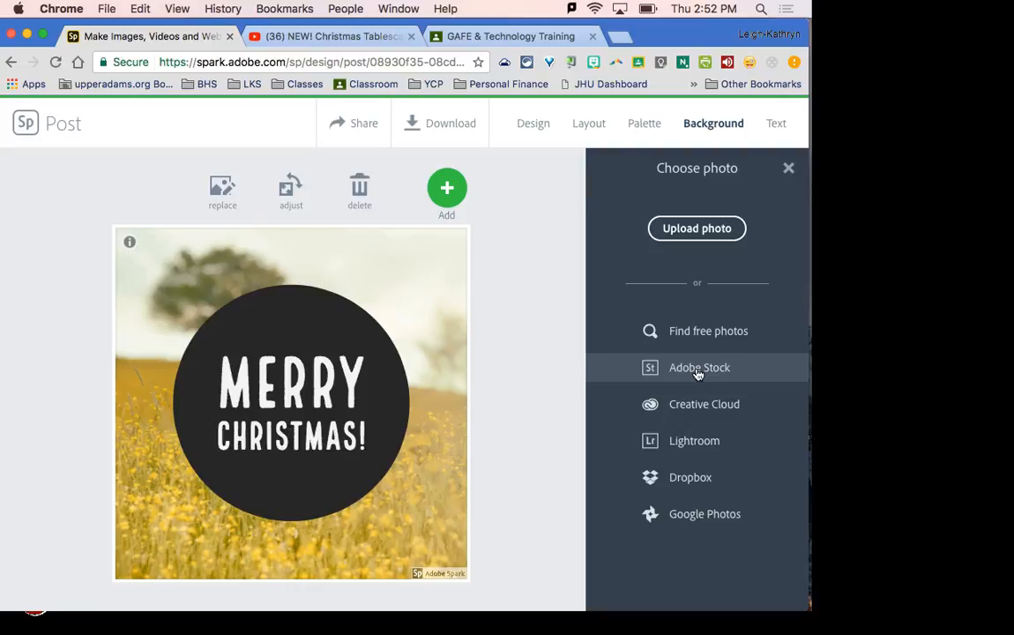
click(694, 328)
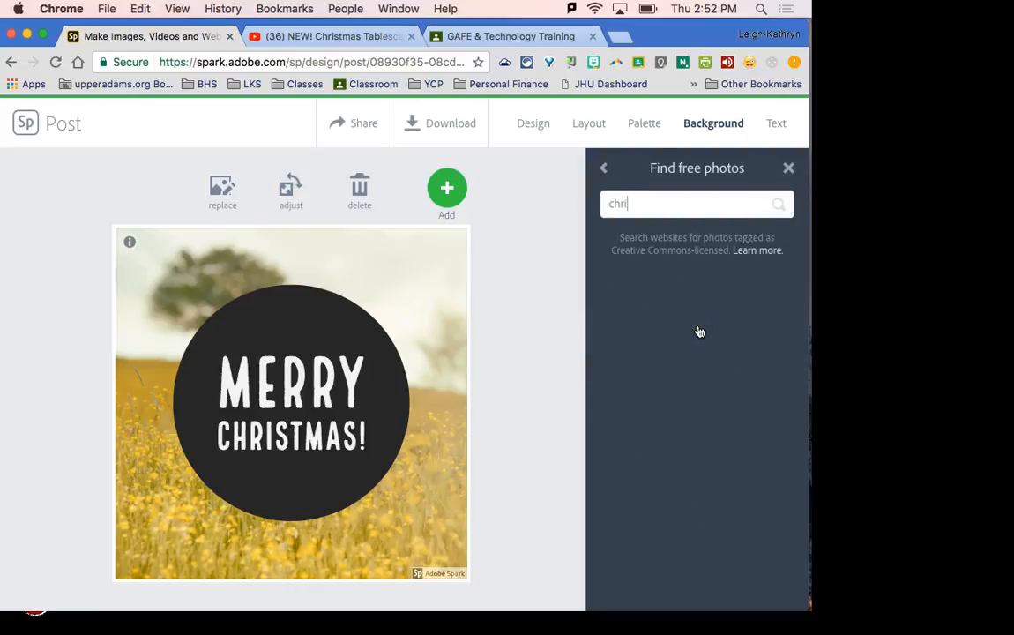
text(christmas)
key(Return)
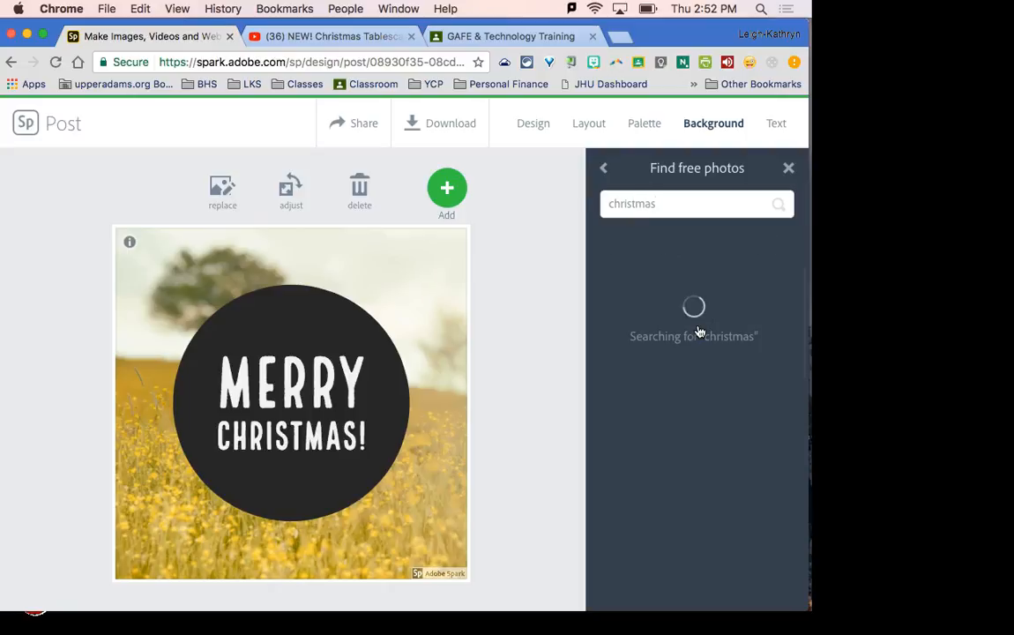
click(704, 331)
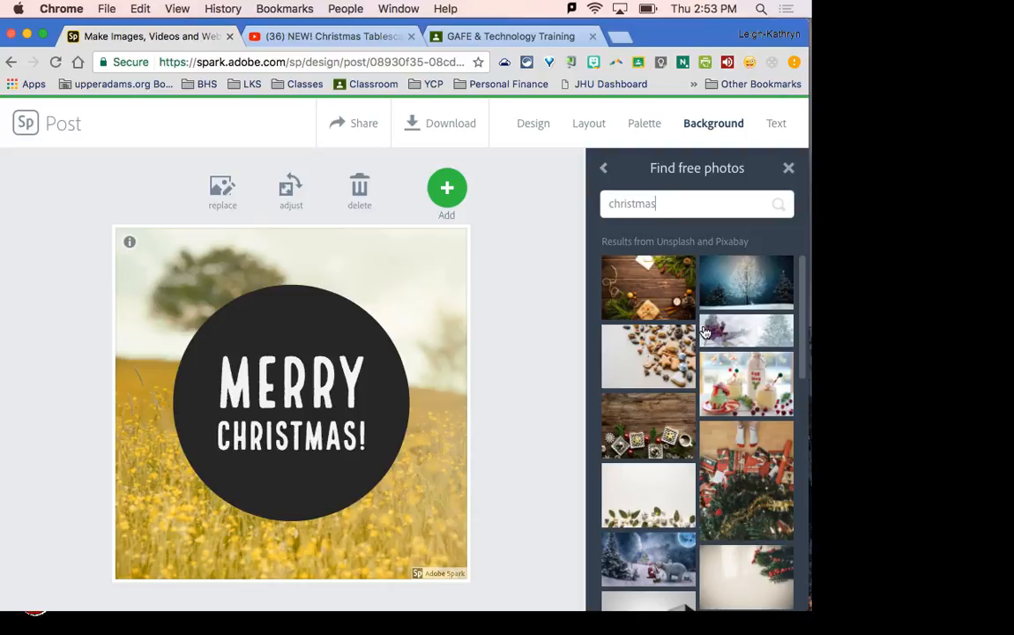
Step: Browse the Christmas photo results and set the picture of Santa in an armchair as the background
scroll(677, 476, down, 5)
scroll(681, 516, down, 8)
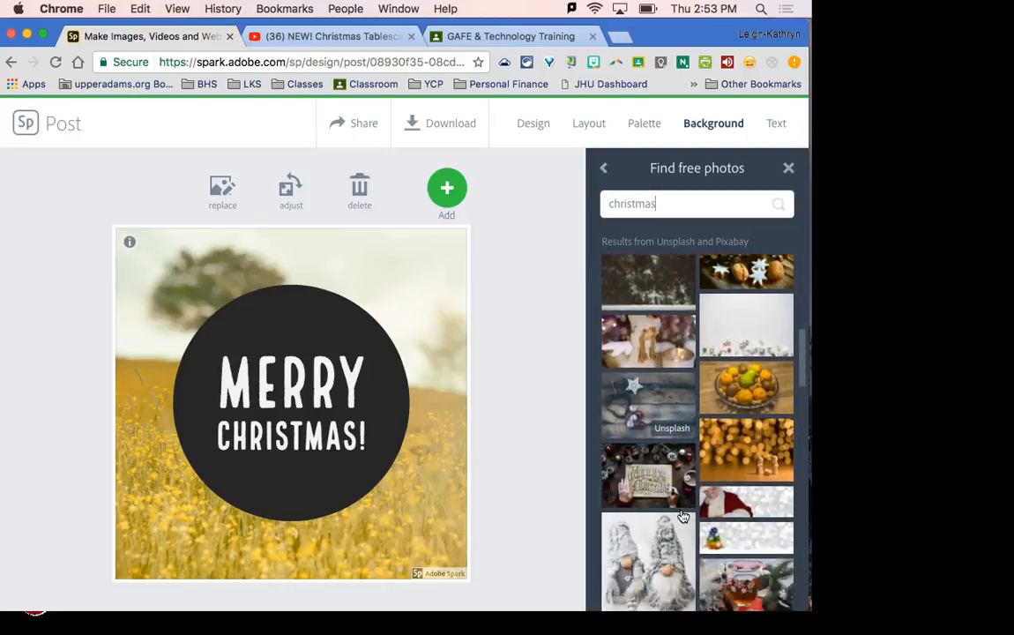
scroll(682, 515, down, 10)
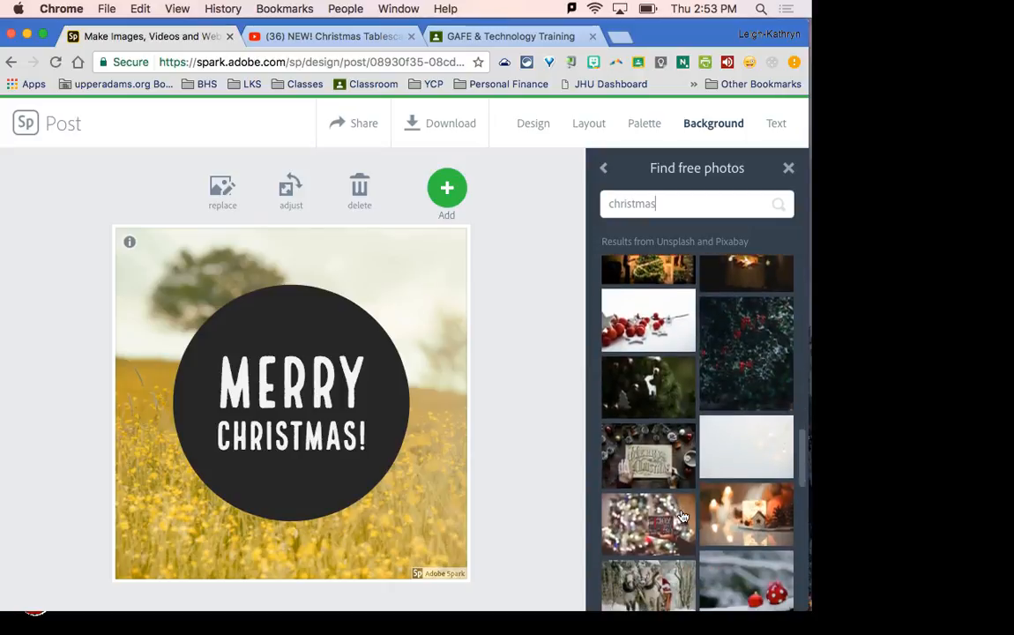
scroll(682, 516, down, 5)
click(681, 520)
scroll(680, 528, down, 1)
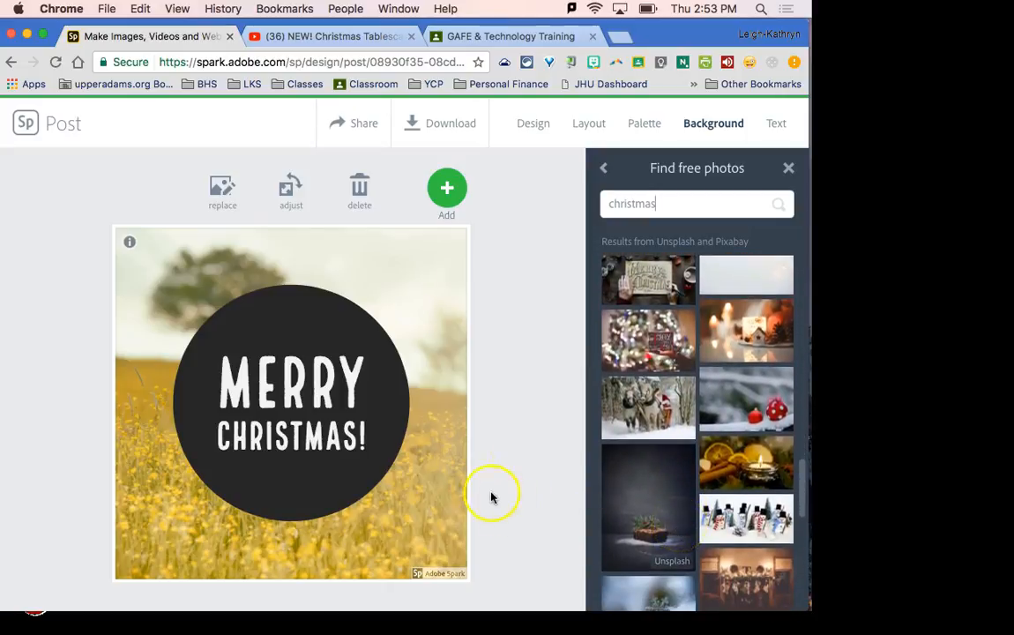
scroll(704, 464, down, 4)
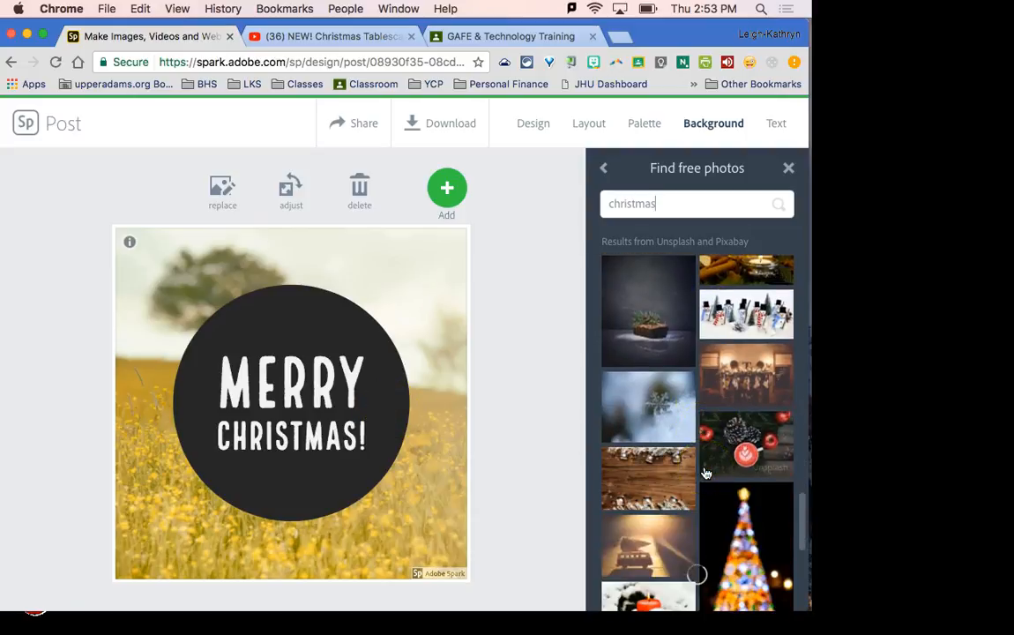
scroll(705, 473, down, 3)
scroll(707, 478, up, 4)
scroll(707, 478, down, 5)
click(758, 403)
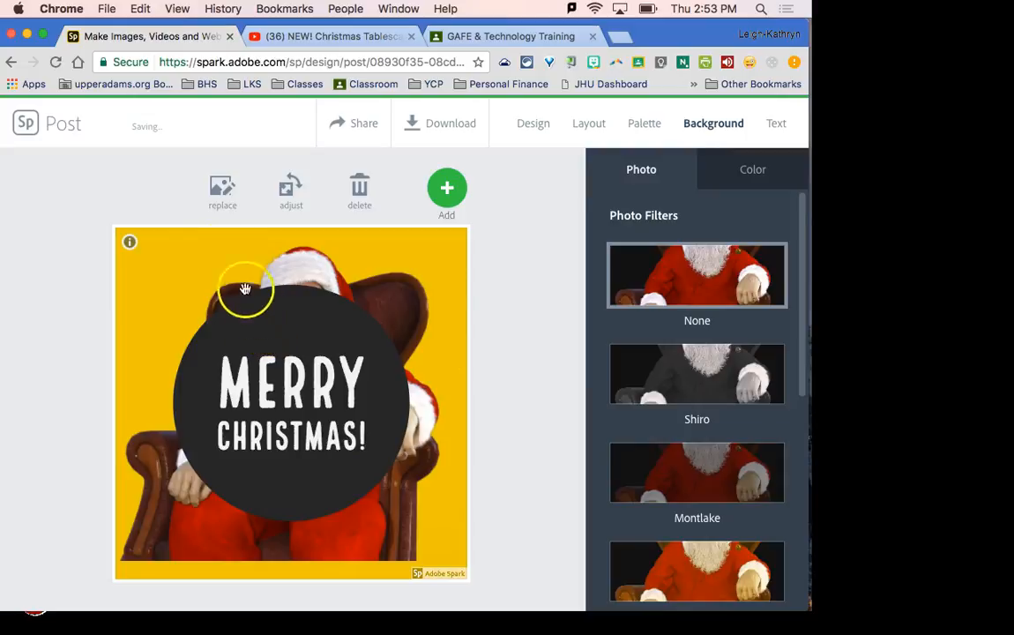
Step: Replace the background with the blurred photo of a lit Christmas tree on black
click(220, 192)
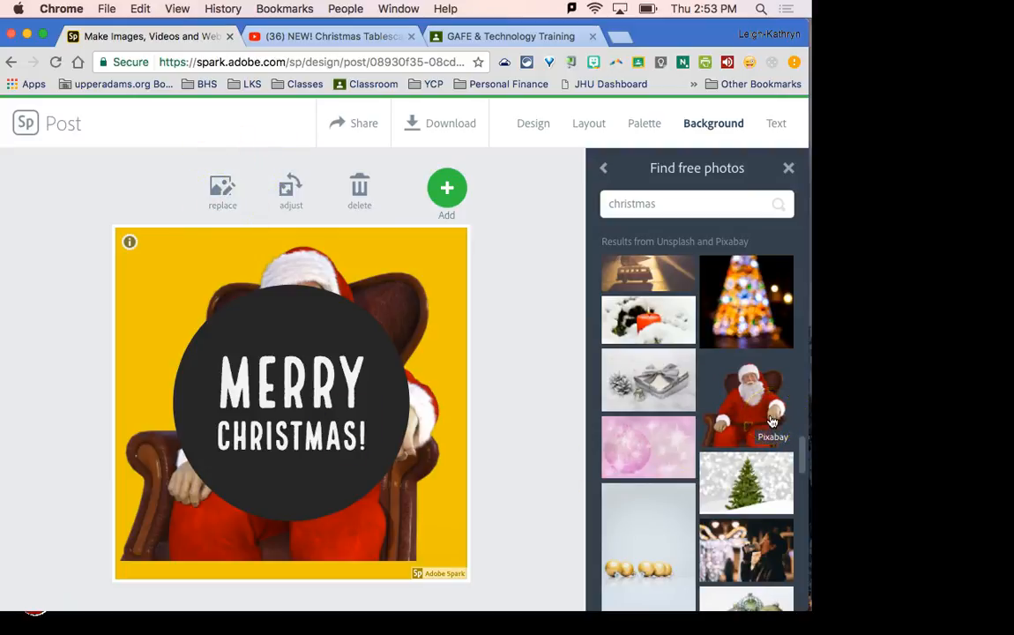
click(755, 326)
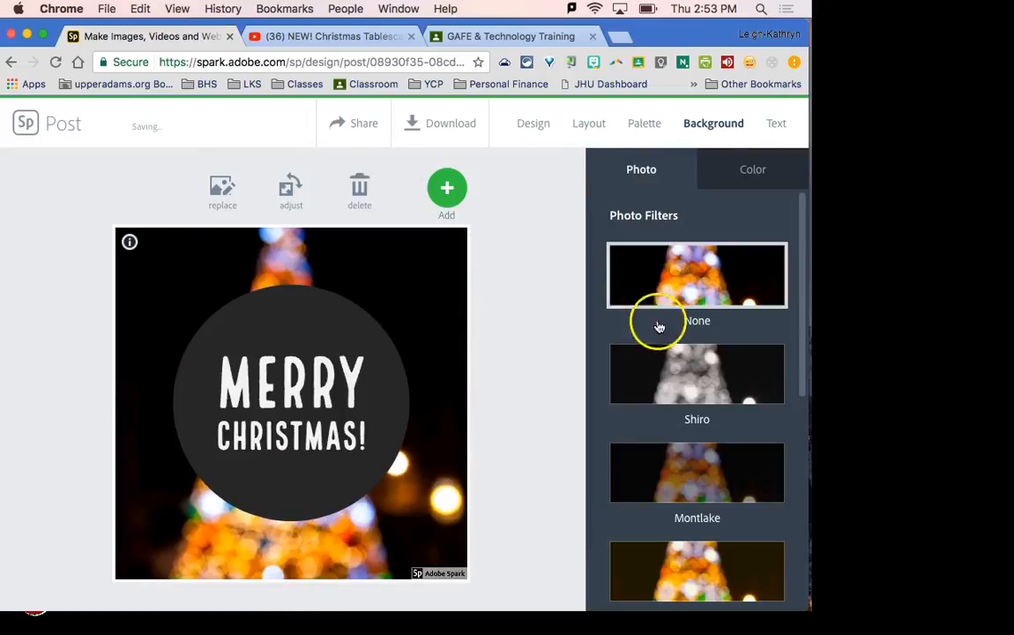
Step: Look through the photo filters for the Christmas tree background and the available background colours
scroll(657, 335, down, 3)
scroll(658, 339, down, 3)
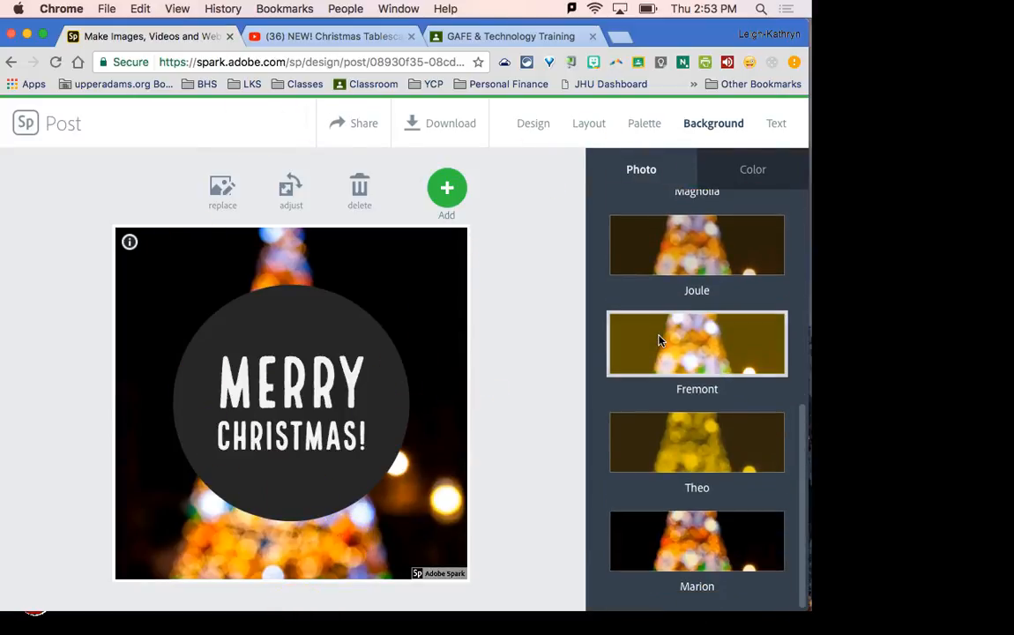
scroll(660, 336, up, 6)
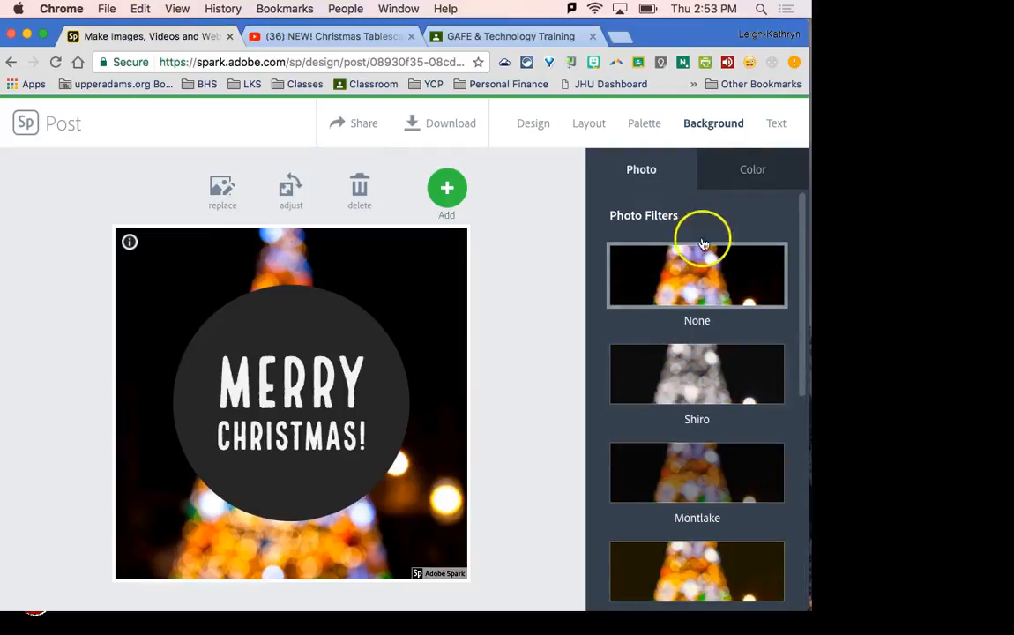
click(756, 169)
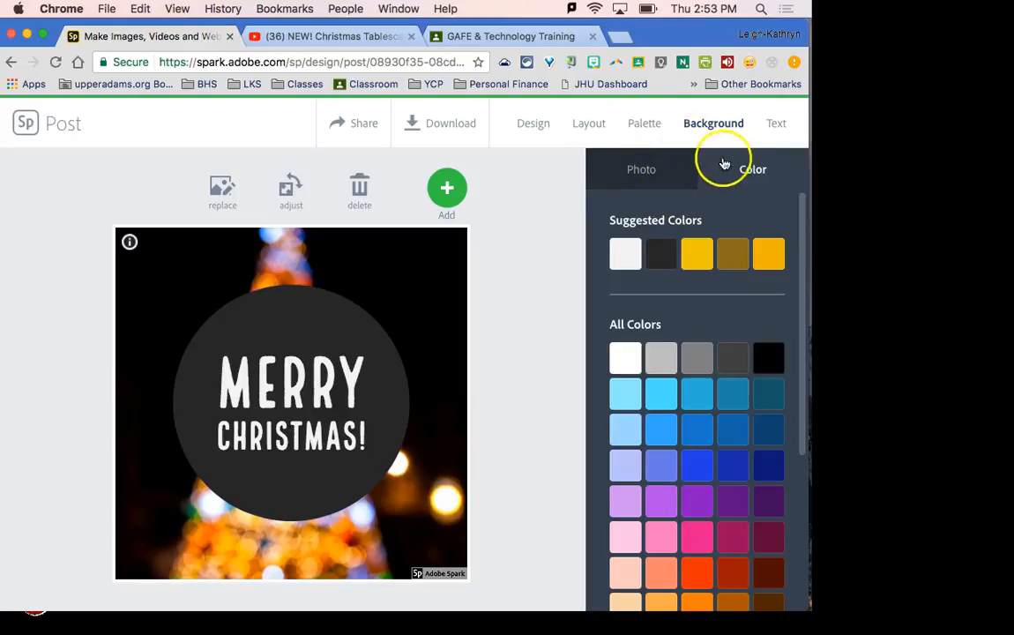
click(663, 170)
Step: Try the original palette and the decorative palette of coral red, beige and teal on the post
click(646, 125)
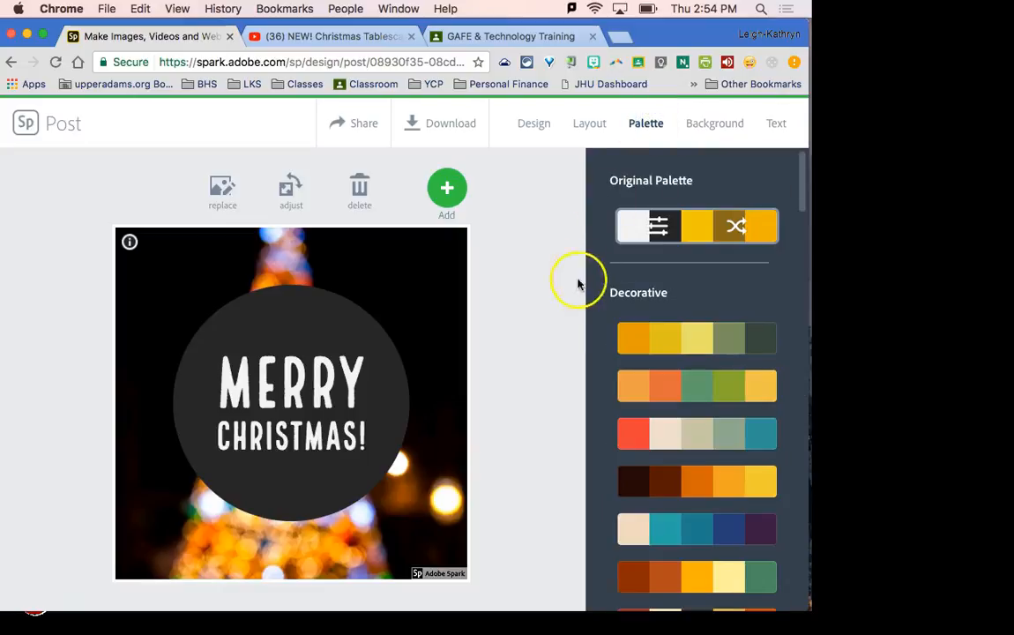
click(668, 440)
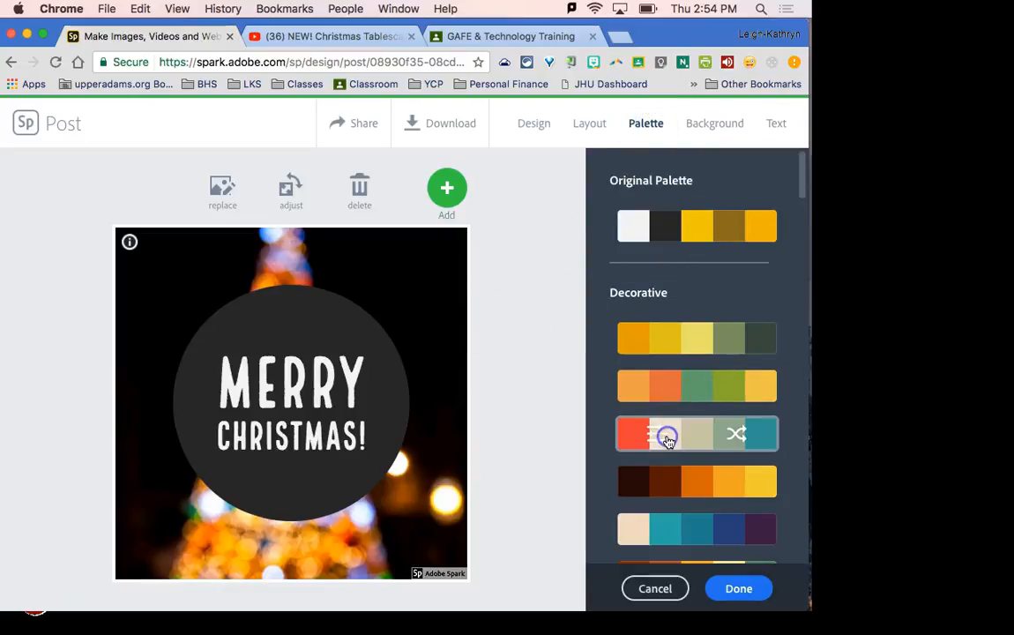
click(670, 226)
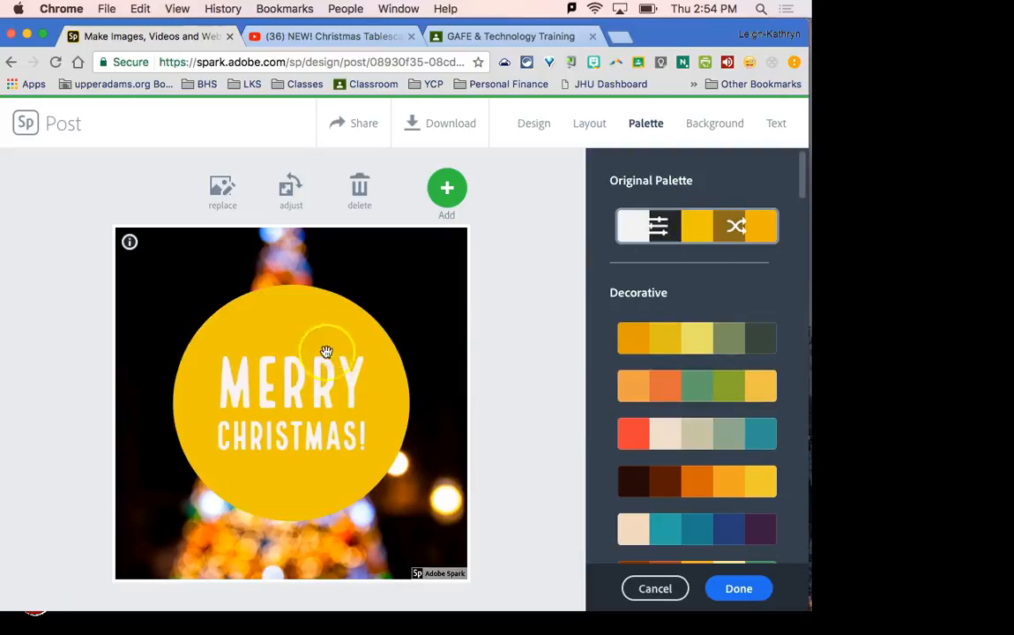
click(657, 433)
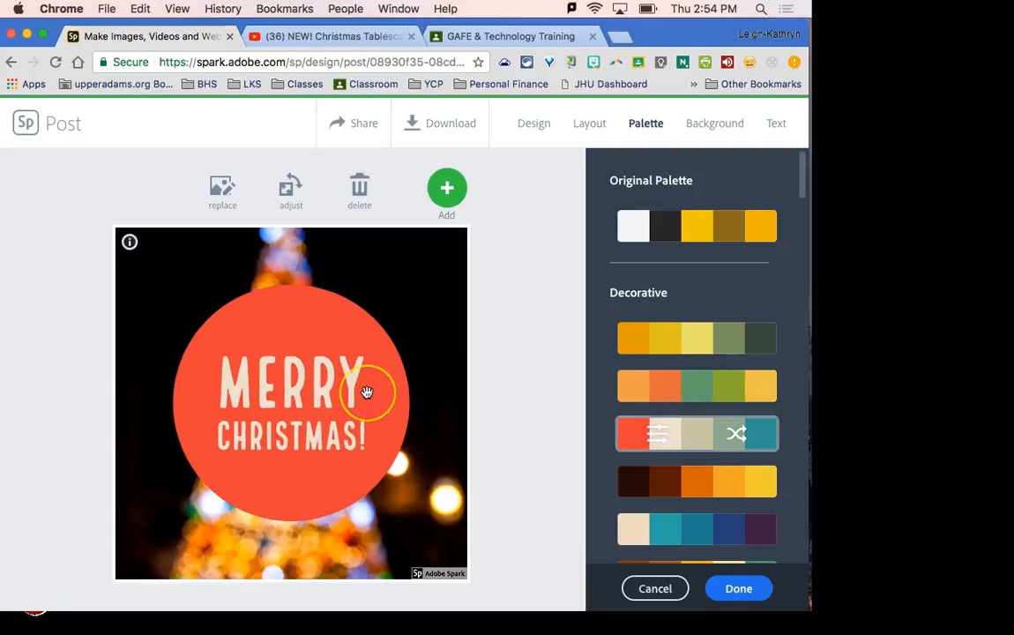
Step: Apply the decorative palette running from orange and yellow to dark green, and shuffle its colours
click(689, 351)
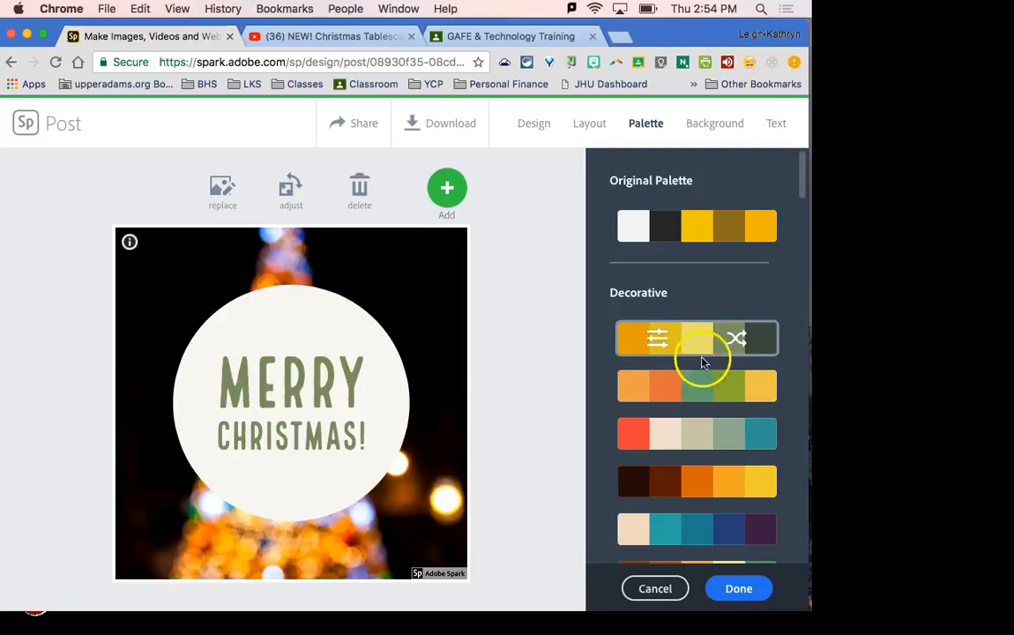
click(758, 342)
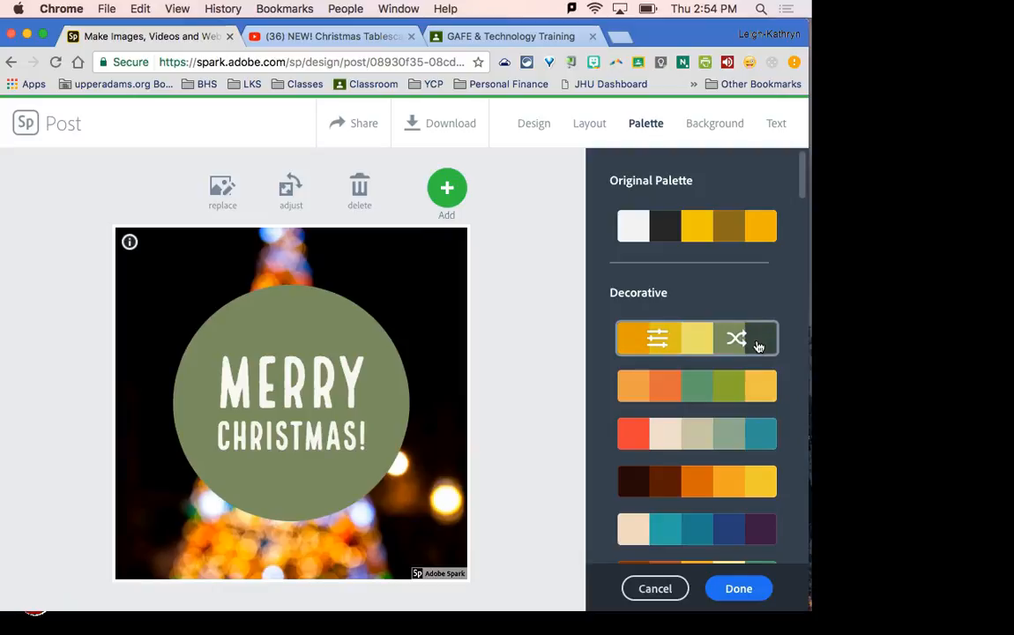
click(739, 335)
Step: Inspect the orange, sage green and dark green swatches of the chosen palette in the colour editor and save it
click(691, 338)
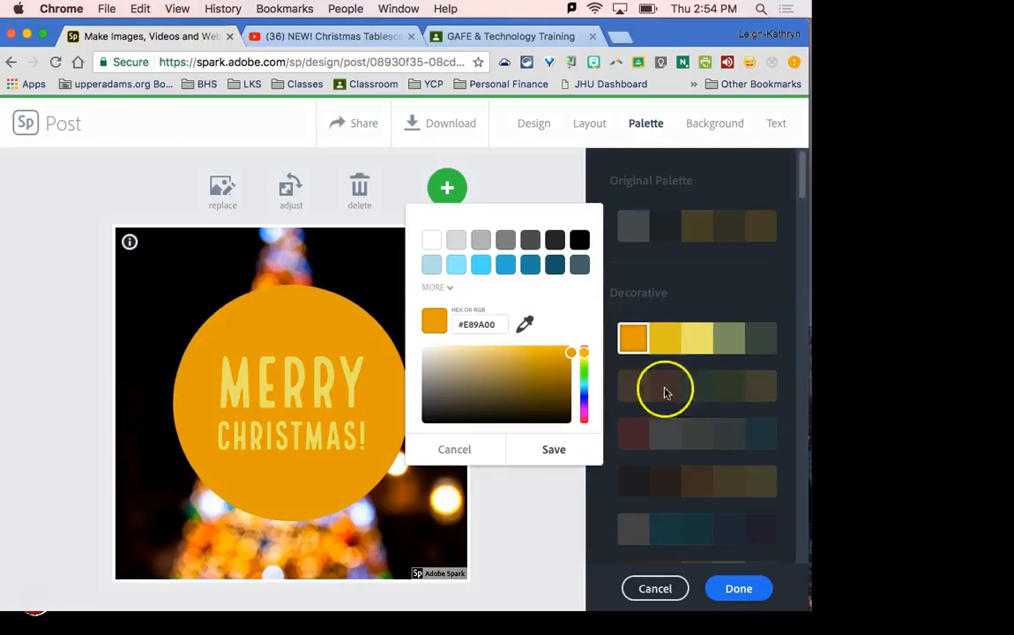
click(722, 344)
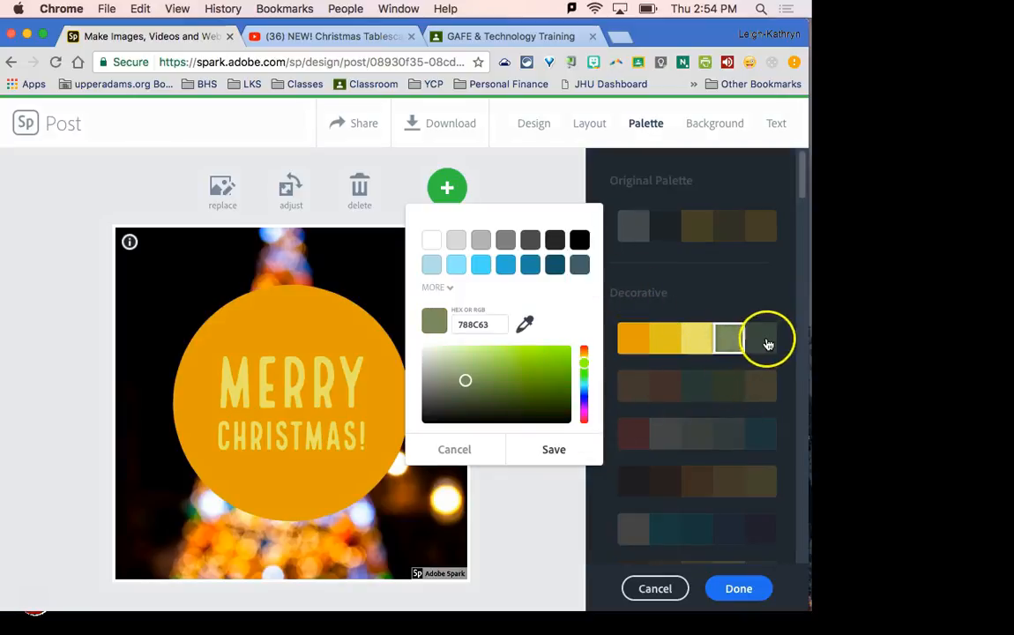
click(764, 341)
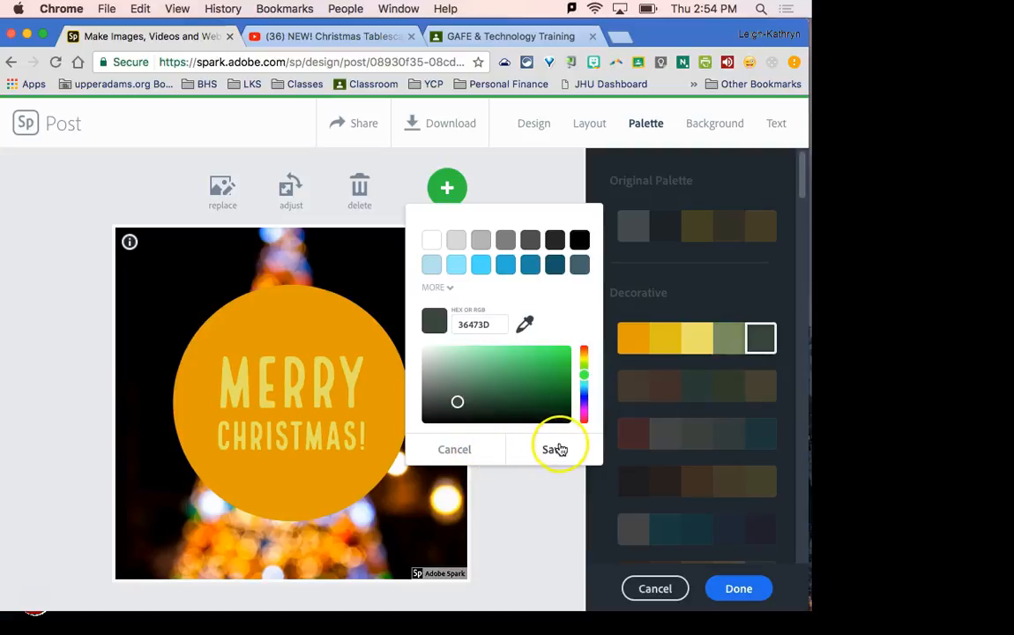
click(557, 451)
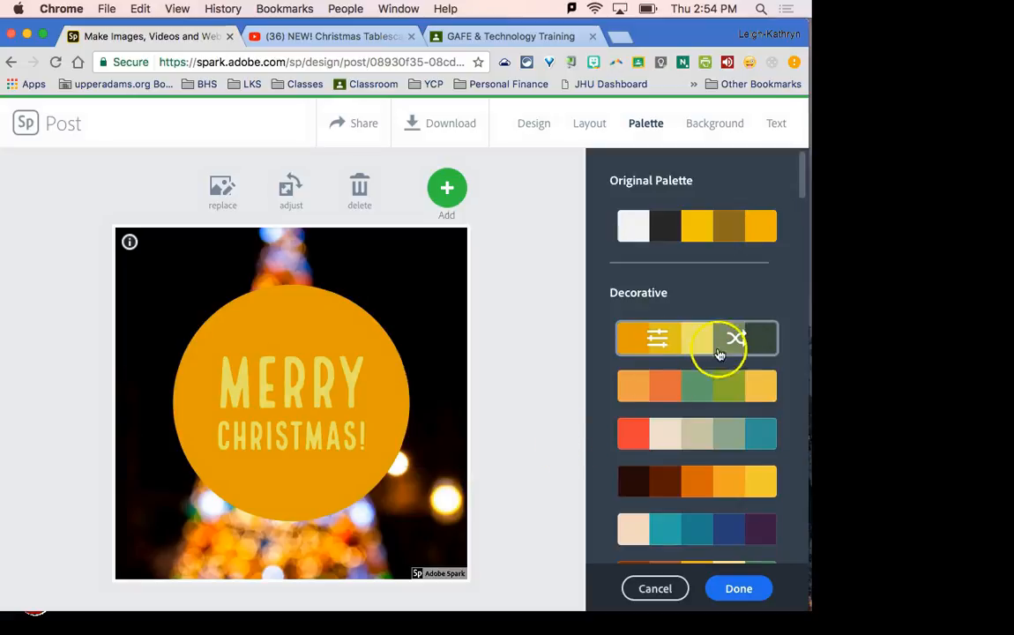
Step: Shuffle the palette's colours until the circle is sage green with off-white text
click(755, 345)
click(755, 345)
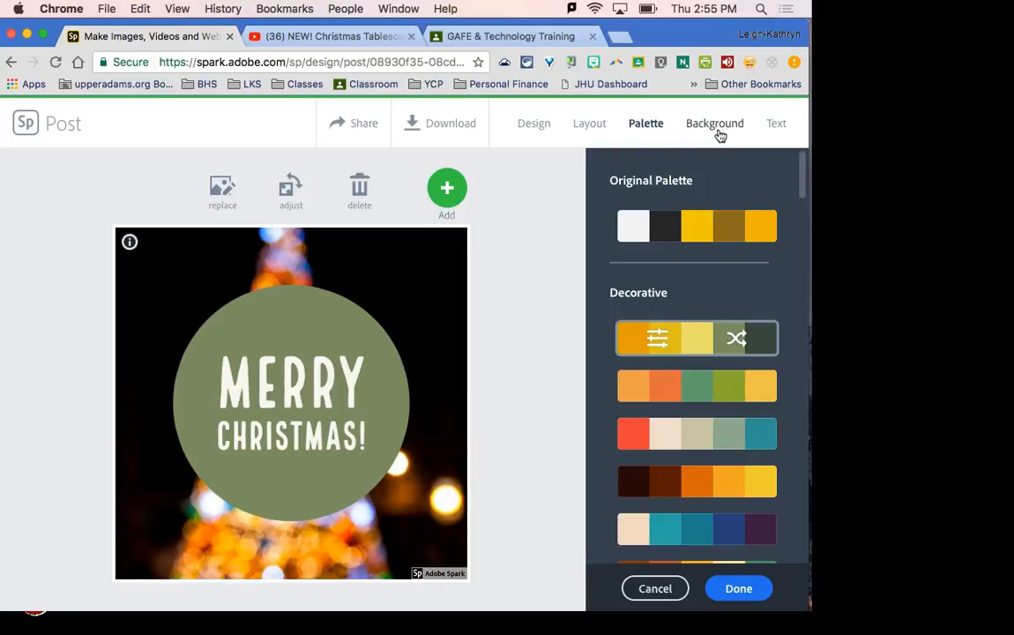
Step: Examine the fonts available for the "Merry Christmas!" text, including the Natural, Loud and Classic groups, and leave without changing the font
click(779, 129)
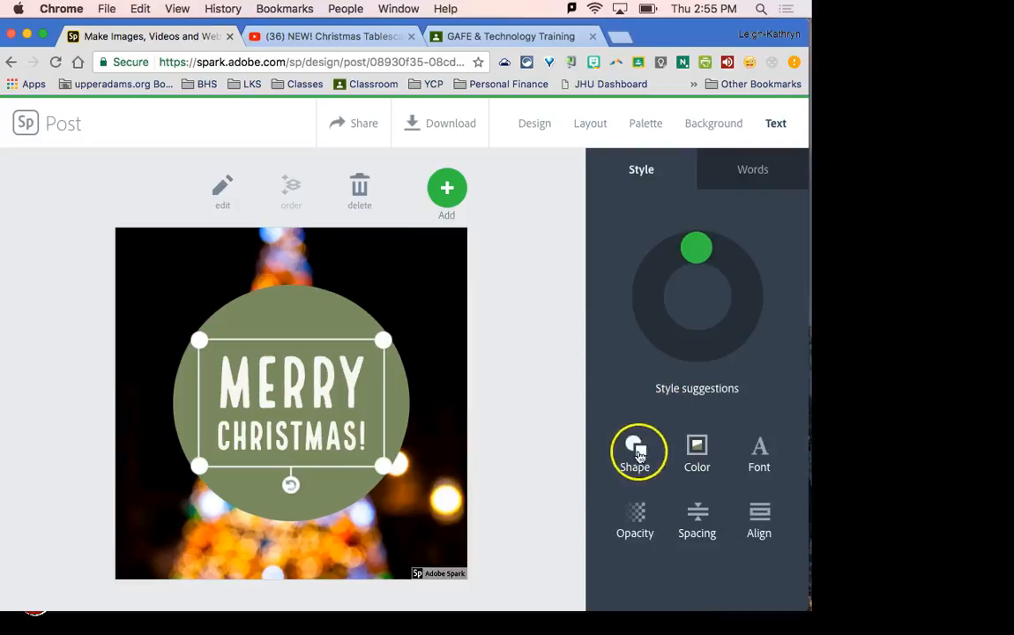
click(763, 454)
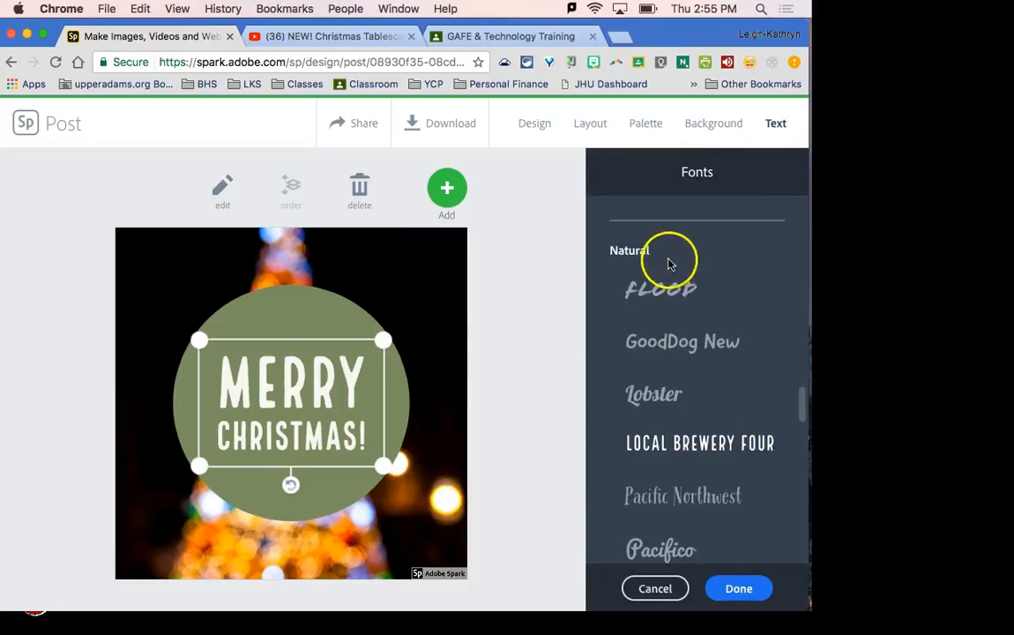
scroll(671, 430, up, 5)
scroll(640, 426, up, 5)
scroll(672, 430, down, 3)
click(635, 339)
scroll(635, 338, up, 5)
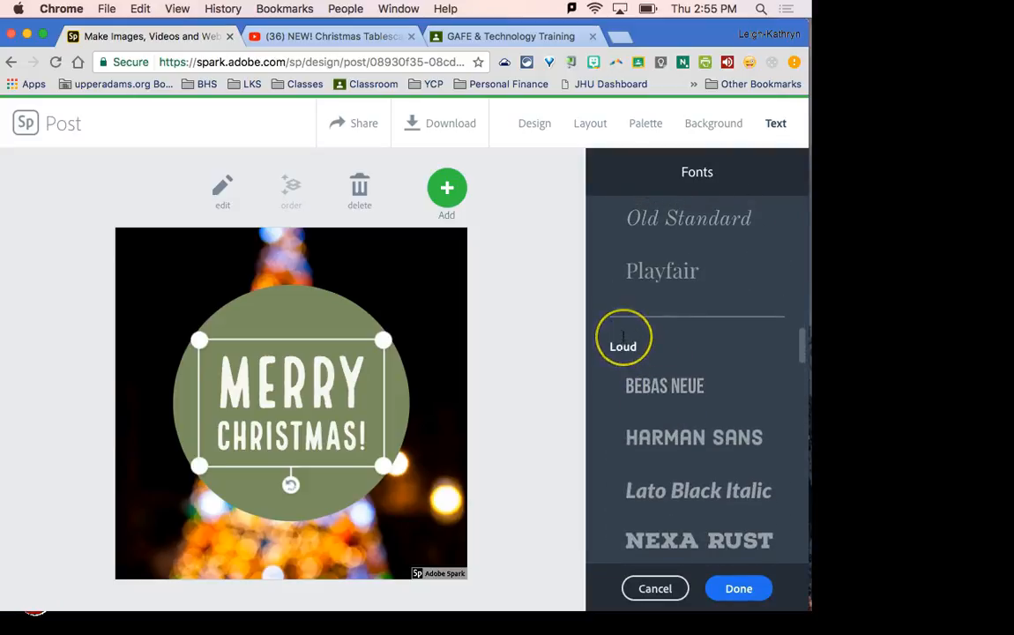
scroll(623, 332, up, 8)
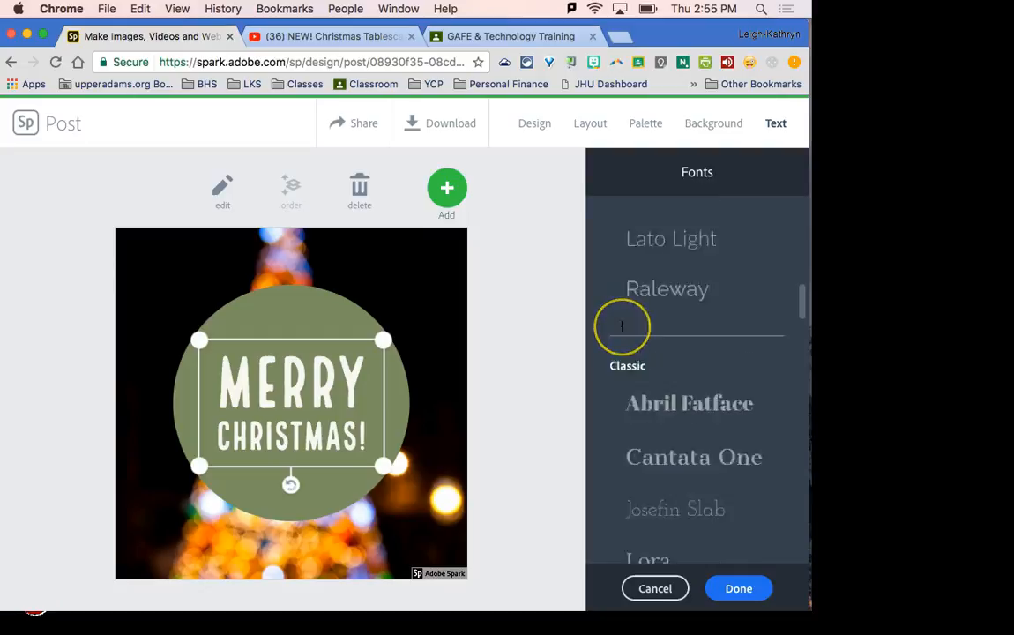
scroll(622, 326, up, 5)
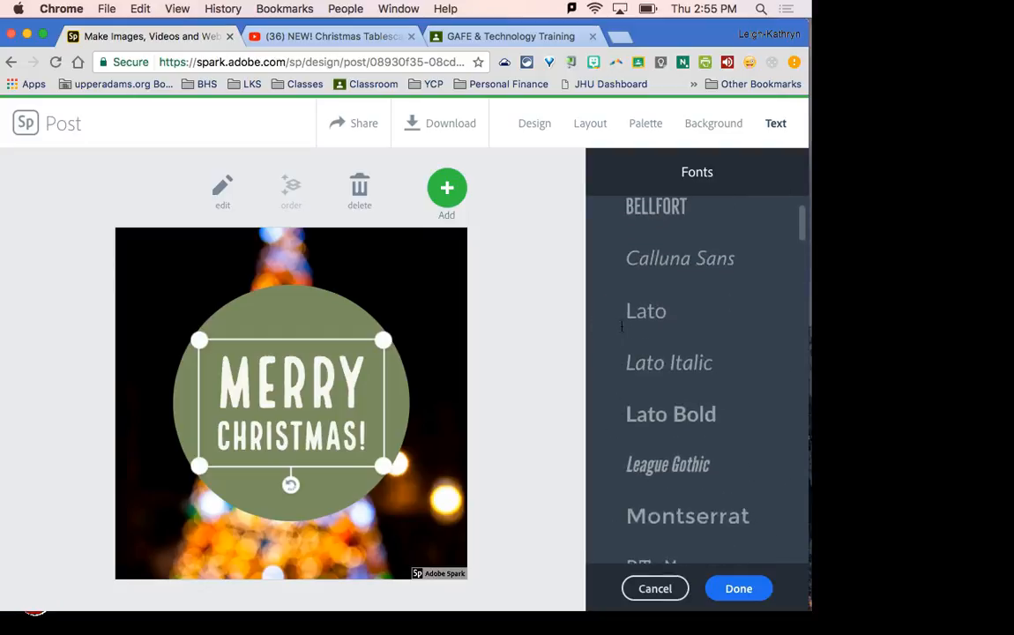
scroll(644, 423, down, 2)
click(663, 590)
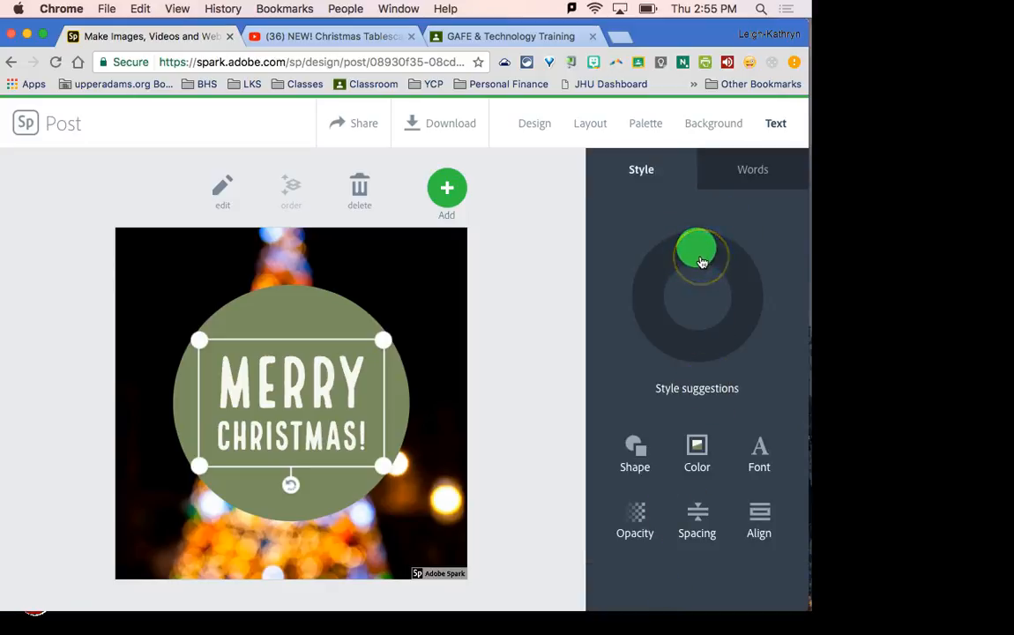
Step: Turn the text's style suggestions wheel slightly clockwise and accept the style
click(701, 262)
mouse_move(702, 262)
mouse_down()
mouse_move(735, 280)
mouse_move(730, 327)
mouse_move(696, 349)
mouse_move(670, 341)
mouse_move(654, 318)
mouse_move(662, 266)
mouse_move(713, 252)
mouse_move(742, 282)
mouse_move(739, 321)
mouse_move(741, 279)
mouse_move(730, 332)
mouse_move(702, 347)
mouse_move(728, 340)
mouse_move(652, 335)
mouse_move(650, 286)
mouse_move(695, 275)
mouse_move(667, 362)
mouse_move(740, 267)
mouse_move(658, 296)
mouse_move(708, 327)
mouse_move(719, 258)
mouse_move(705, 252)
mouse_up()
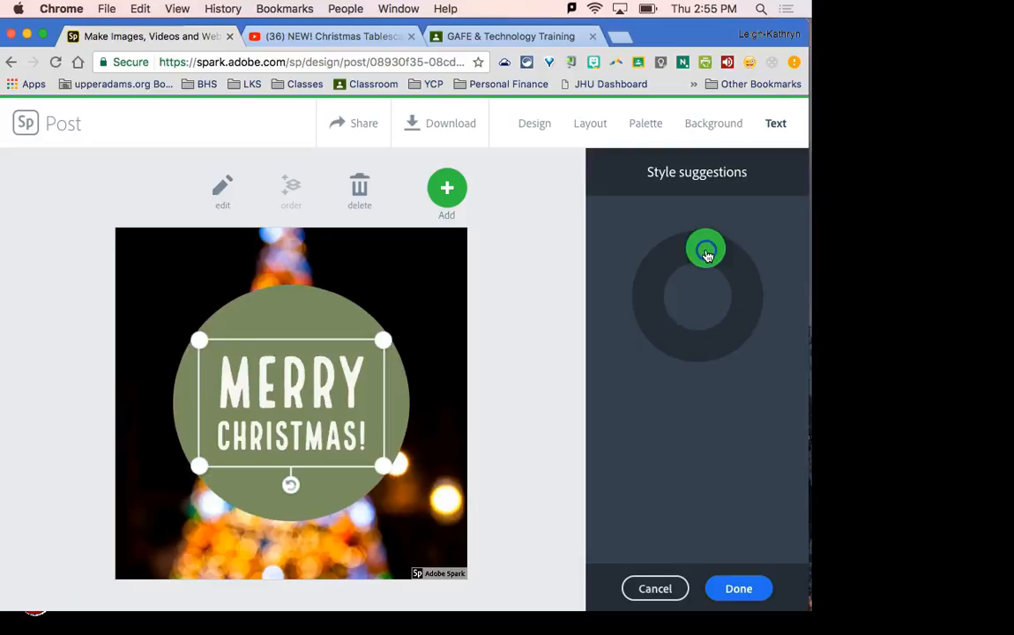
click(723, 590)
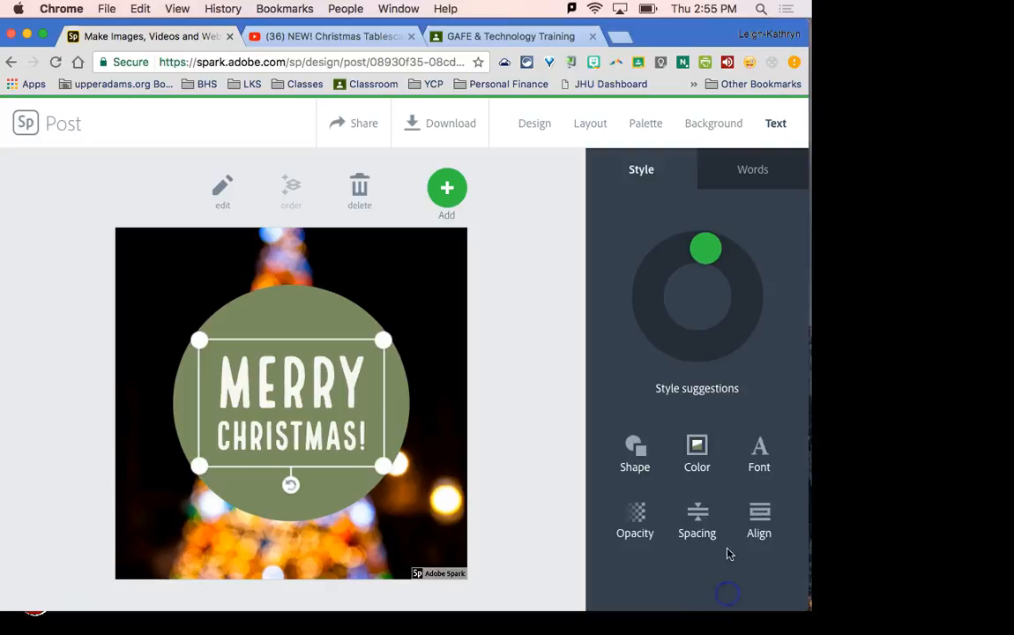
Step: Recolour the "Merry Christmas!" text rust orange on a tan circle using the suggested colours
click(695, 448)
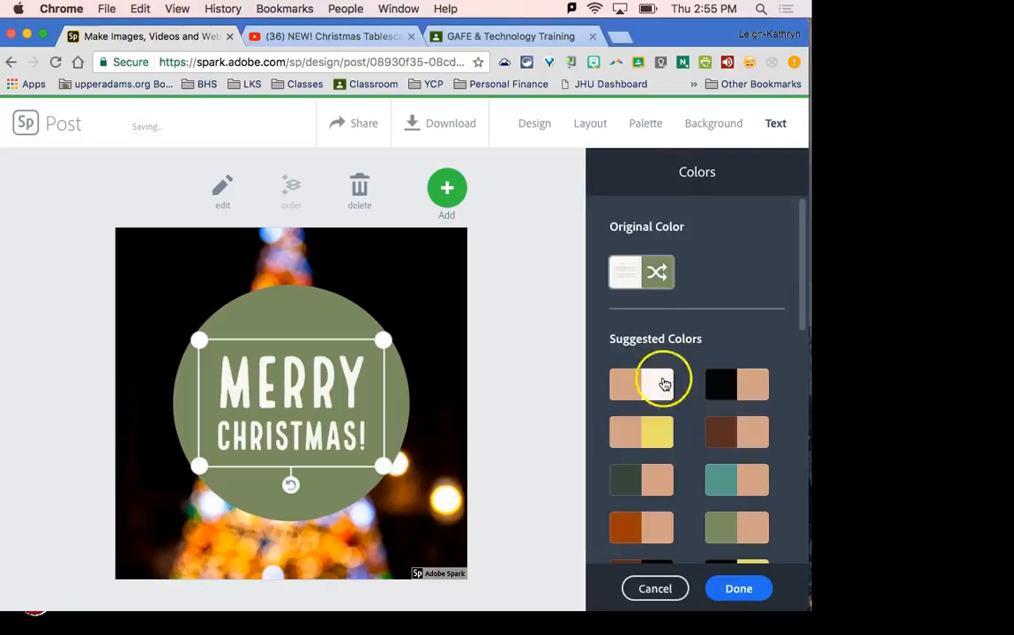
click(641, 527)
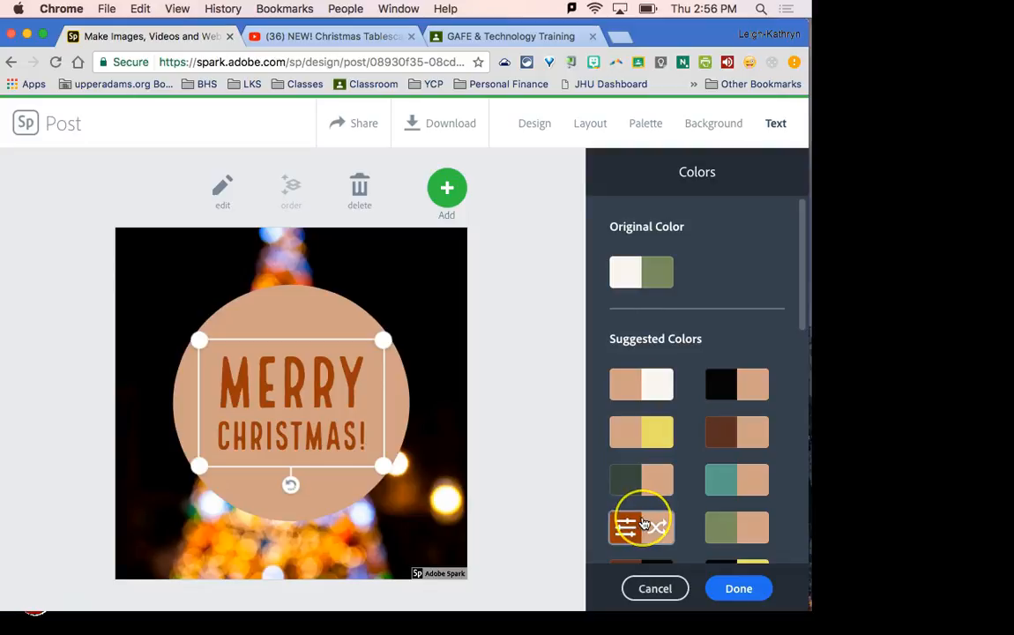
scroll(642, 525, down, 5)
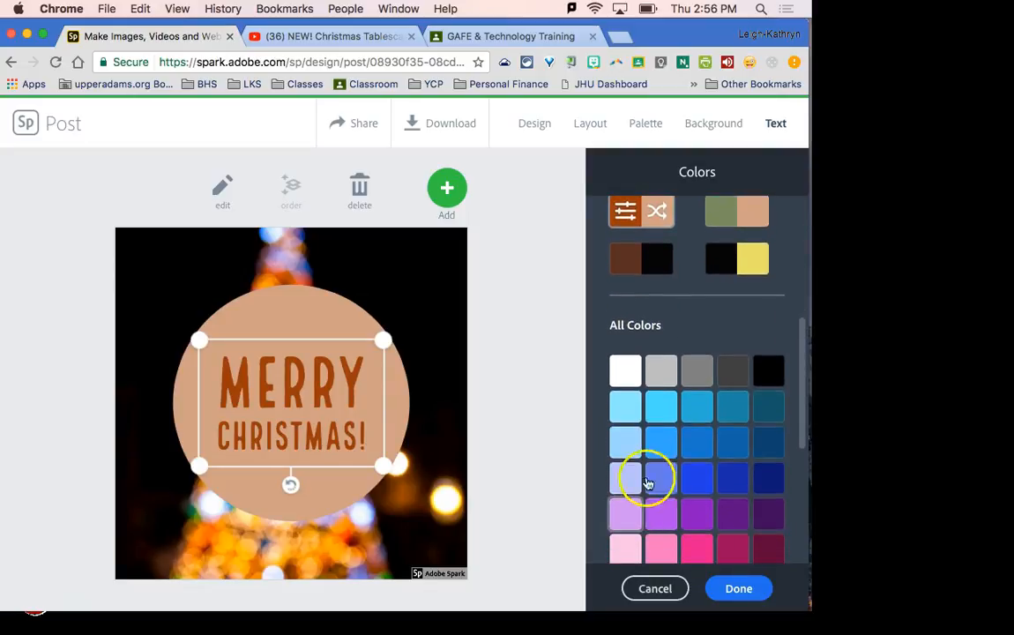
scroll(664, 407, up, 5)
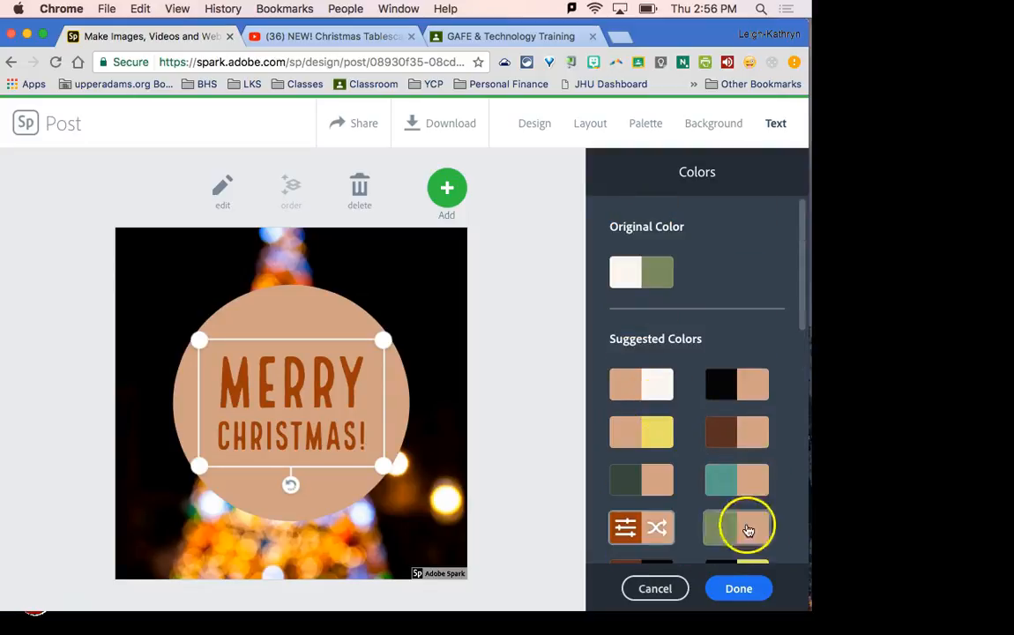
click(737, 589)
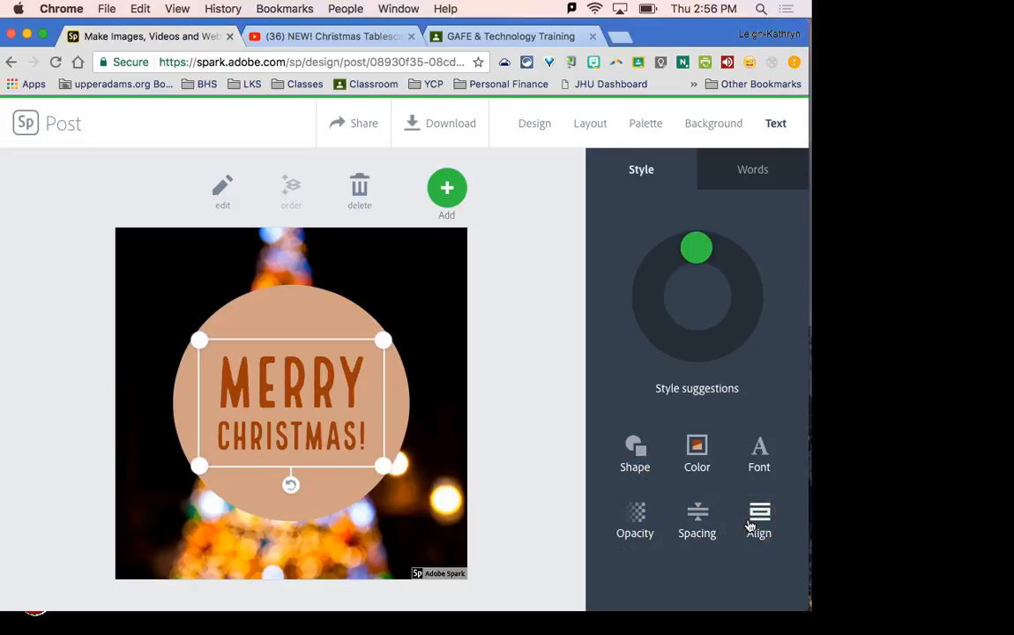
Step: Download the finished post as a JPG image and open the downloaded file
click(744, 522)
click(446, 128)
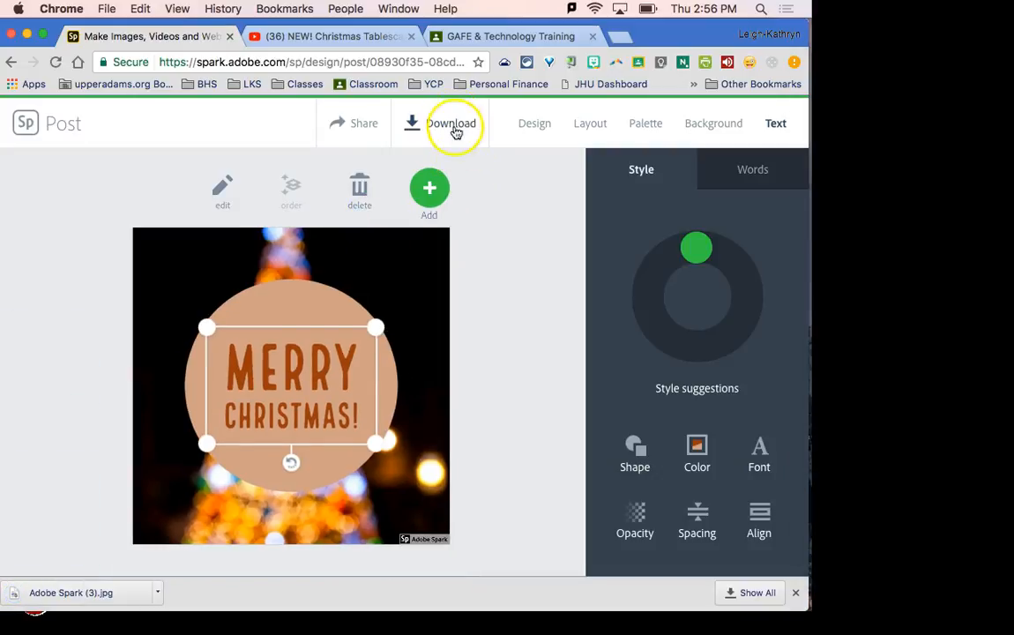
click(113, 597)
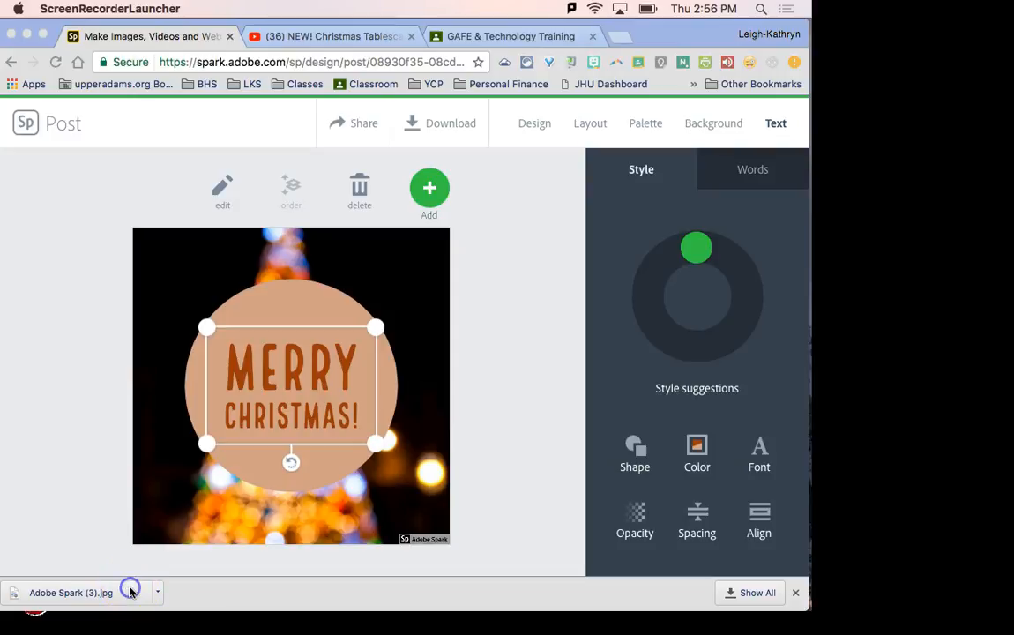
click(79, 517)
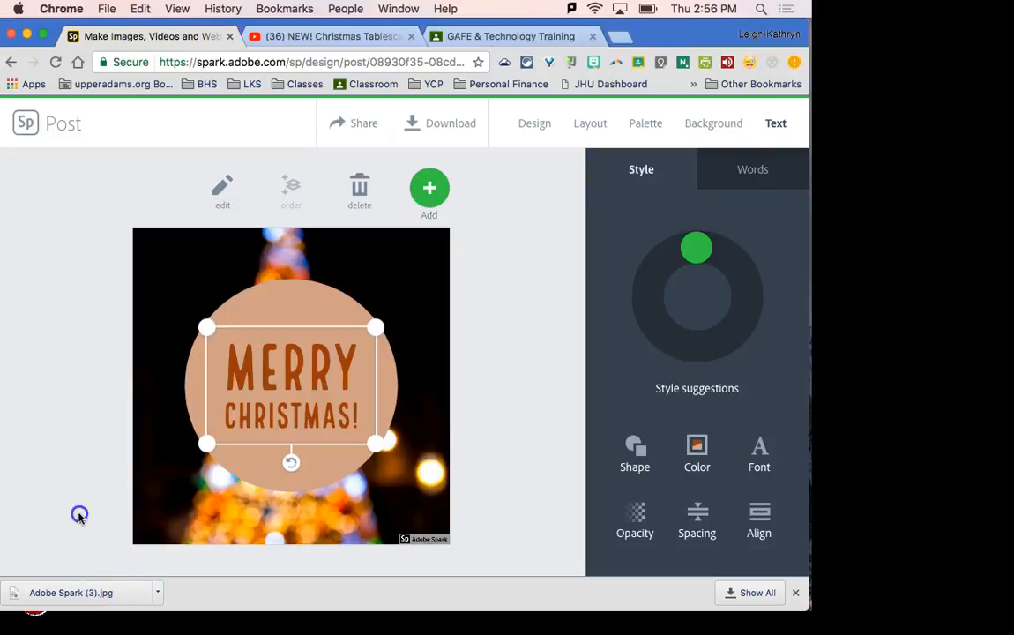
click(117, 592)
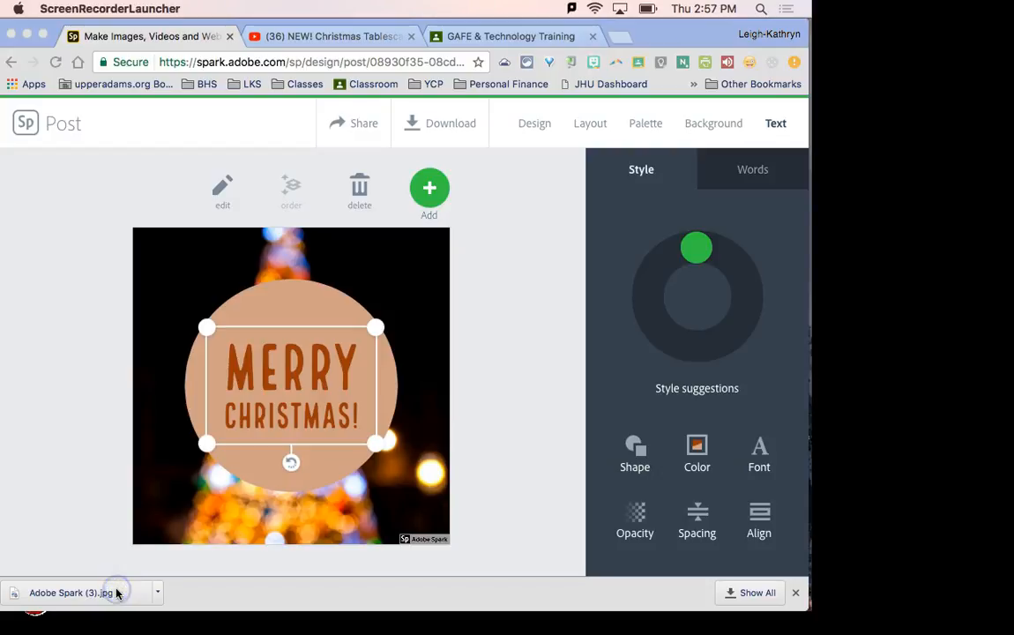
Step: Switch to Preview to view the downloaded Christmas image, and return to the post in Chrome
key(super+Tab)
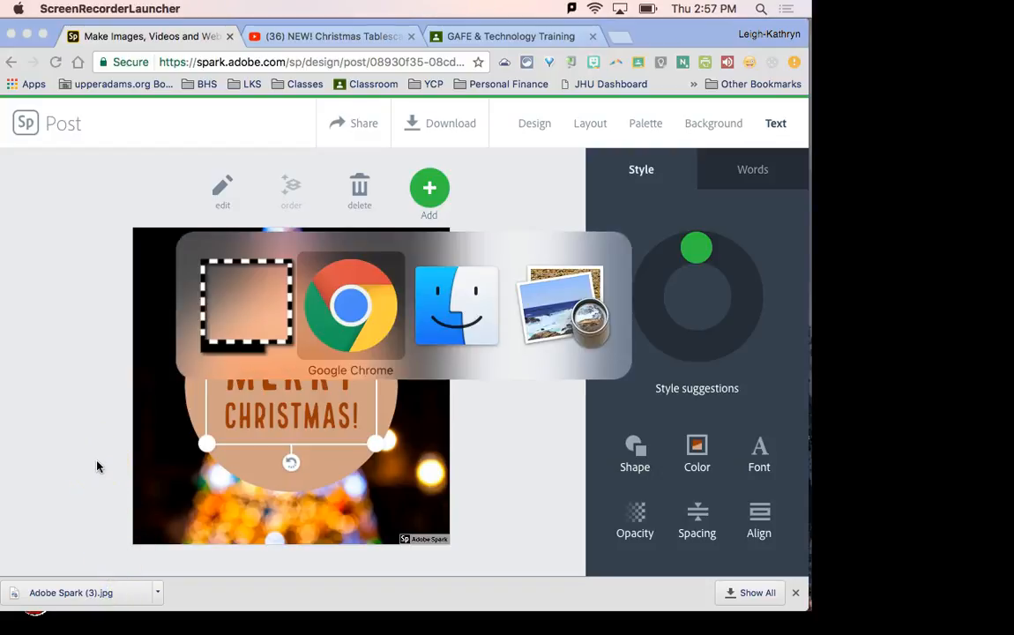
key(super+Tab)
key(super+Tab)
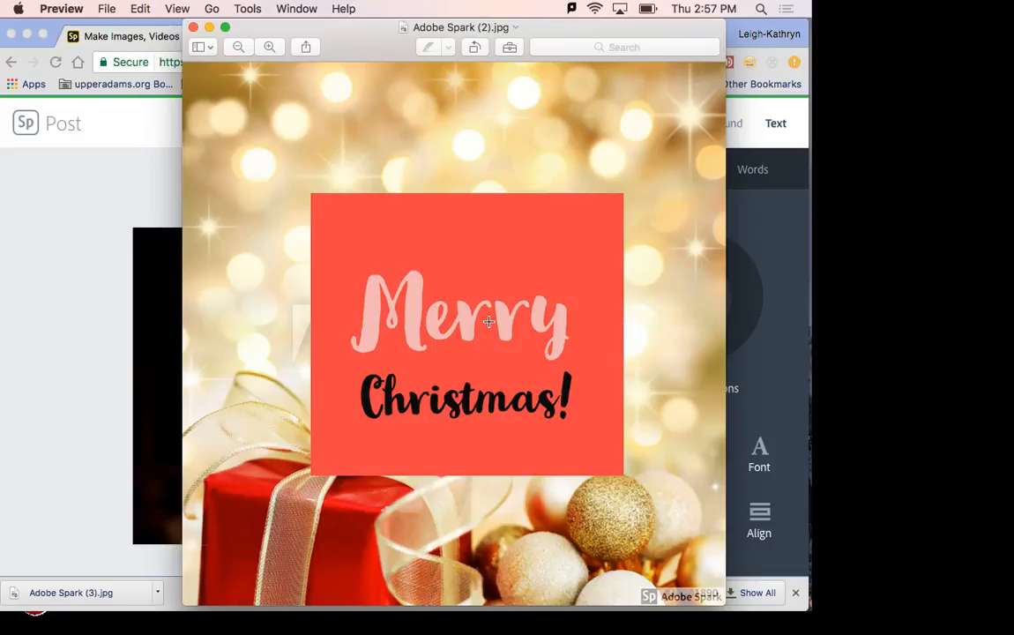
click(97, 240)
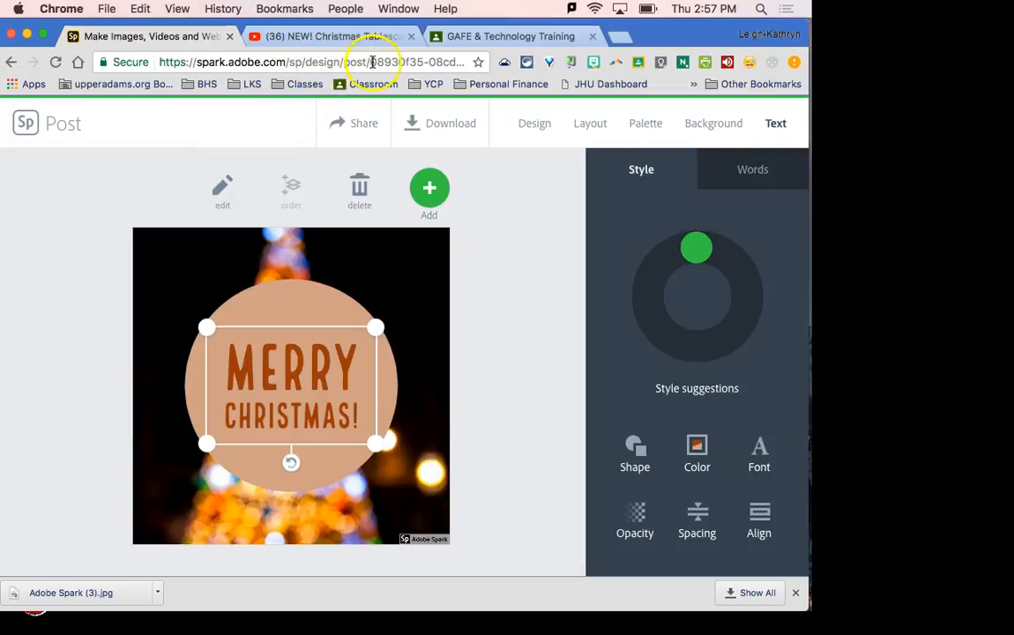
click(372, 62)
key(Right)
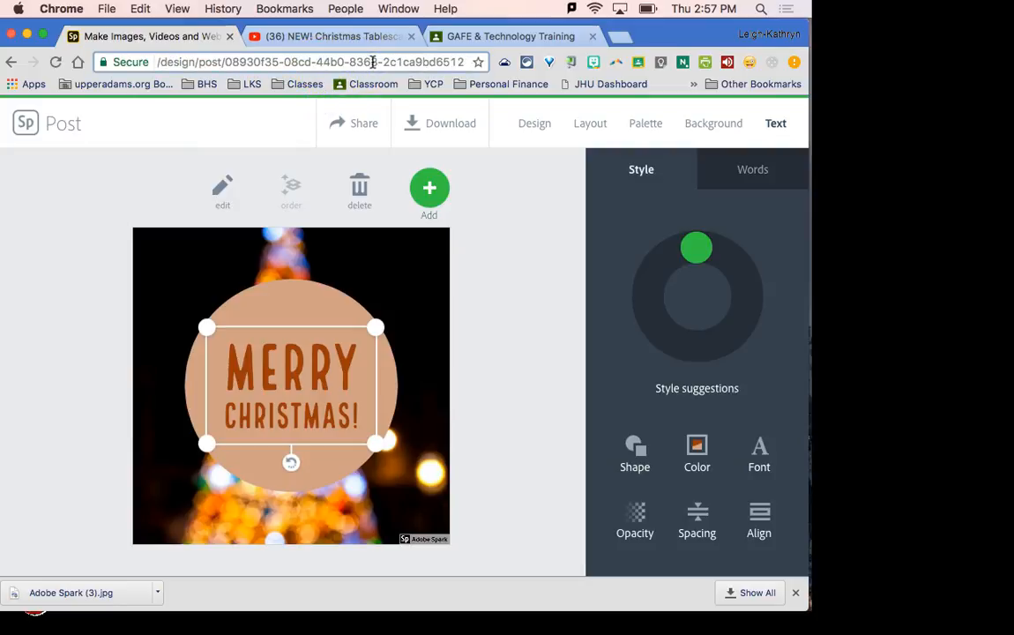
key(BackSpace)
key(BackSpace)
key(BackSpace)
key(BackSpace)
key(BackSpace)
key(BackSpace)
key(BackSpace)
key(BackSpace)
key(BackSpace)
key(BackSpace)
key(BackSpace)
key(BackSpace)
key(BackSpace)
key(BackSpace)
key(BackSpace)
key(BackSpace)
key(BackSpace)
key(BackSpace)
key(BackSpace)
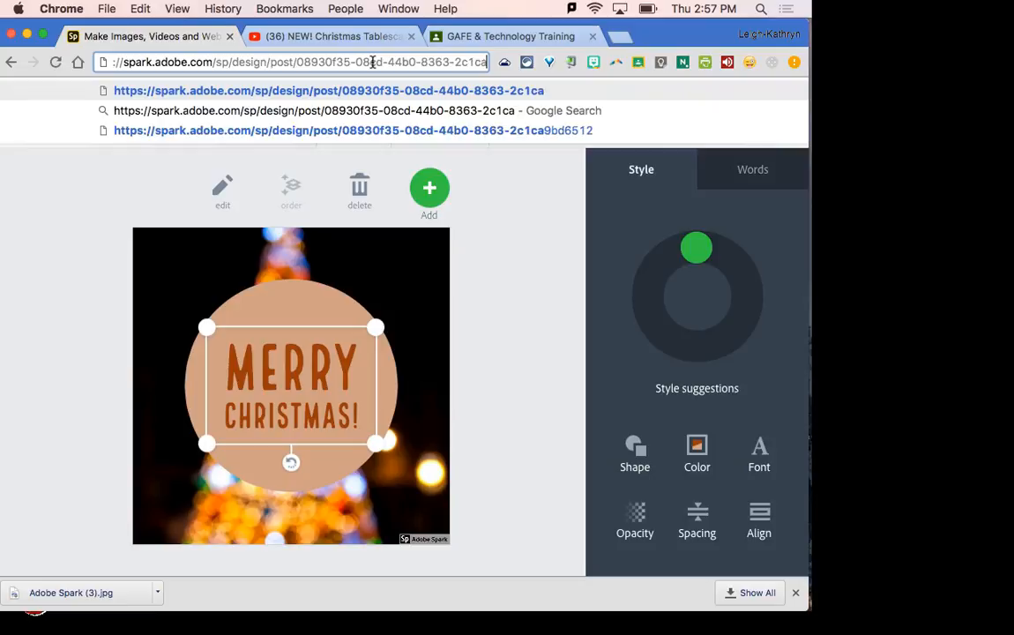
key(BackSpace)
key(BackSpace)
key(BackSpace)
key(BackSpace)
key(BackSpace)
key(BackSpace)
key(BackSpace)
key(BackSpace)
key(BackSpace)
key(BackSpace)
key(BackSpace)
key(BackSpace)
key(BackSpace)
key(BackSpace)
key(BackSpace)
key(BackSpace)
key(BackSpace)
key(BackSpace)
key(BackSpace)
key(BackSpace)
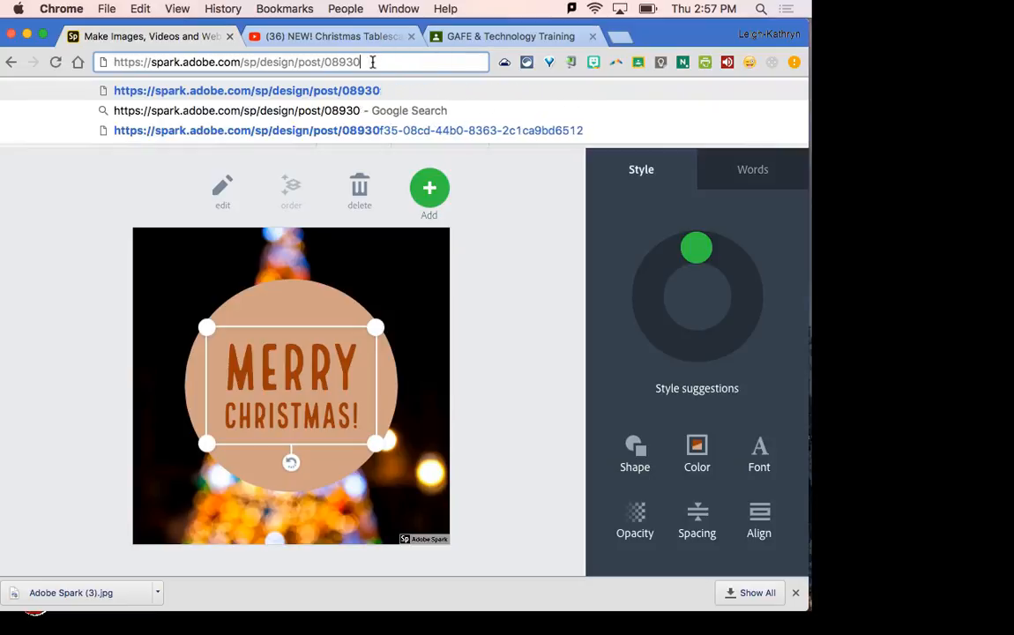
key(BackSpace)
key(BackSpace)
key(BackSpace)
key(BackSpace)
key(BackSpace)
key(BackSpace)
key(BackSpace)
key(BackSpace)
key(BackSpace)
key(BackSpace)
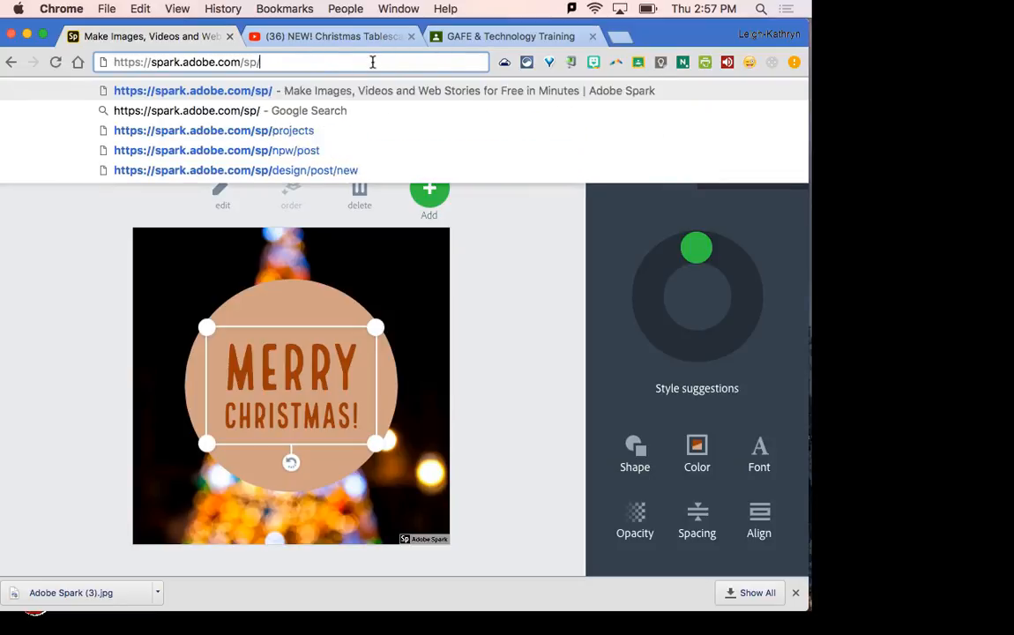
key(Return)
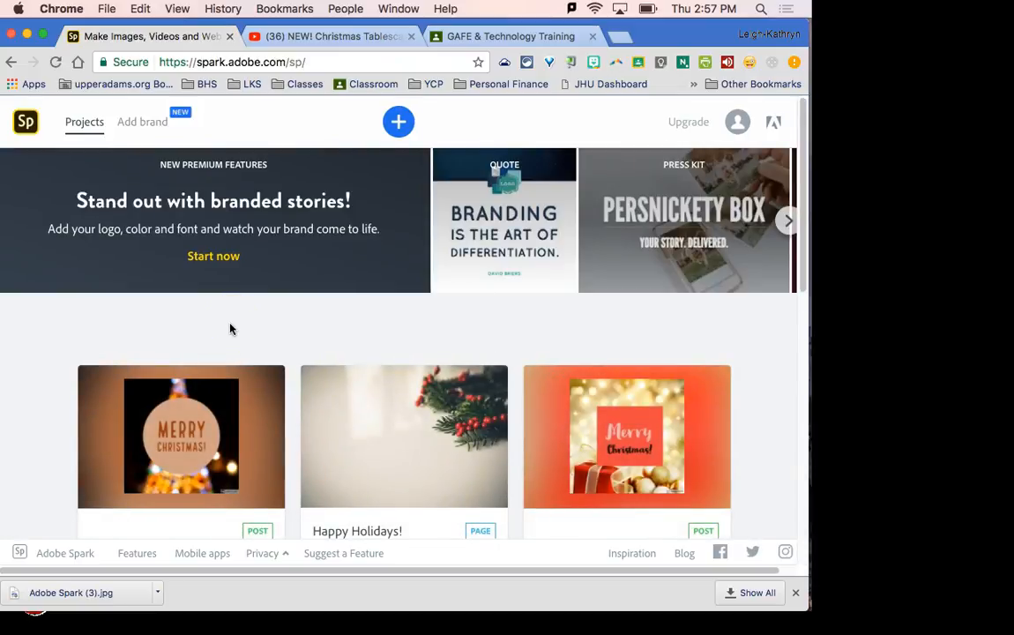
Step: Create a new Page project from the projects overview
mouse_move(124, 469)
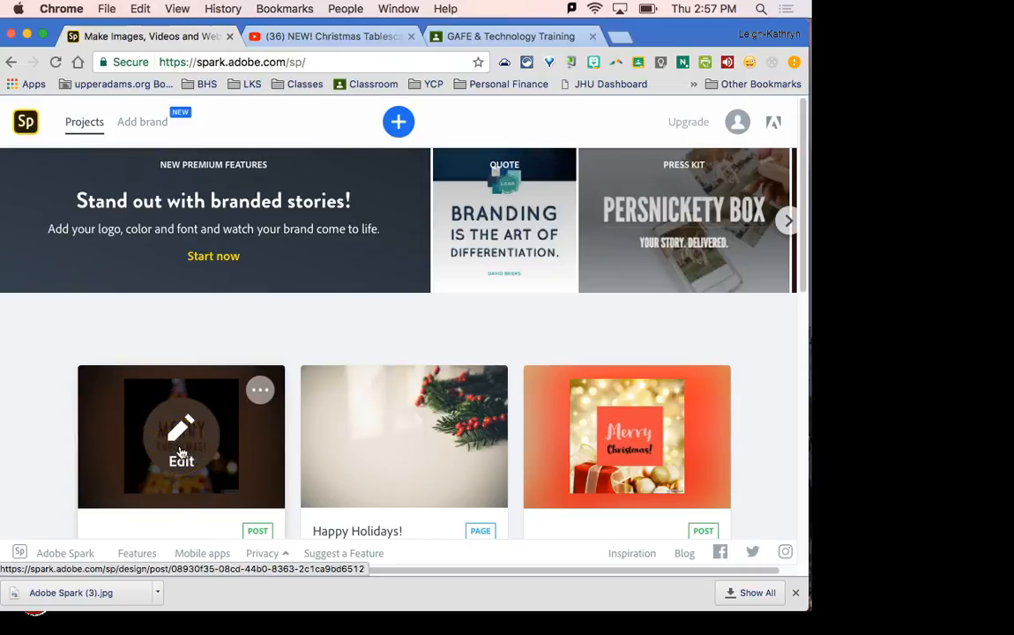
click(397, 126)
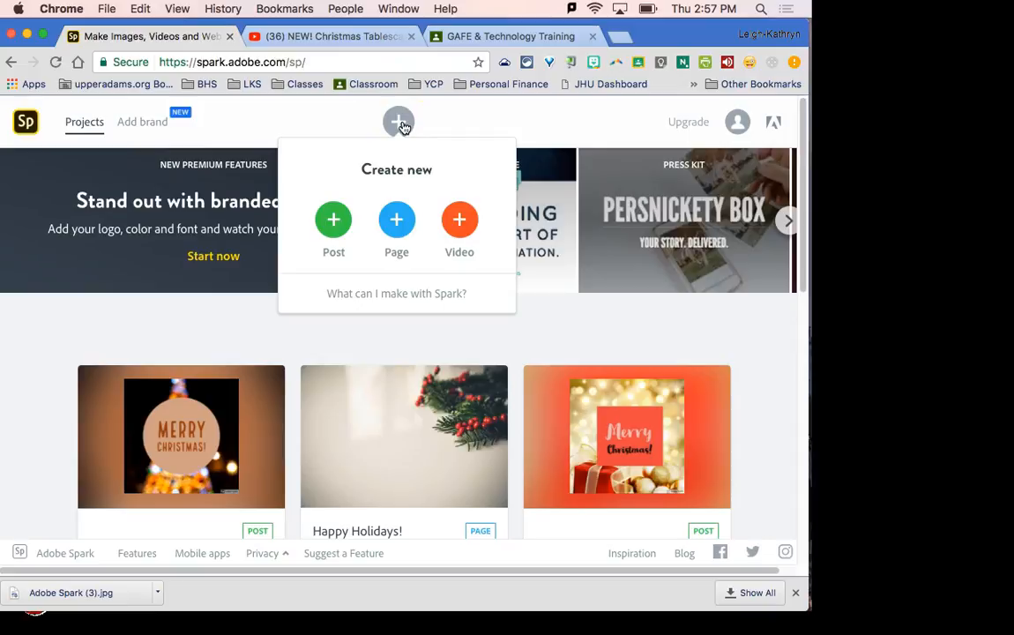
click(397, 220)
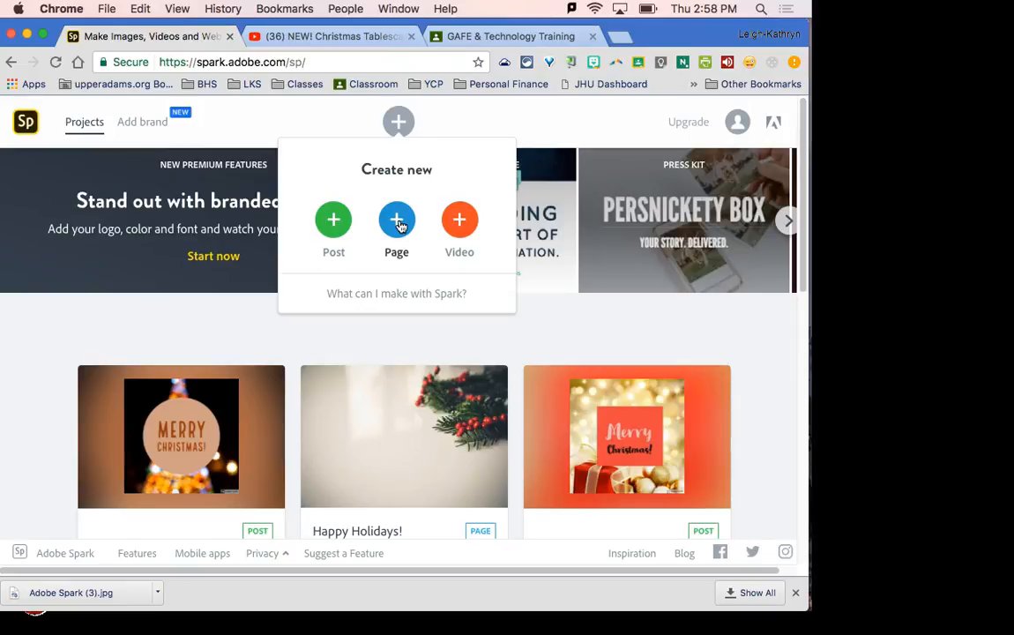
click(397, 224)
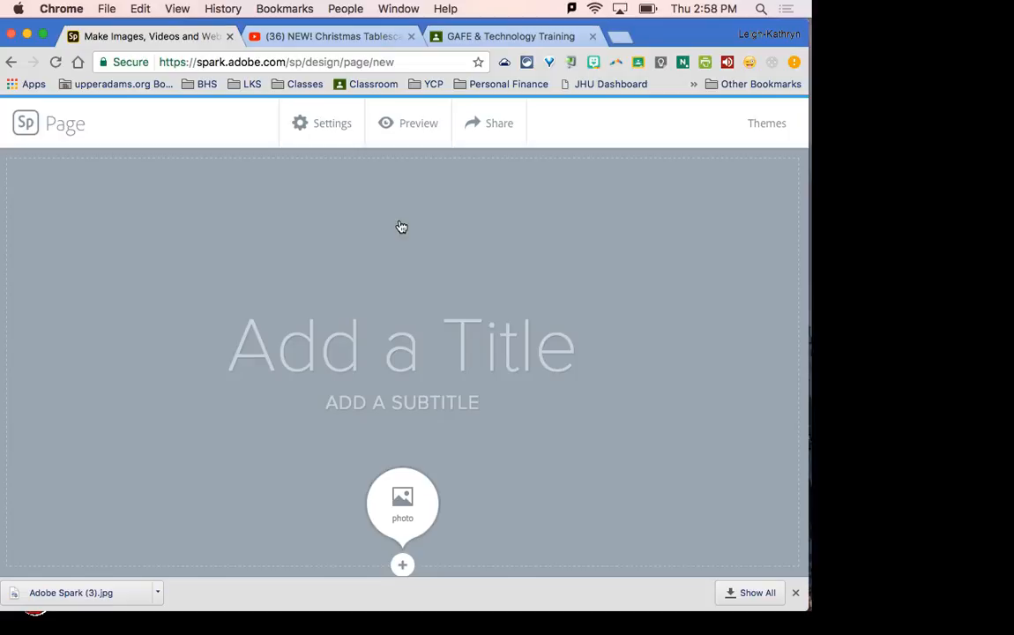
Step: Title the page "Merry Christmas" and enter the author's full name as the subtitle
click(395, 346)
text(M)
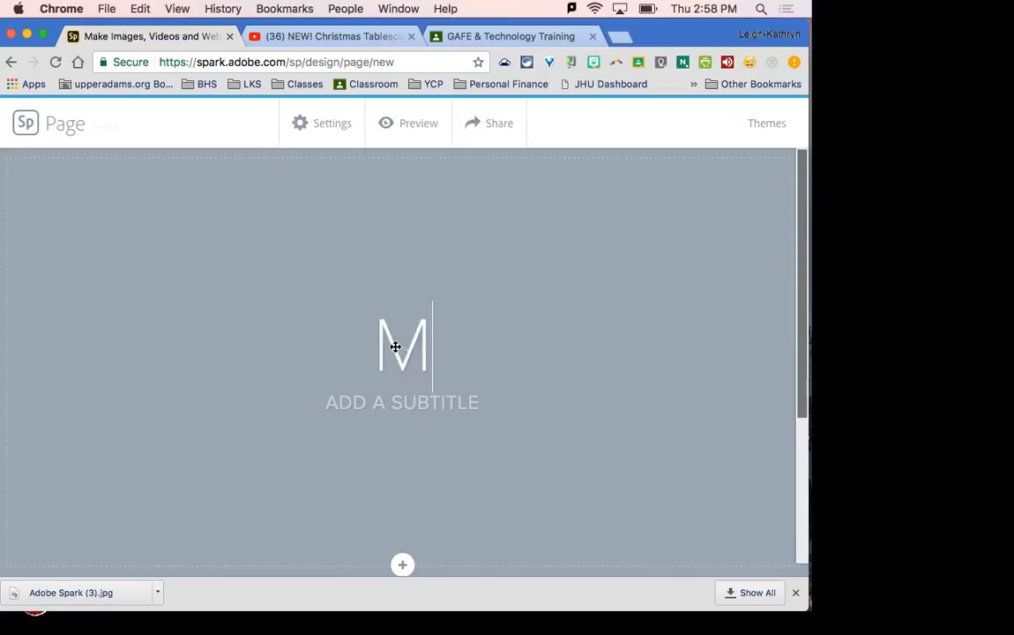
text(erry Christmas)
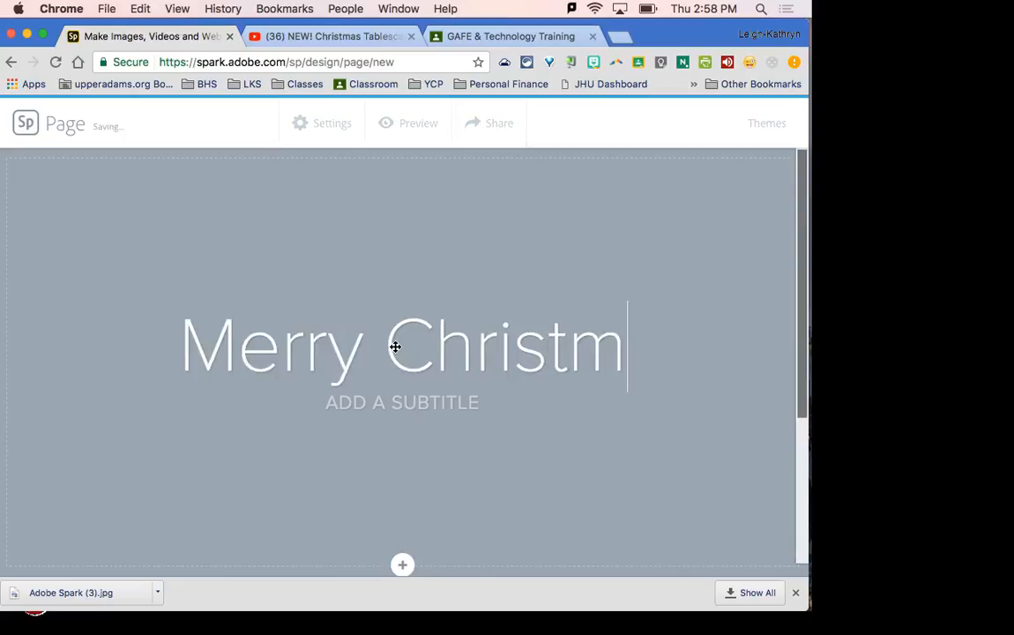
click(427, 403)
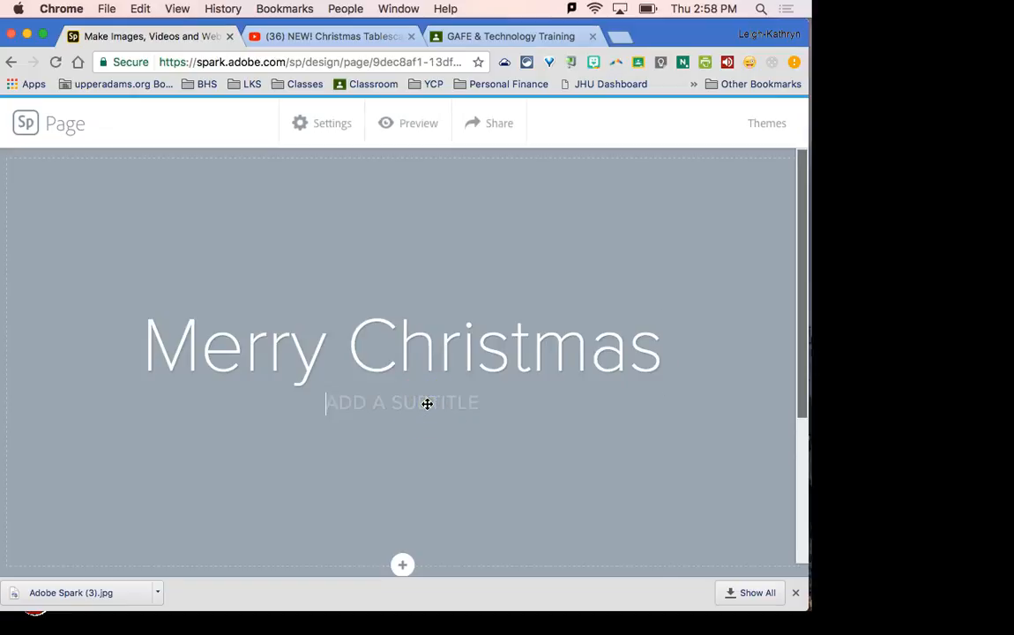
text(LEIGH SMITH)
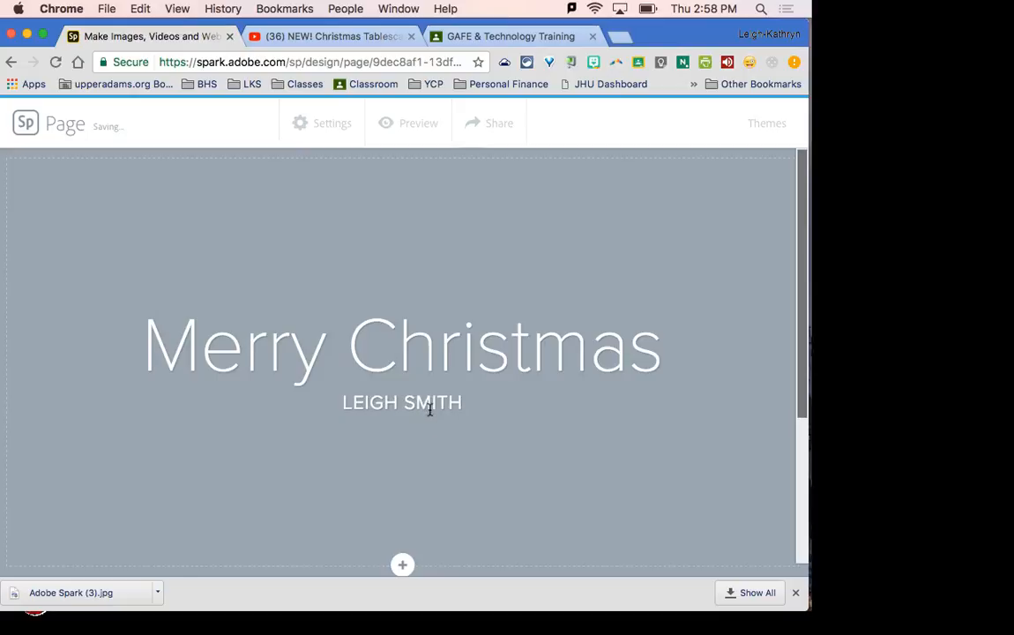
click(479, 405)
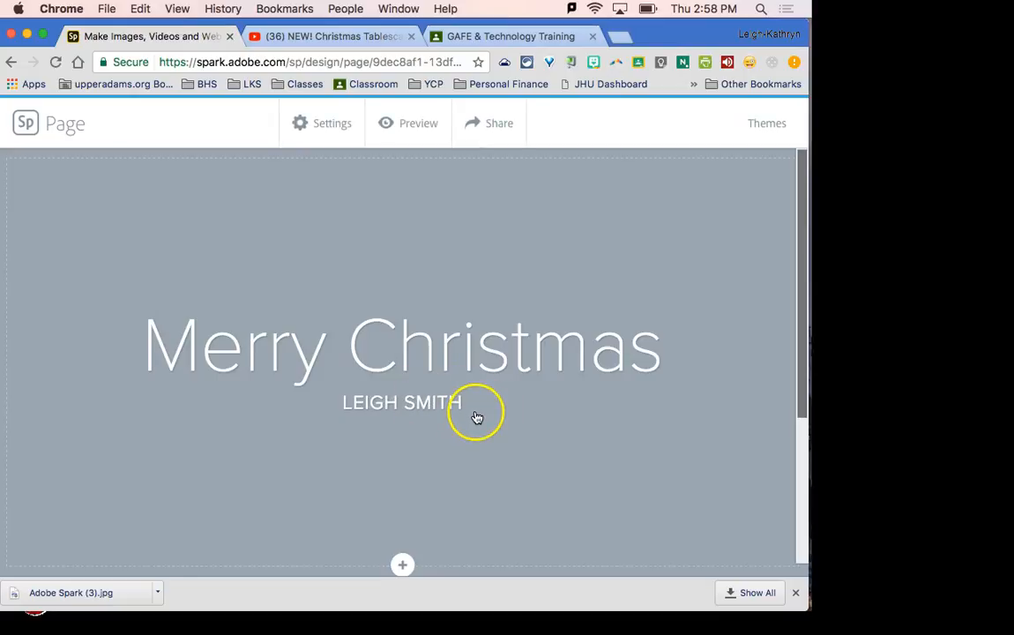
Step: Dismiss the downloads bar and set a red-berried evergreen branch photo as the title background, searching free photos for "christmas"
click(796, 592)
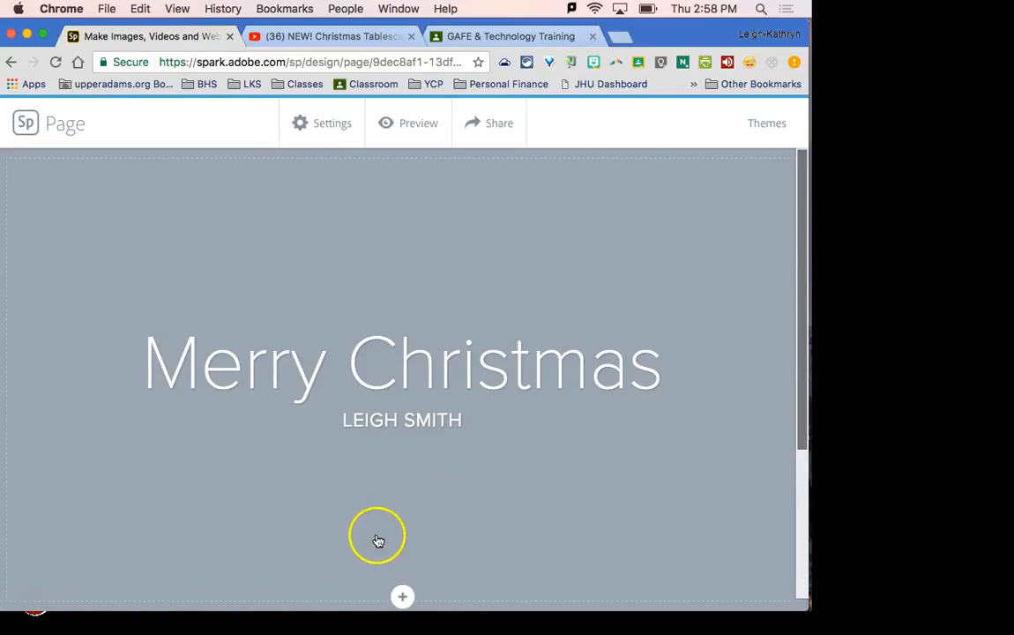
mouse_move(402, 594)
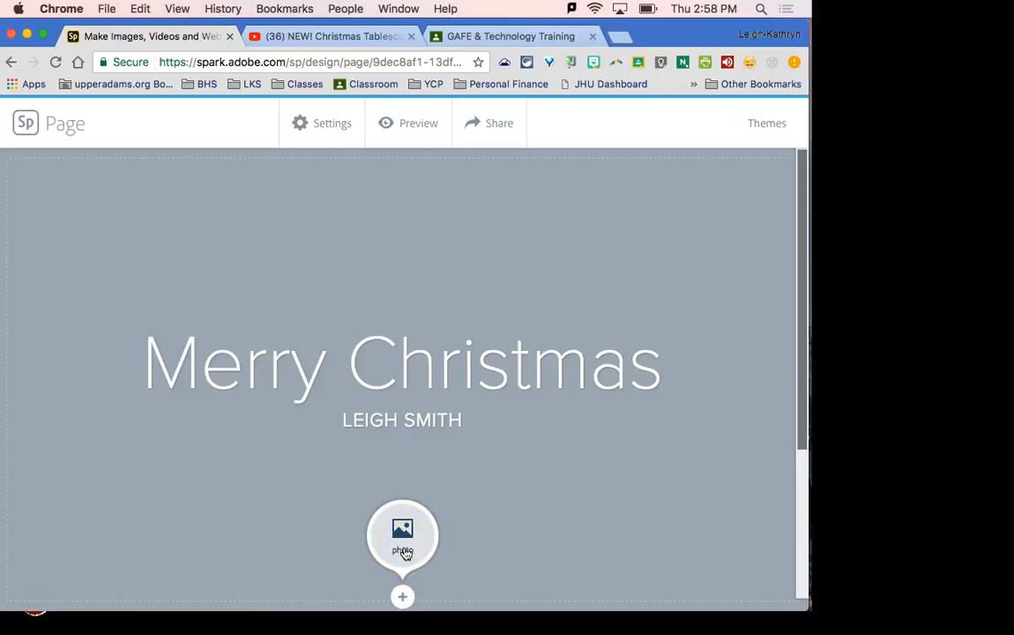
click(404, 550)
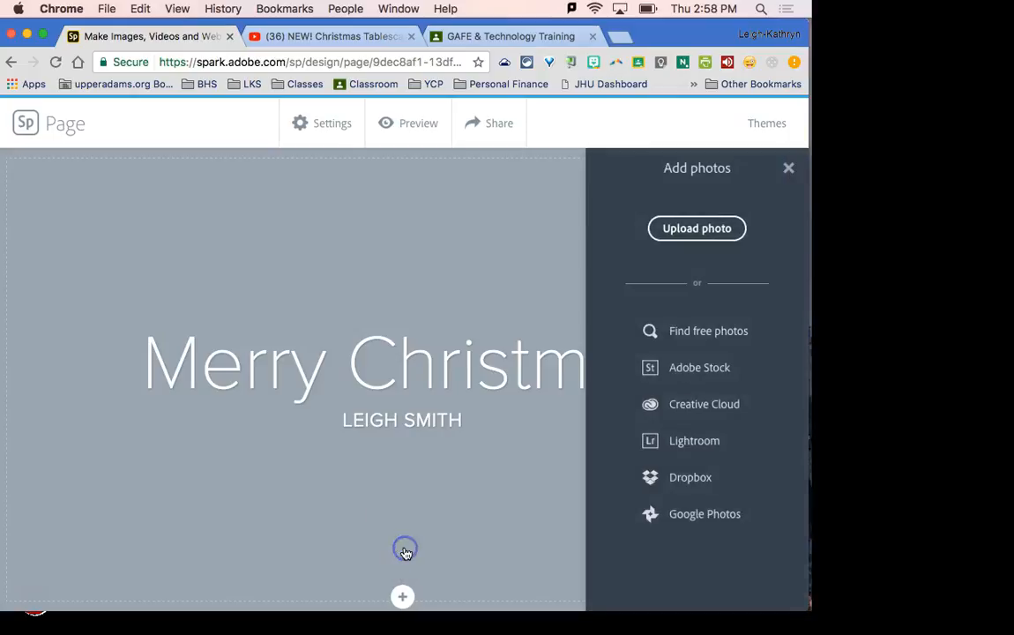
click(718, 334)
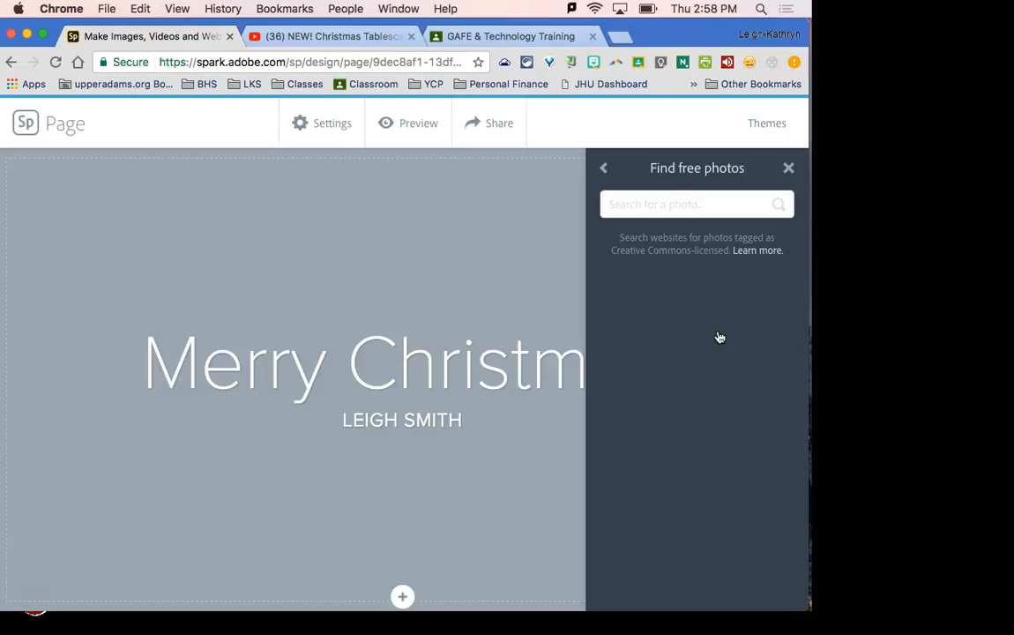
text(christmas)
key(Return)
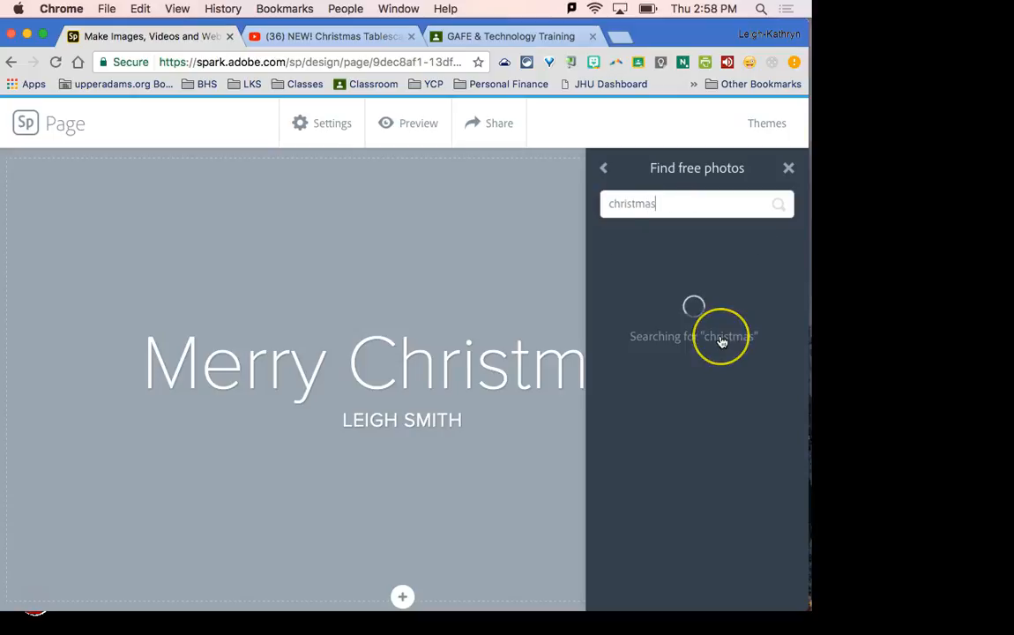
scroll(732, 437, down, 8)
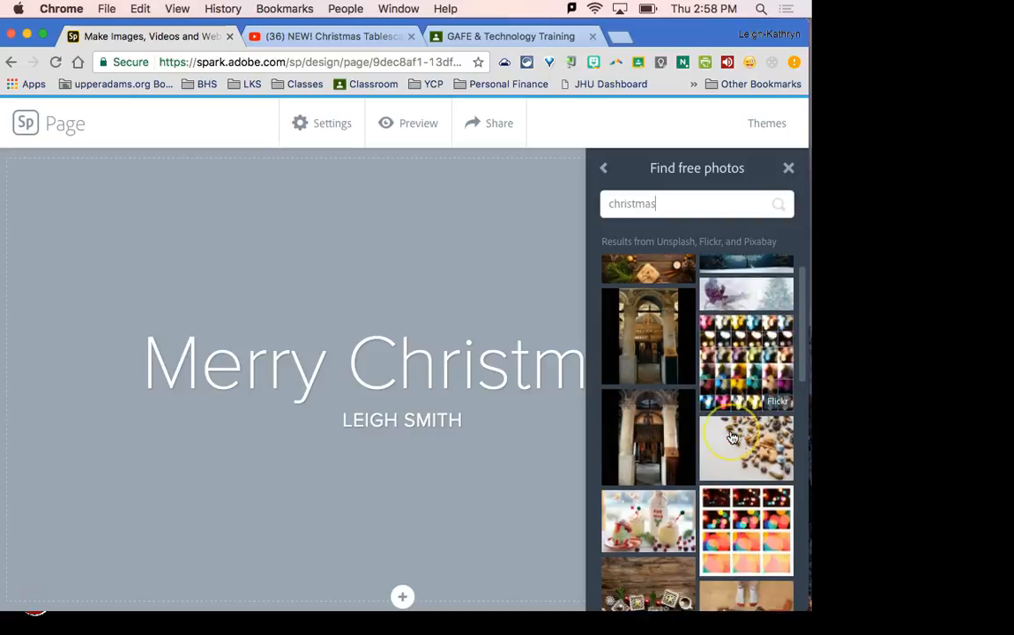
scroll(732, 438, down, 3)
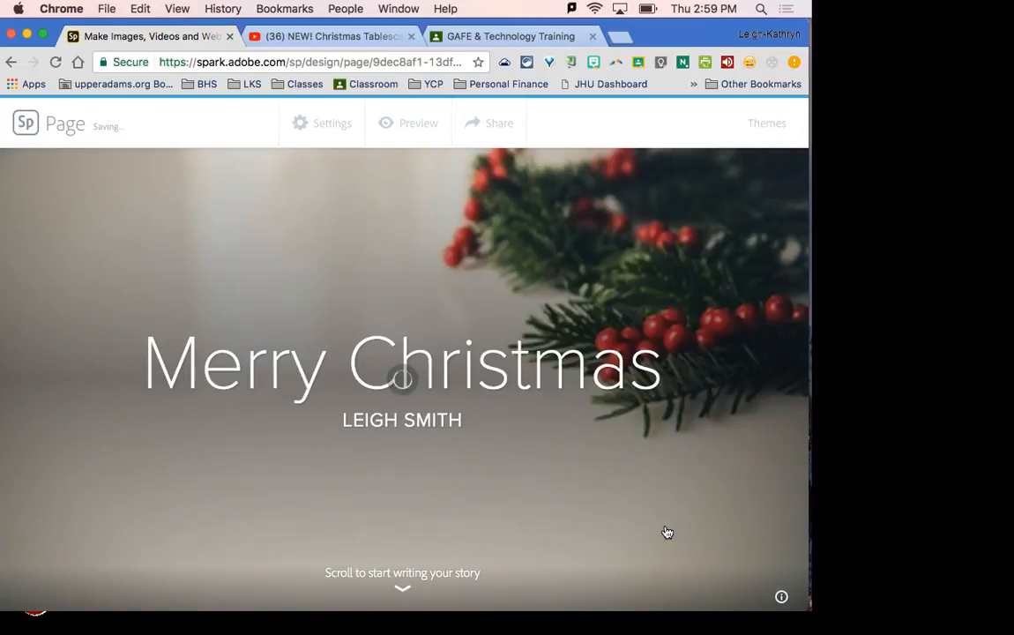
click(657, 536)
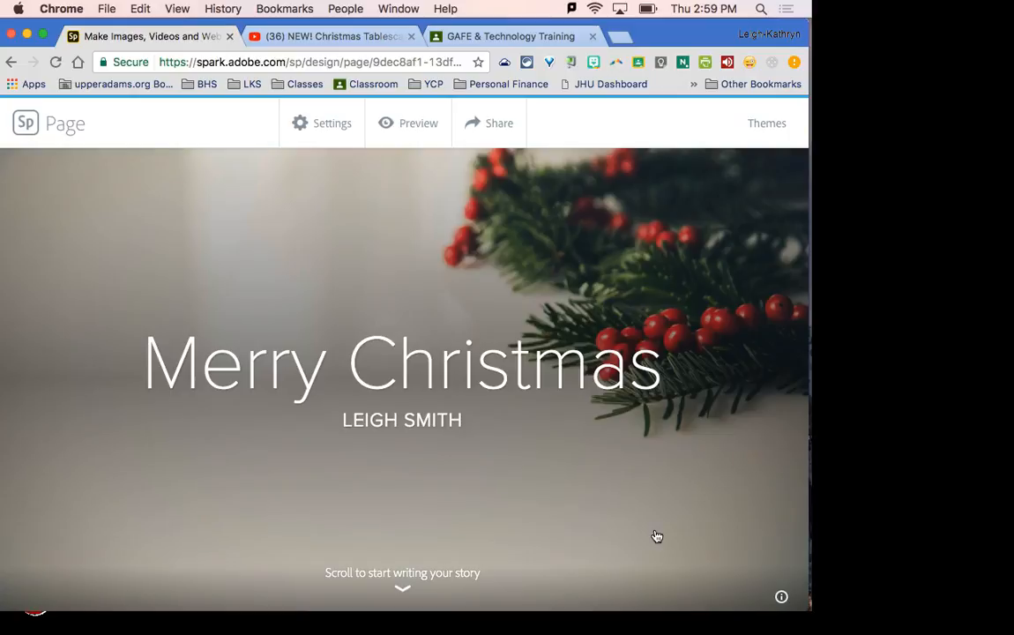
scroll(577, 549, down, 3)
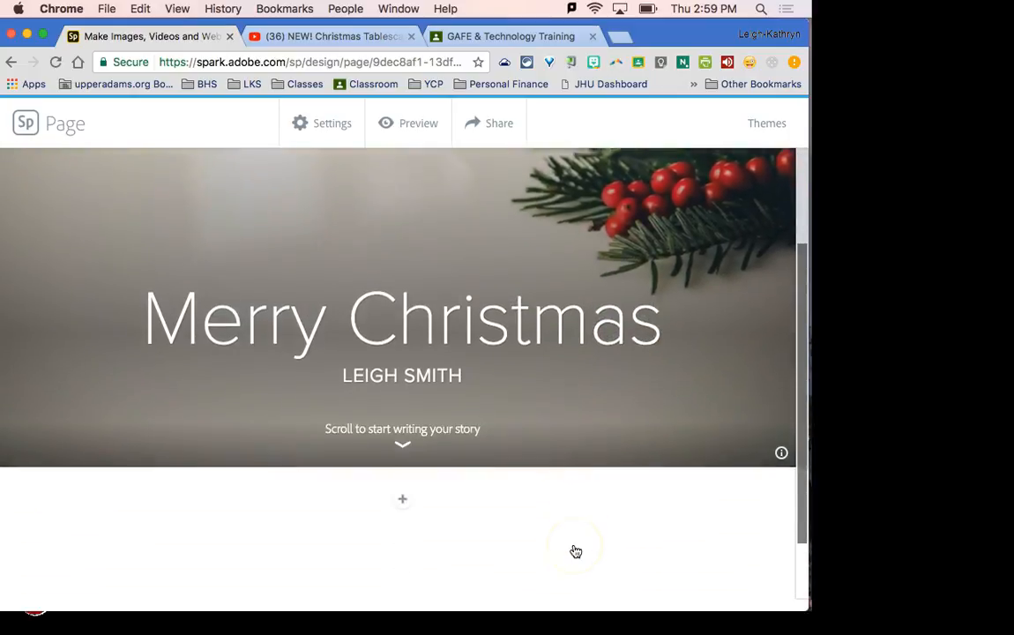
Step: Add a photo grid to the page below the title section
scroll(575, 551, down, 3)
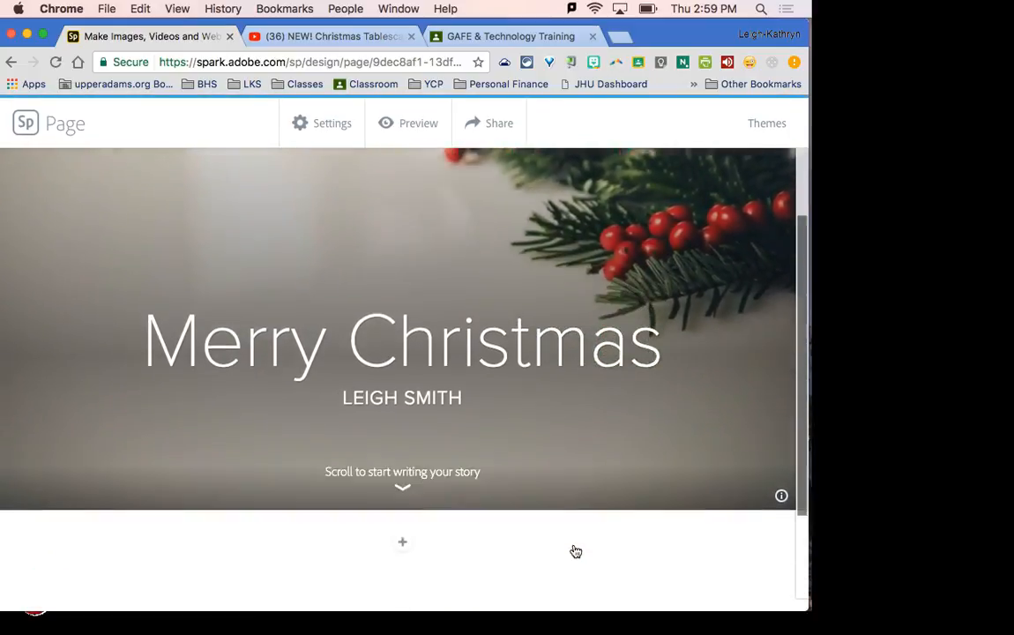
scroll(575, 551, down, 1)
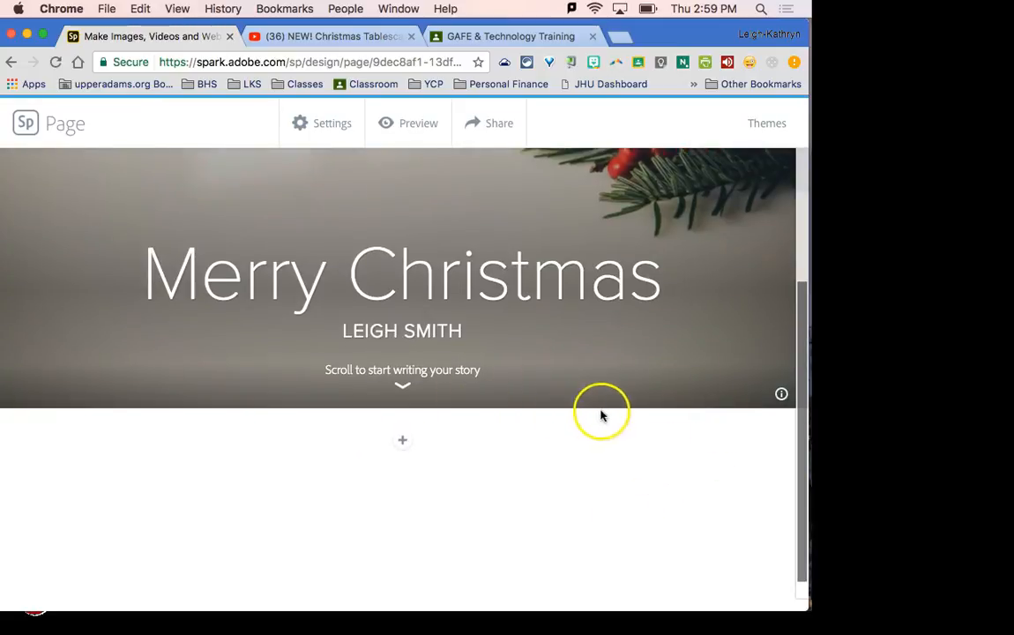
click(403, 441)
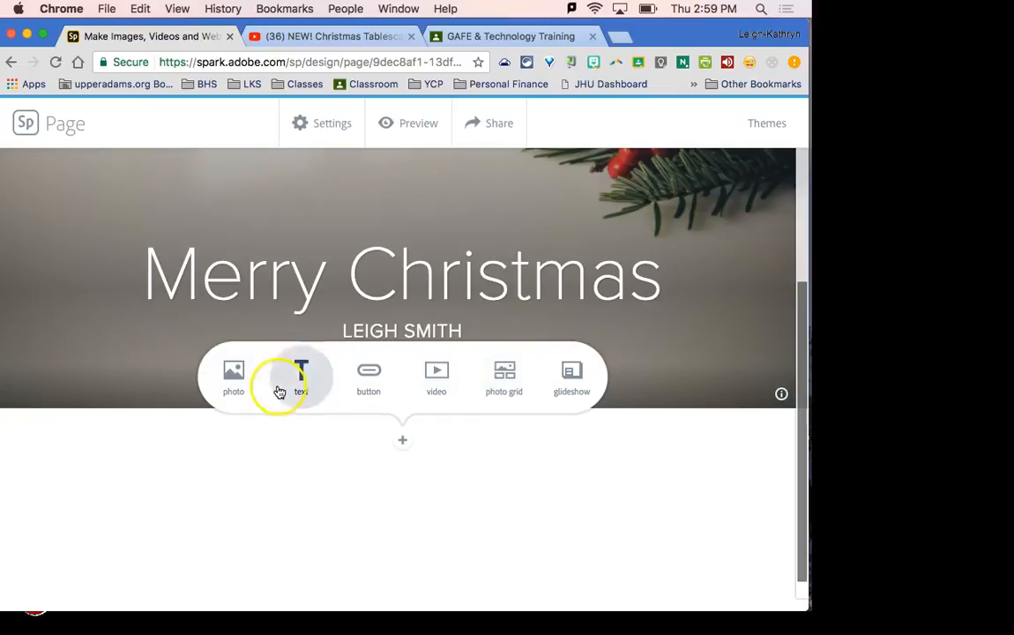
click(505, 385)
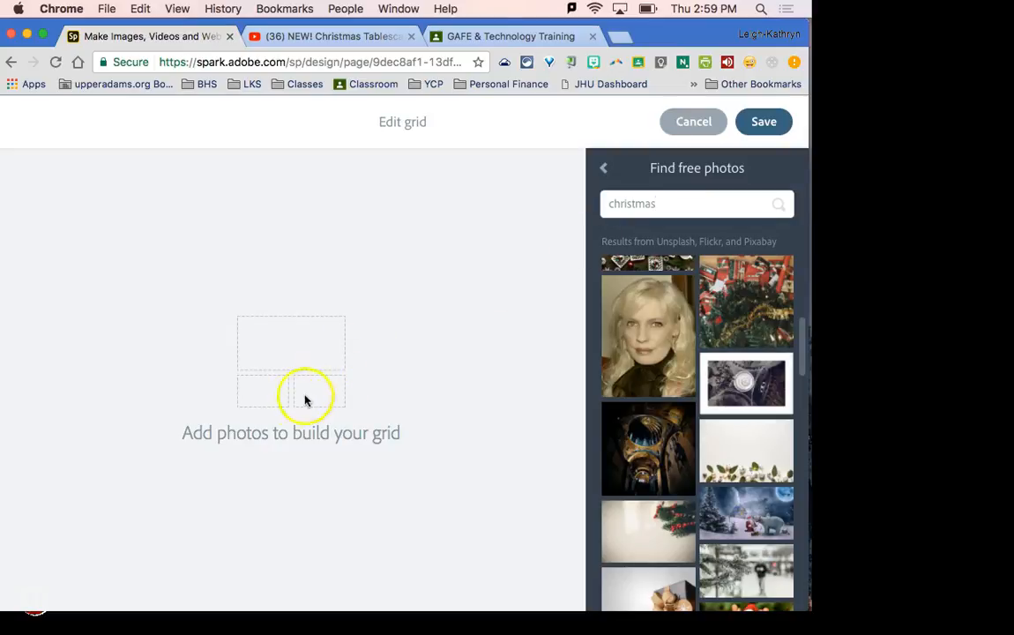
Step: Start a photo upload for the grid and expand the Christmas 2016 folder on the Desktop
click(292, 362)
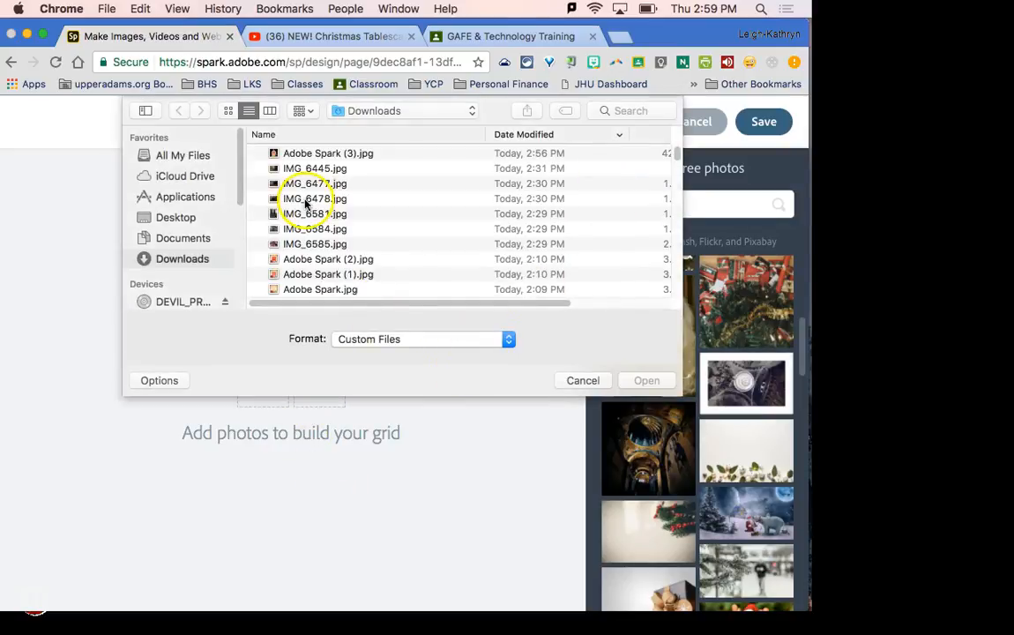
click(585, 381)
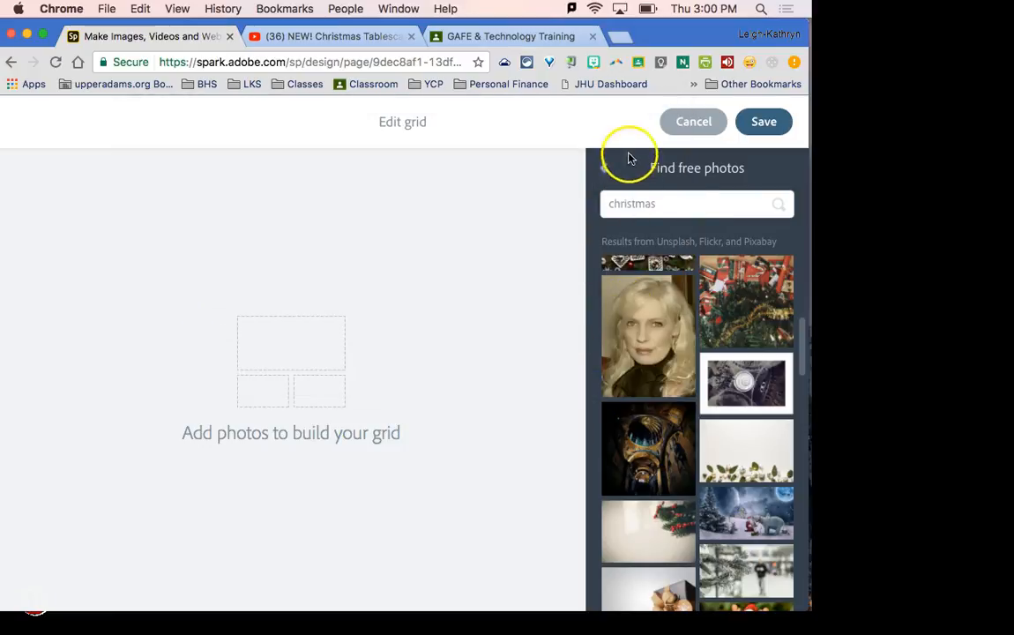
click(603, 168)
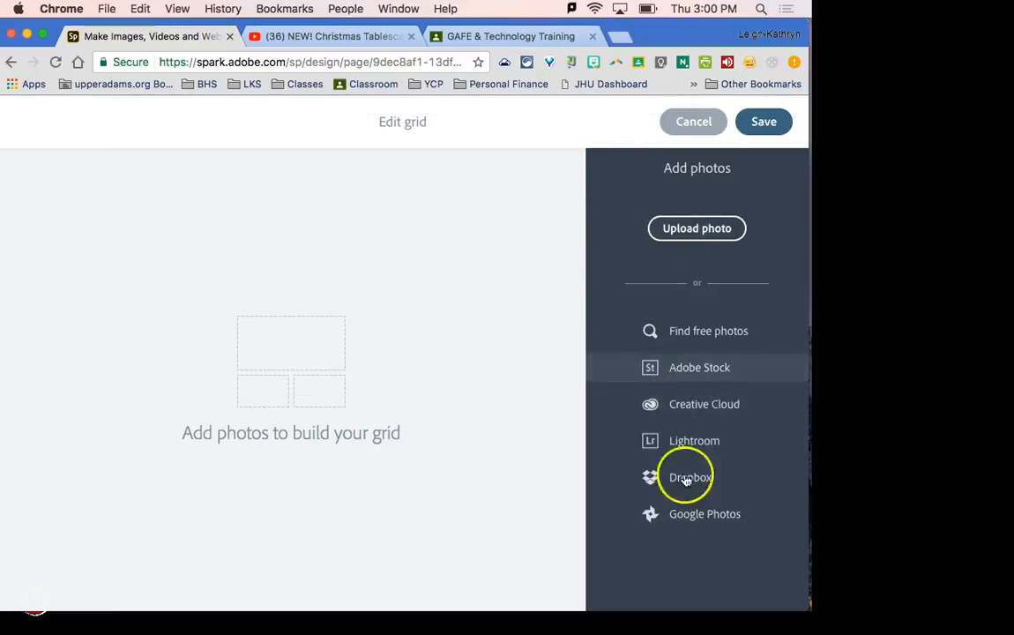
click(707, 228)
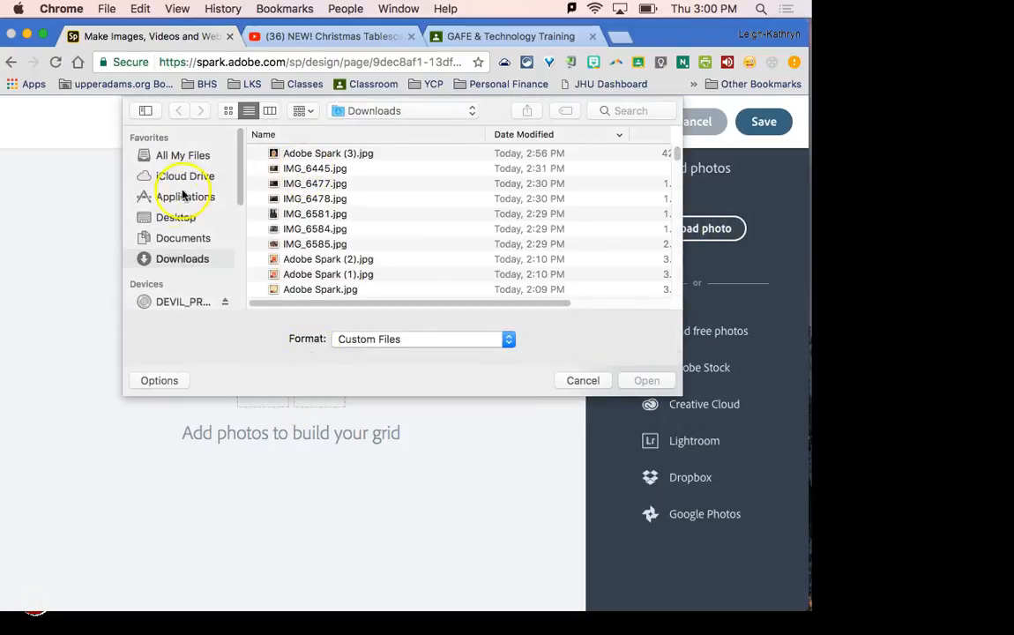
click(179, 217)
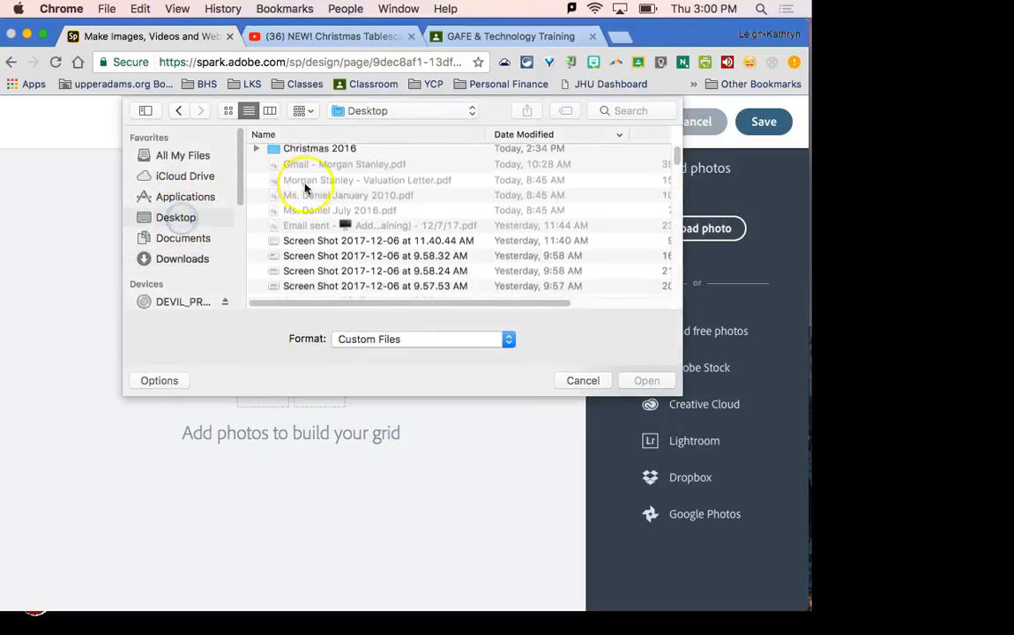
click(255, 157)
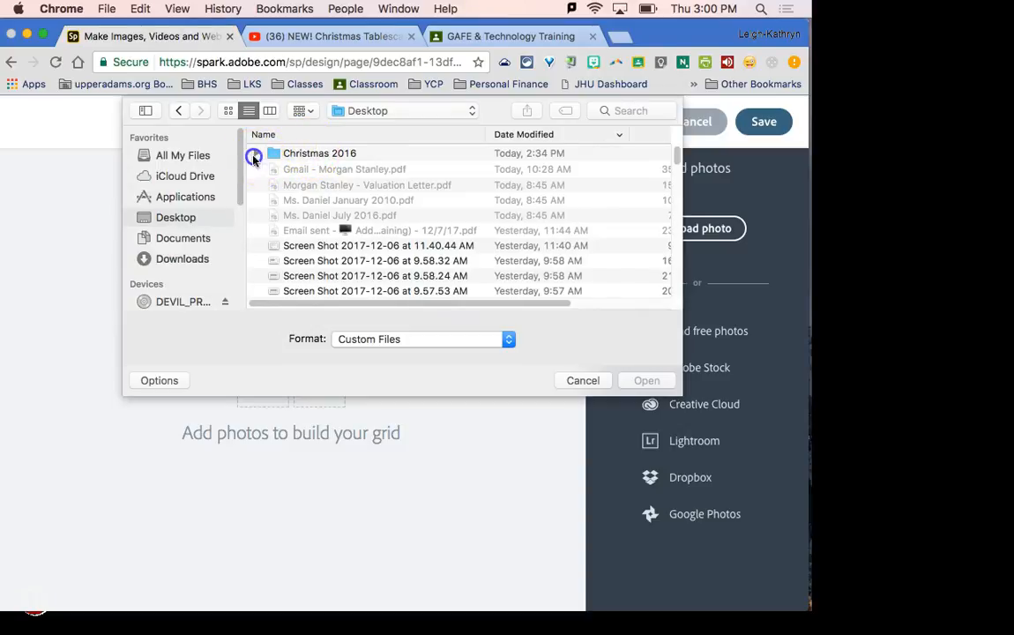
Step: Preview the first photos in the Christmas 2016 folder and upload IMG_6439.jpg to the grid
click(309, 169)
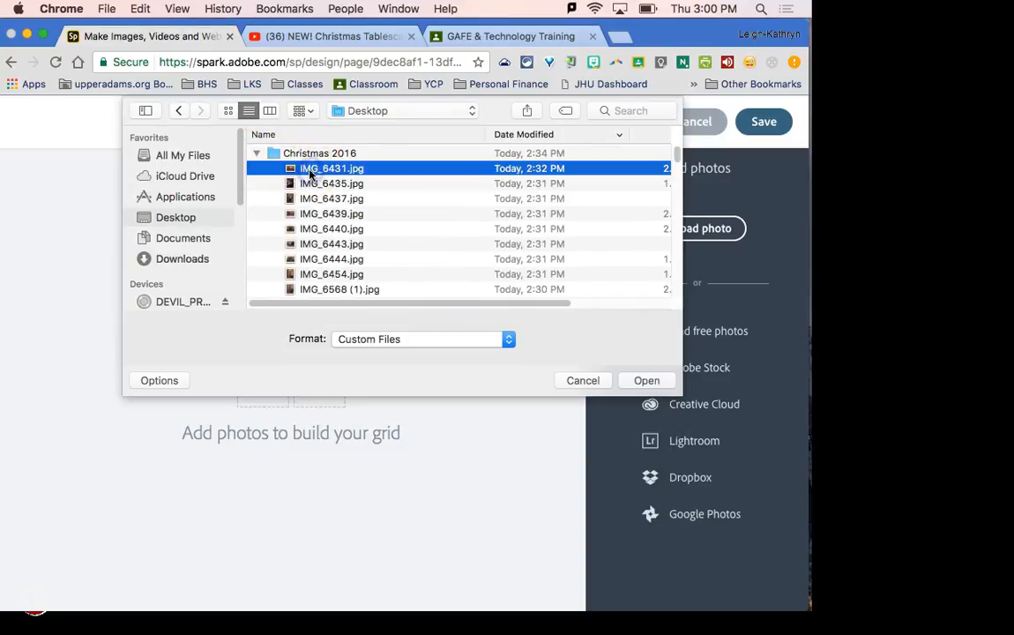
key(space)
key(space)
key(Down)
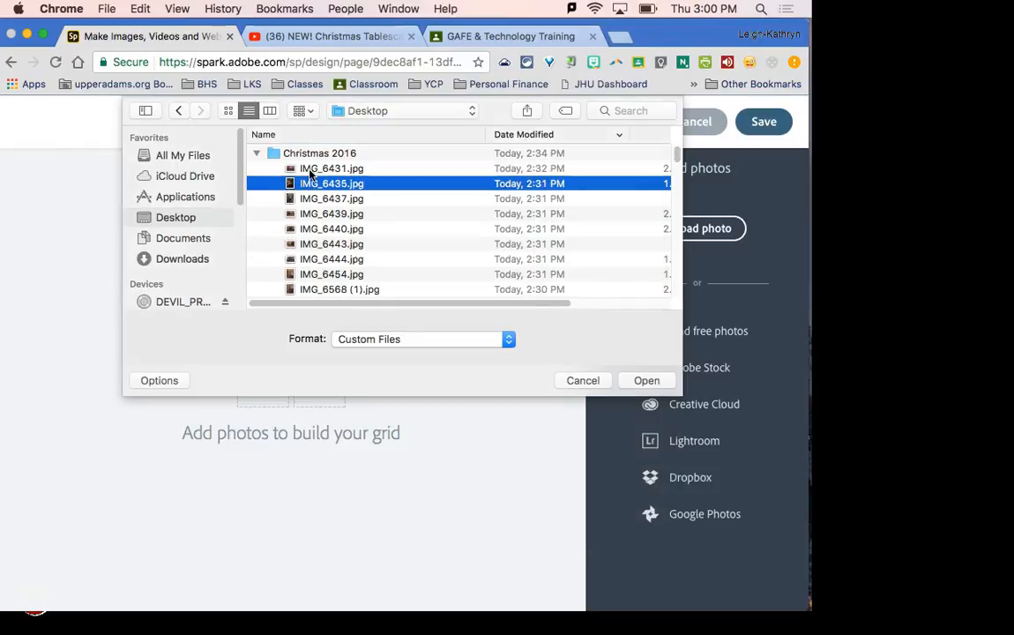
key(space)
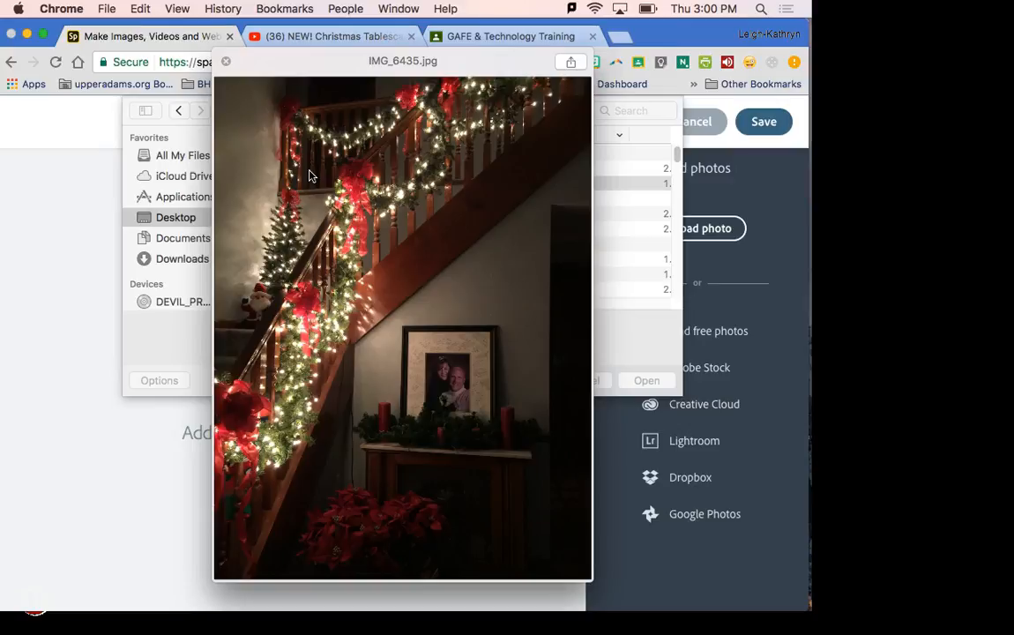
key(space)
key(Down)
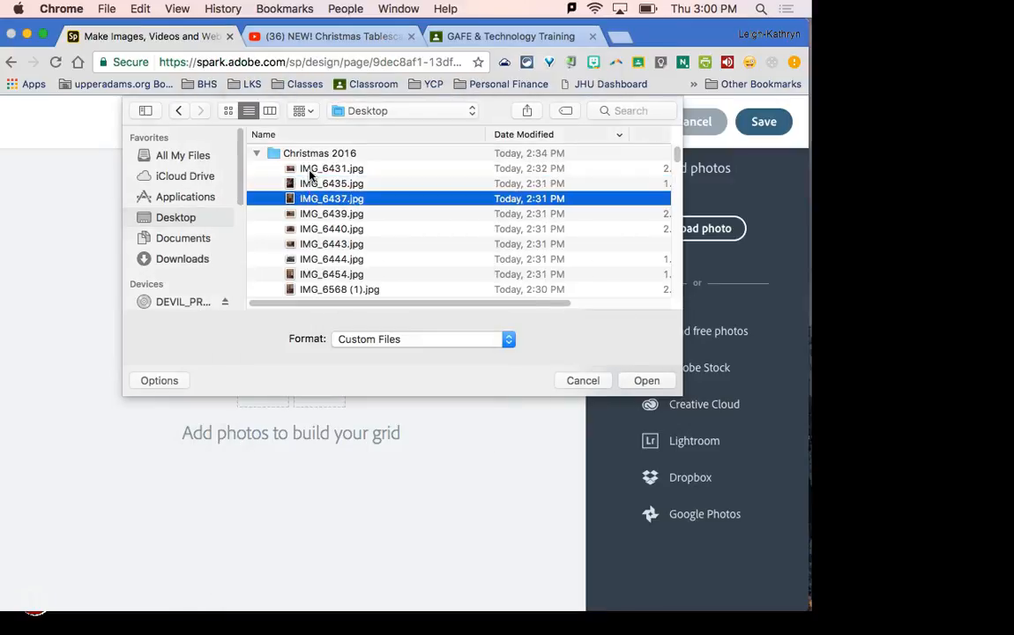
key(space)
key(Down)
key(Down)
key(Up)
key(space)
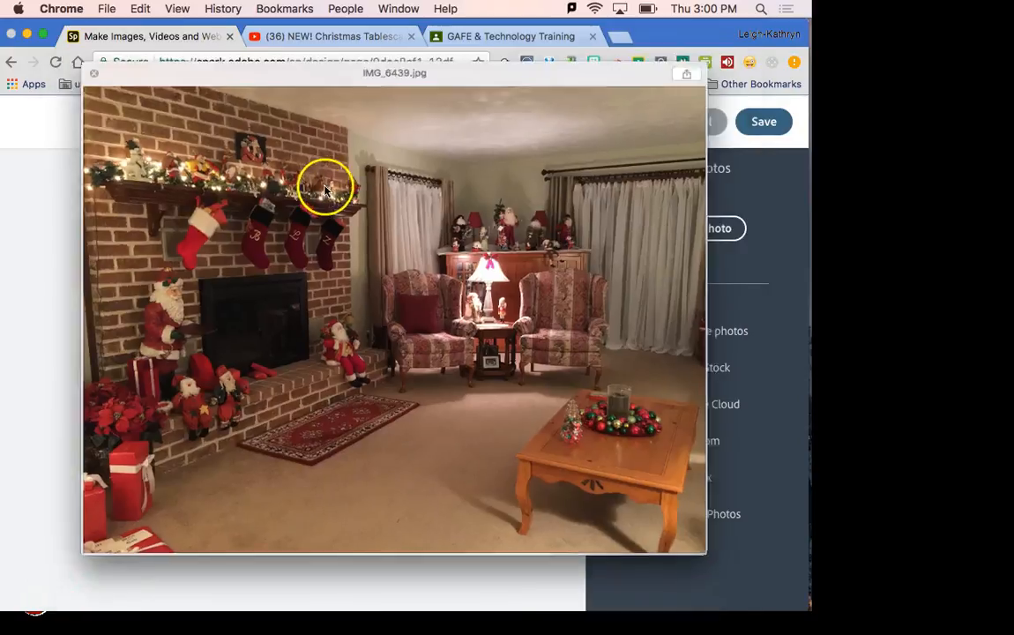
click(647, 381)
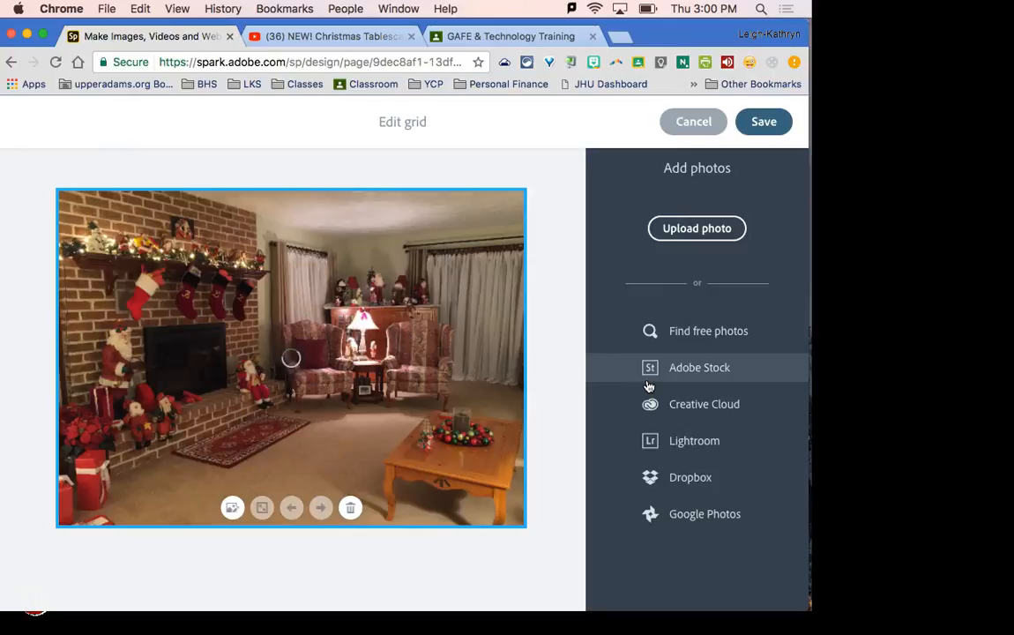
Step: Upload all photos from IMG_6440.jpg through IMG_6471.jpg in the Christmas 2016 folder to the grid
click(656, 251)
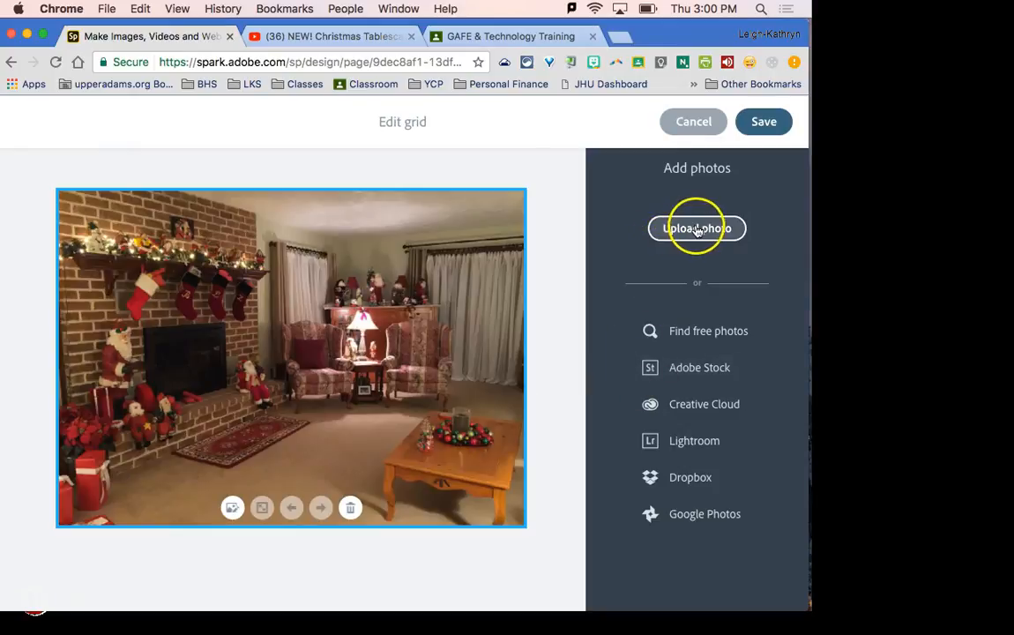
click(679, 239)
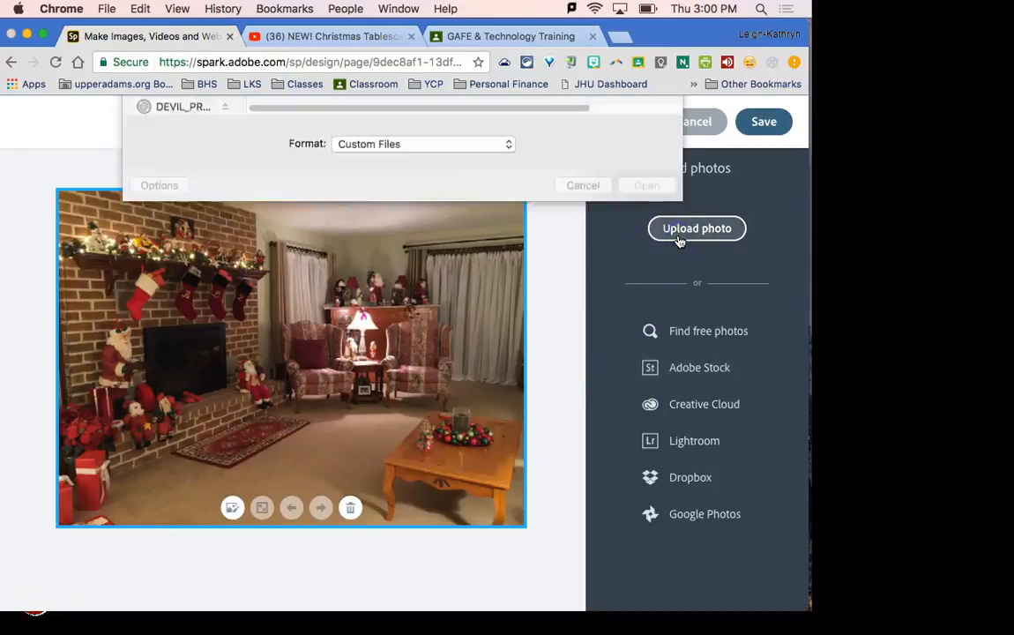
click(307, 184)
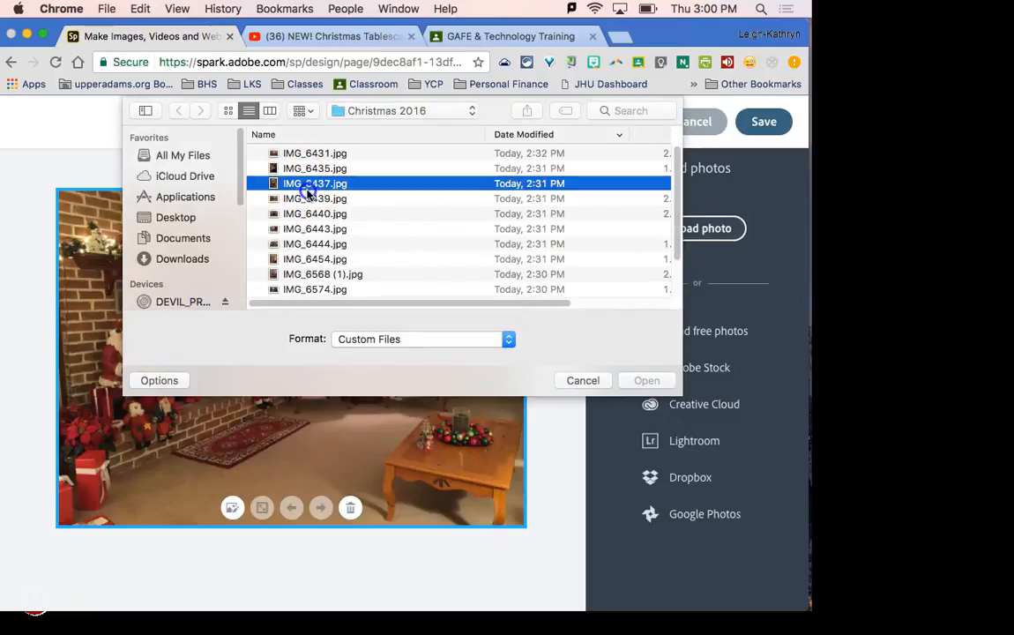
click(306, 201)
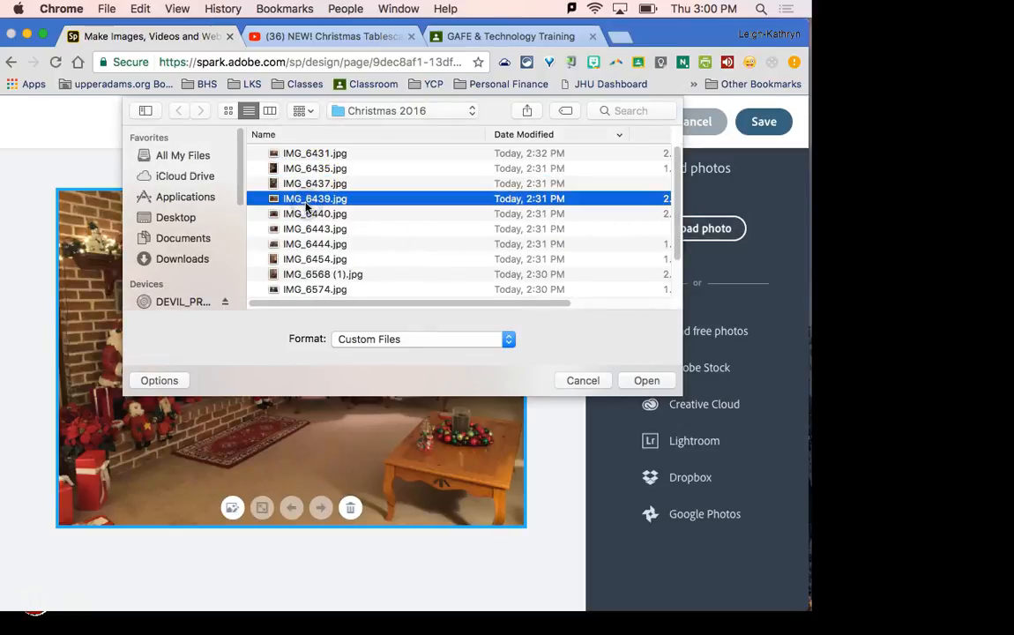
key(space)
key(Down)
key(space)
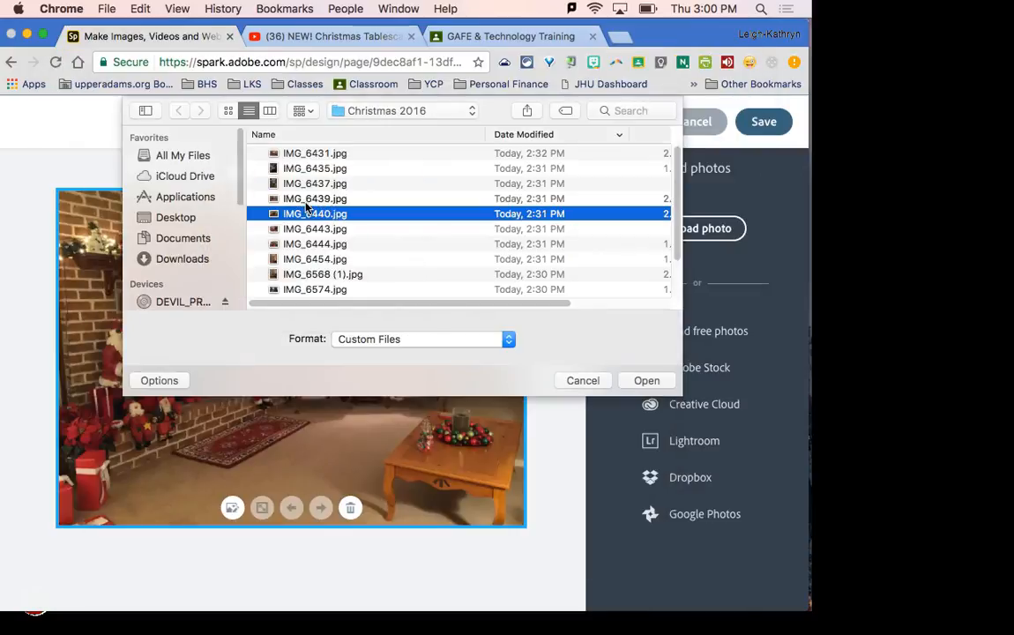
scroll(309, 269, down, 3)
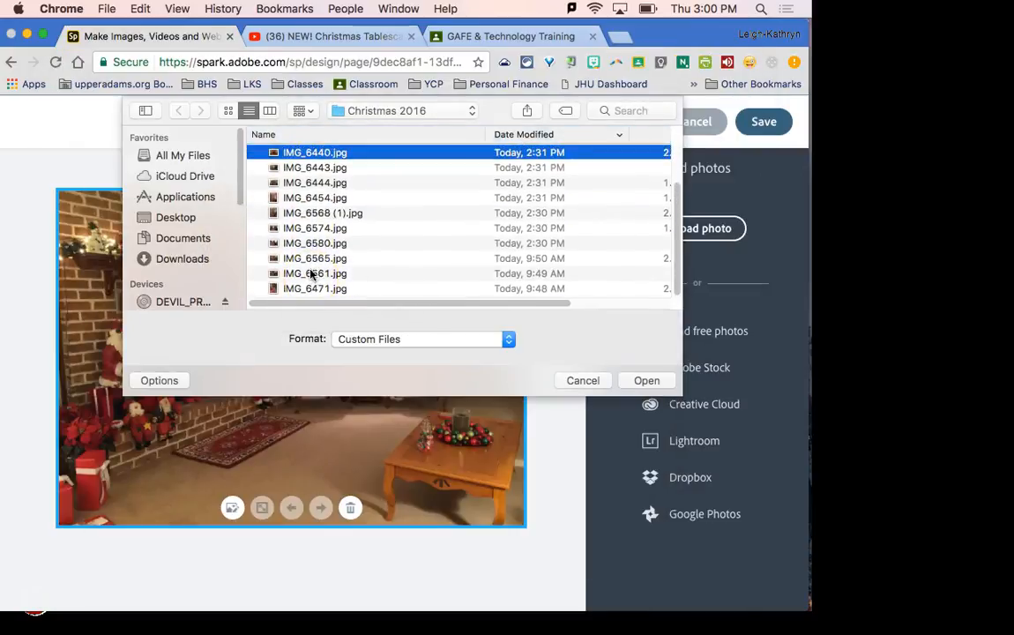
shift+click(309, 291)
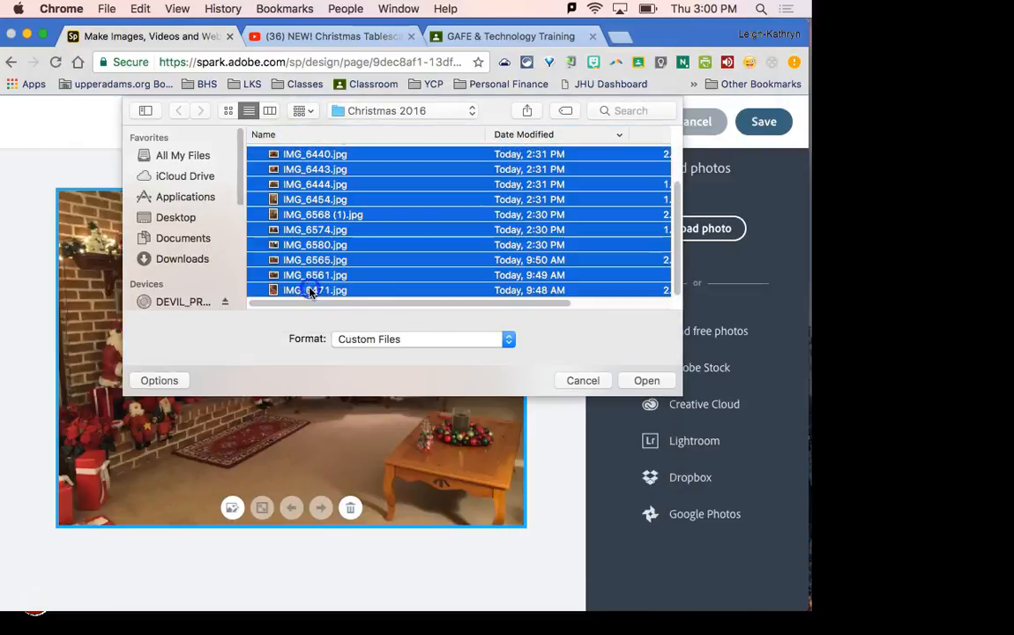
click(648, 380)
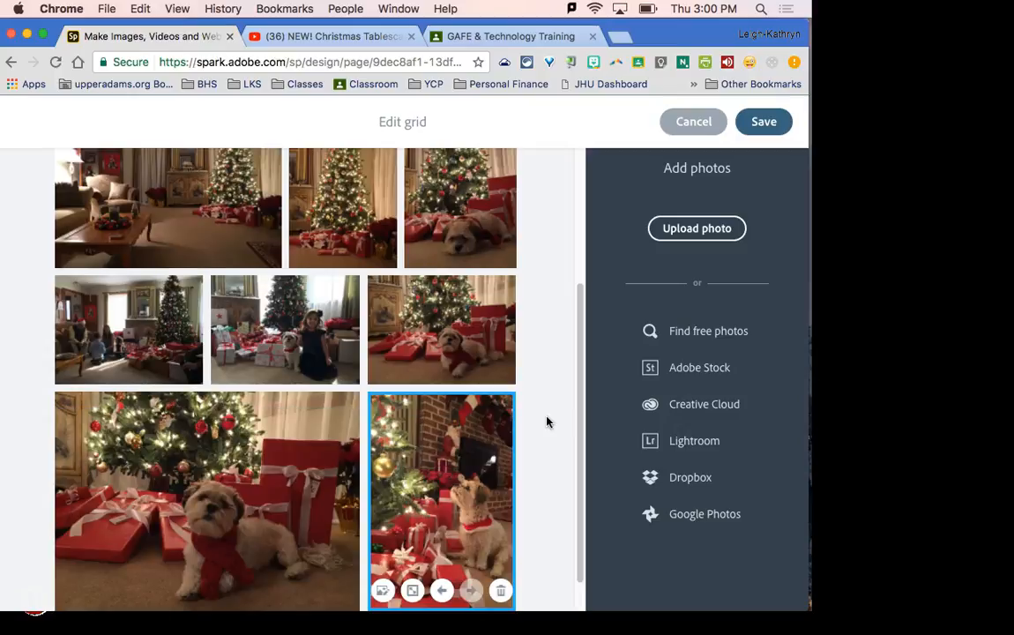
Step: Move the grid's last photo one place earlier and back to the end, and save the grid
click(443, 591)
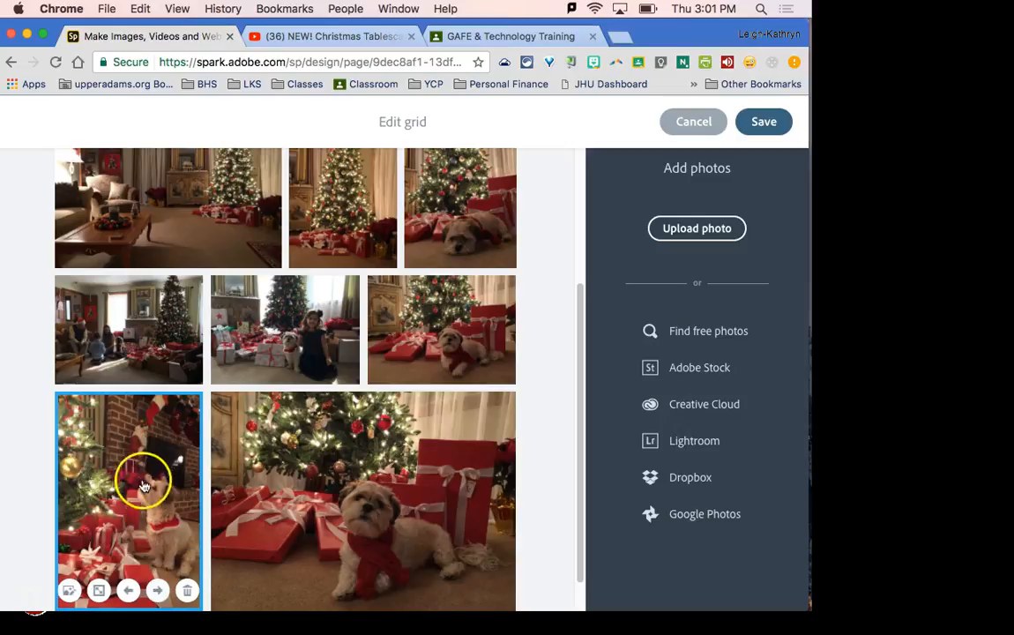
click(158, 591)
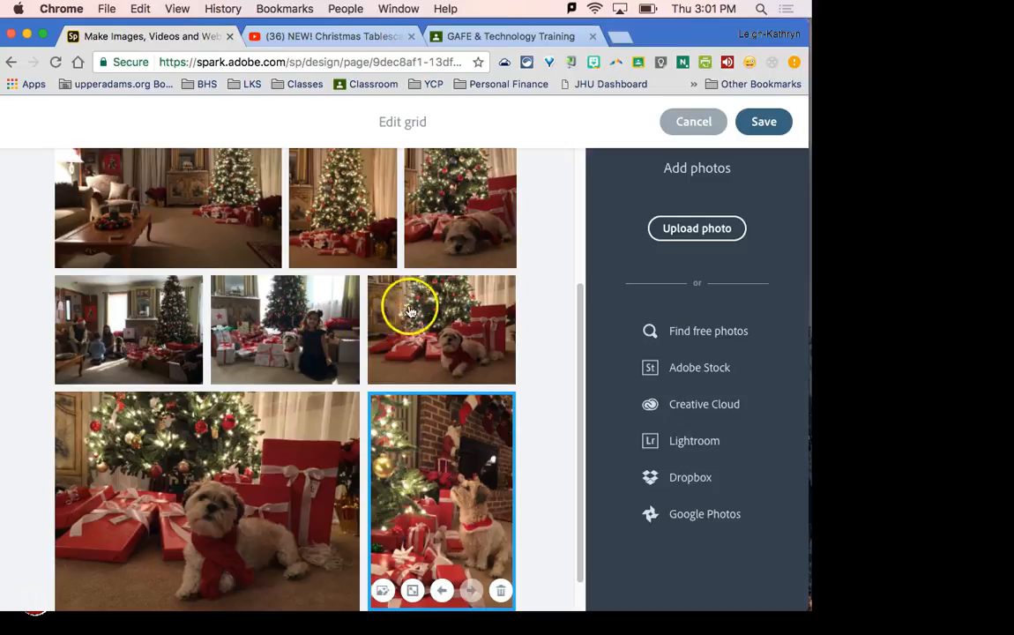
click(760, 129)
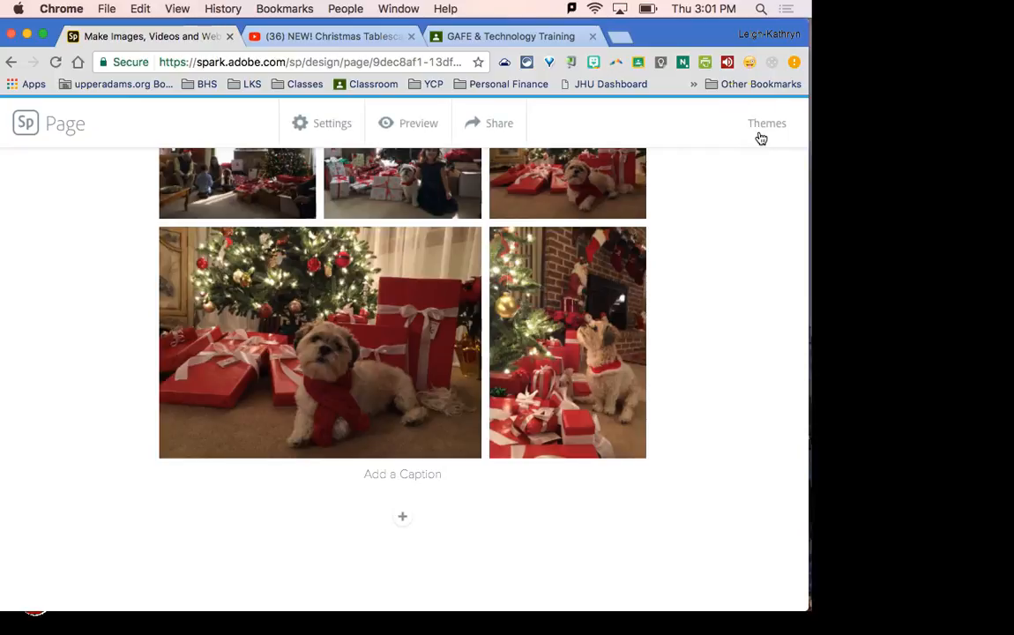
Step: Add a video block to the page below the photo grid
scroll(650, 240, up, 5)
scroll(650, 238, down, 6)
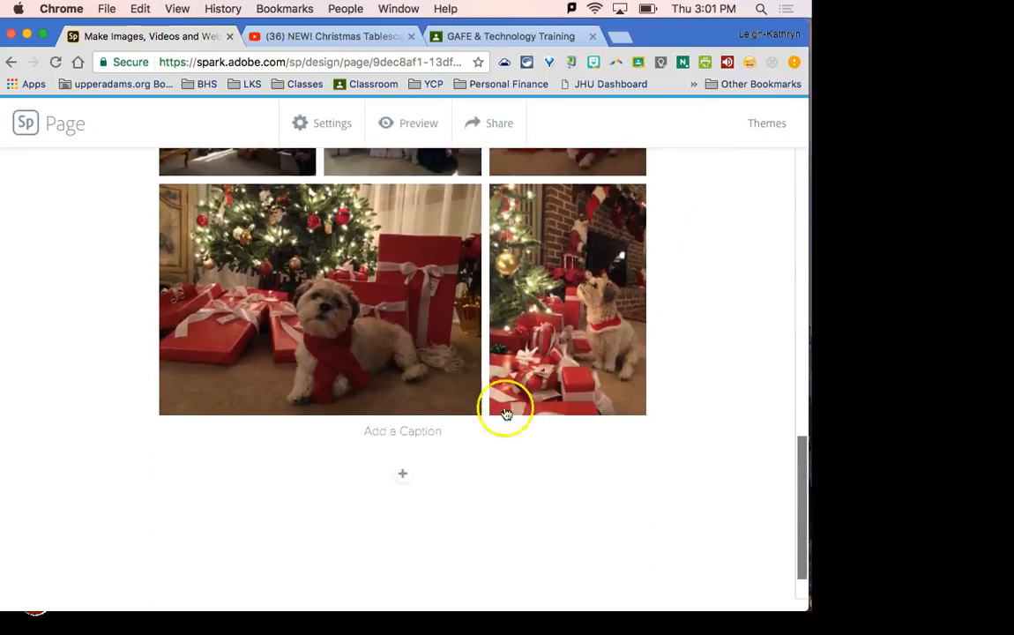
click(394, 477)
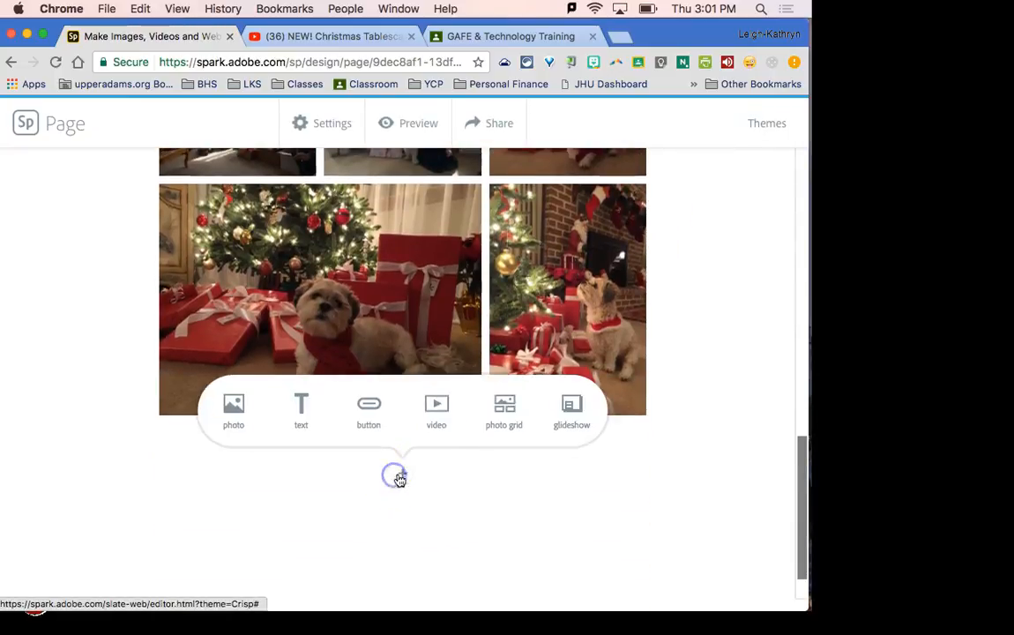
click(439, 406)
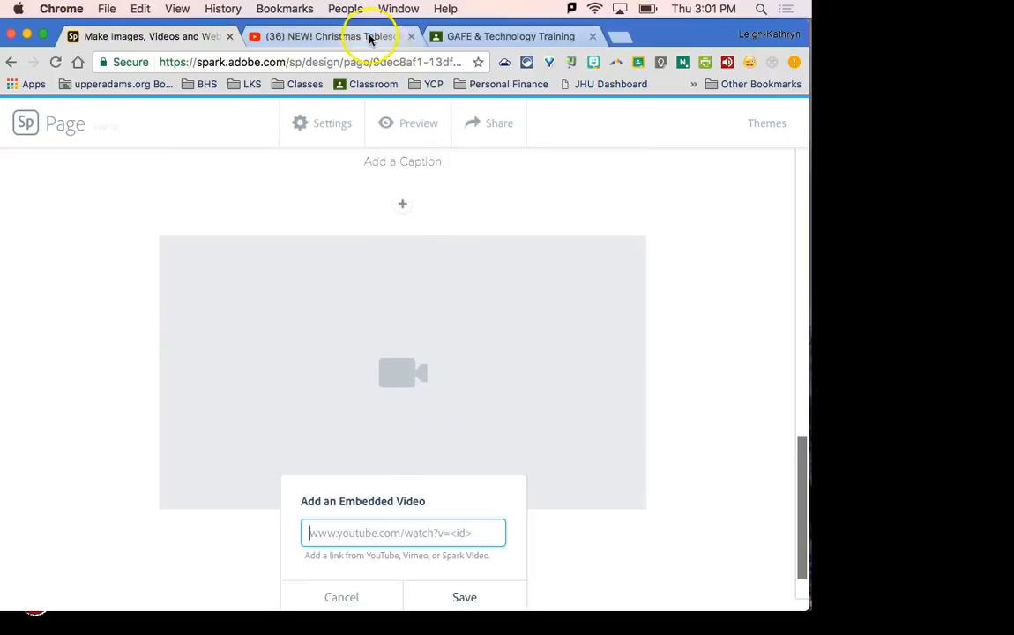
click(367, 37)
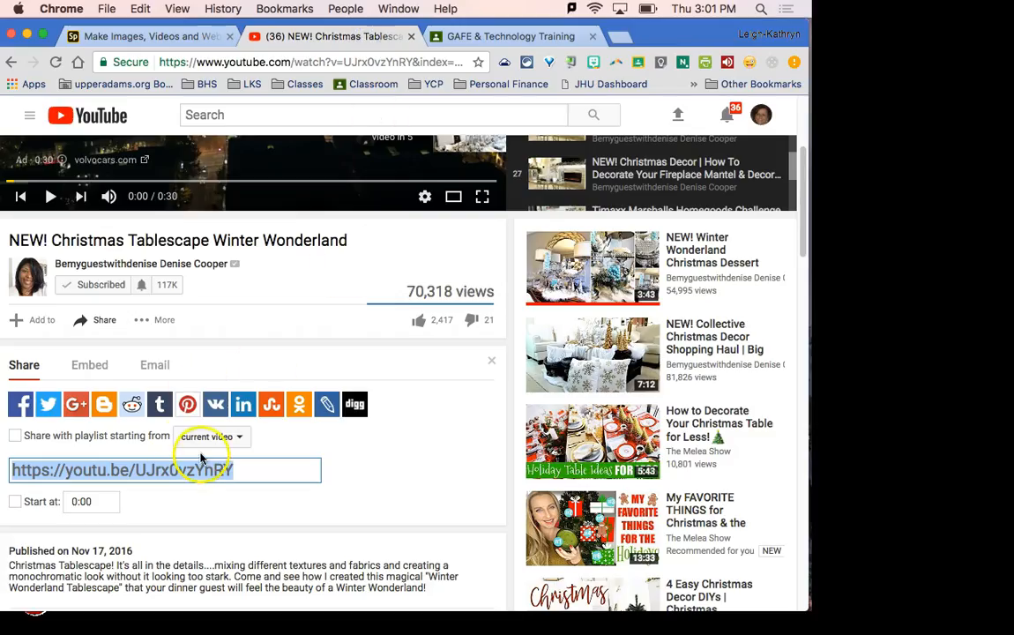
click(174, 470)
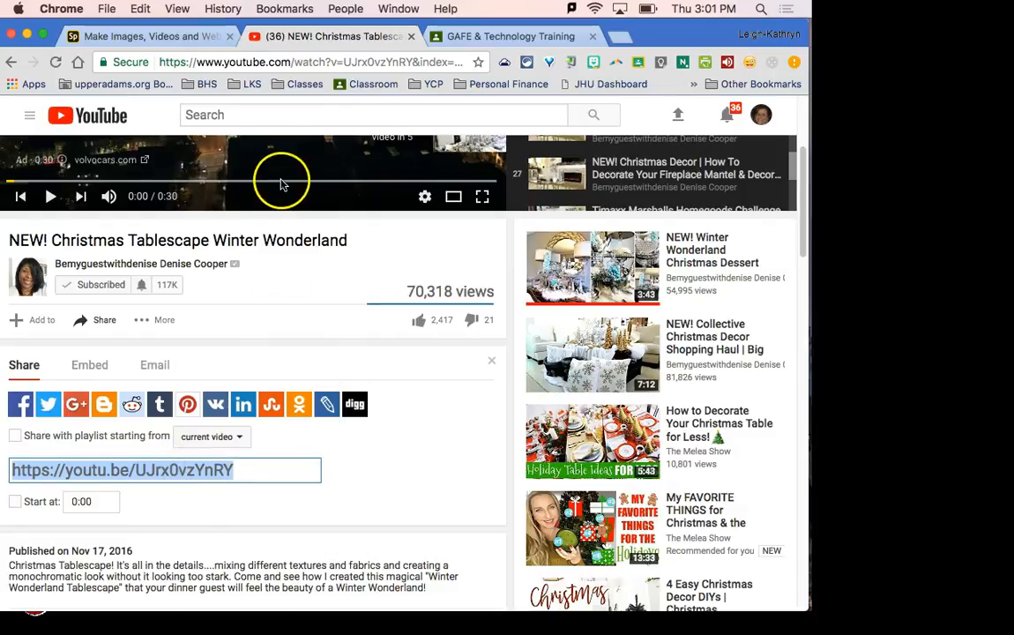
click(181, 42)
click(399, 534)
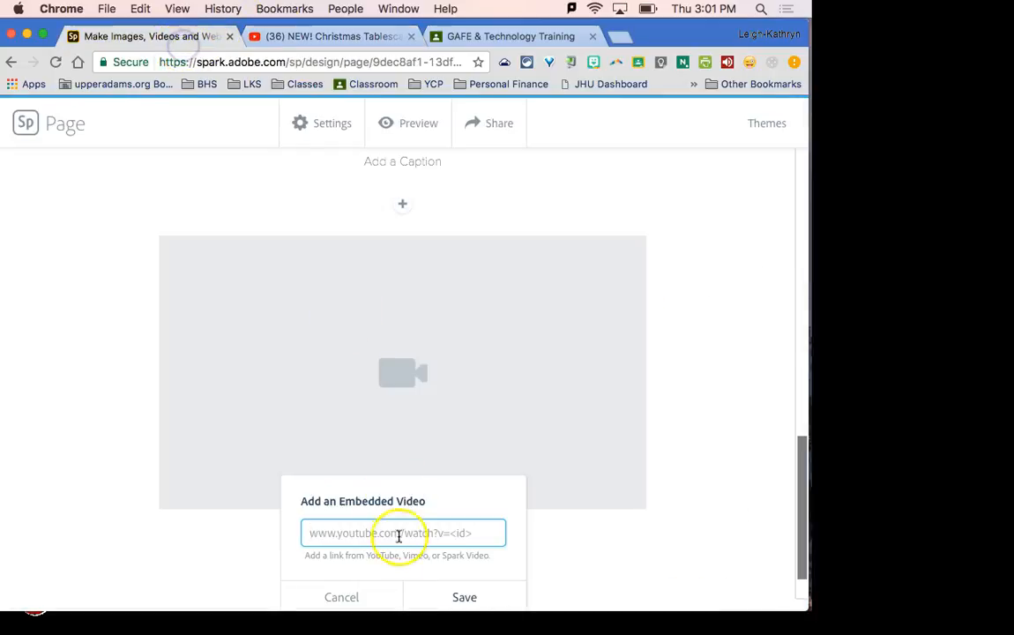
text(https://youtu.be/UJrx0vzYnRY)
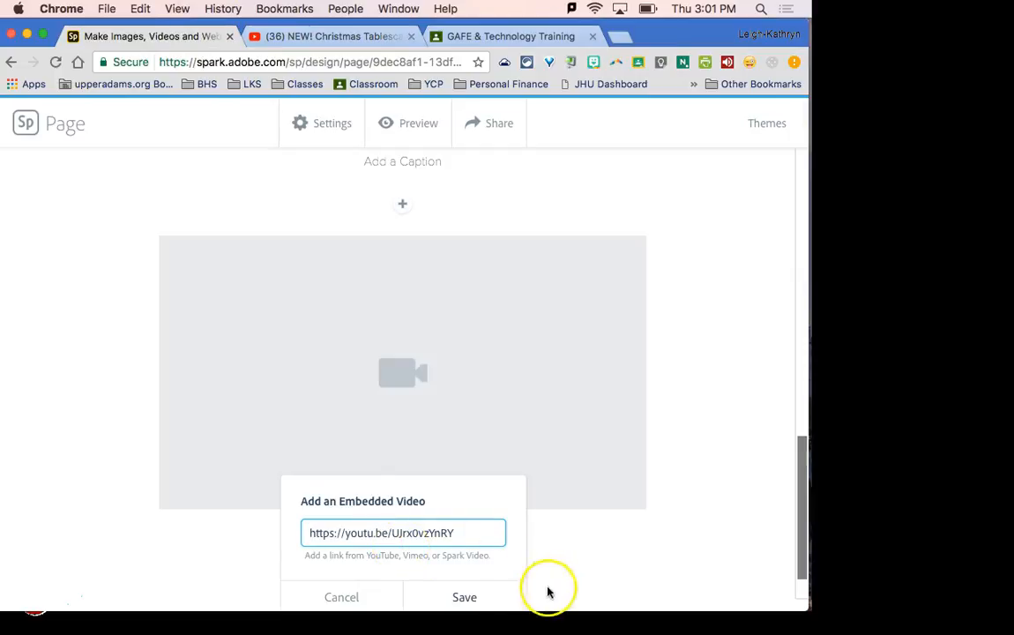
click(474, 598)
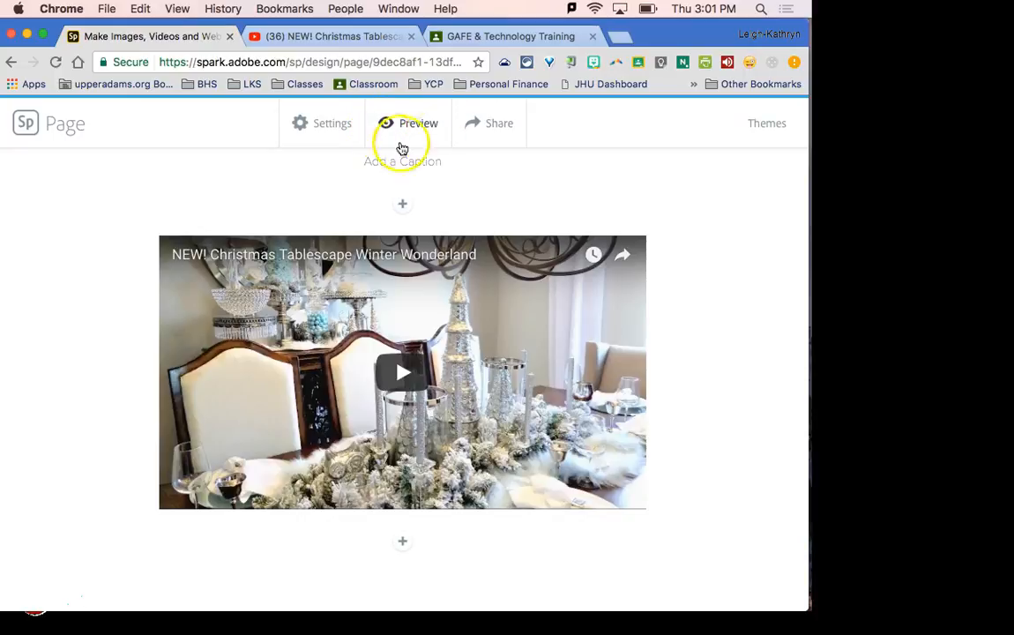
Step: Preview the page from the title photo down to the embedded tablescape video, play the video briefly and close it
click(410, 132)
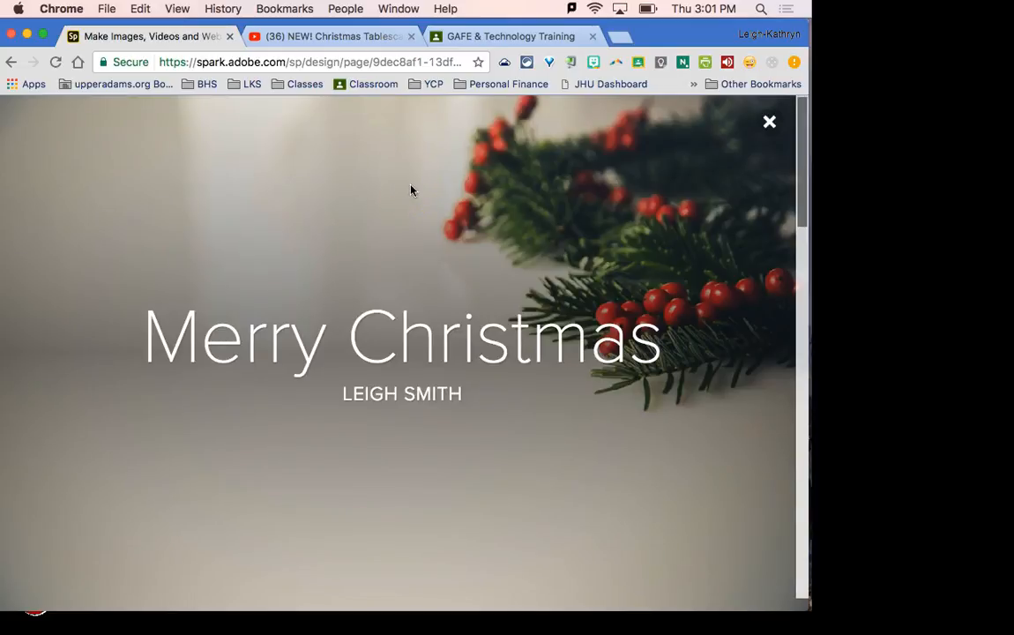
scroll(594, 354, down, 5)
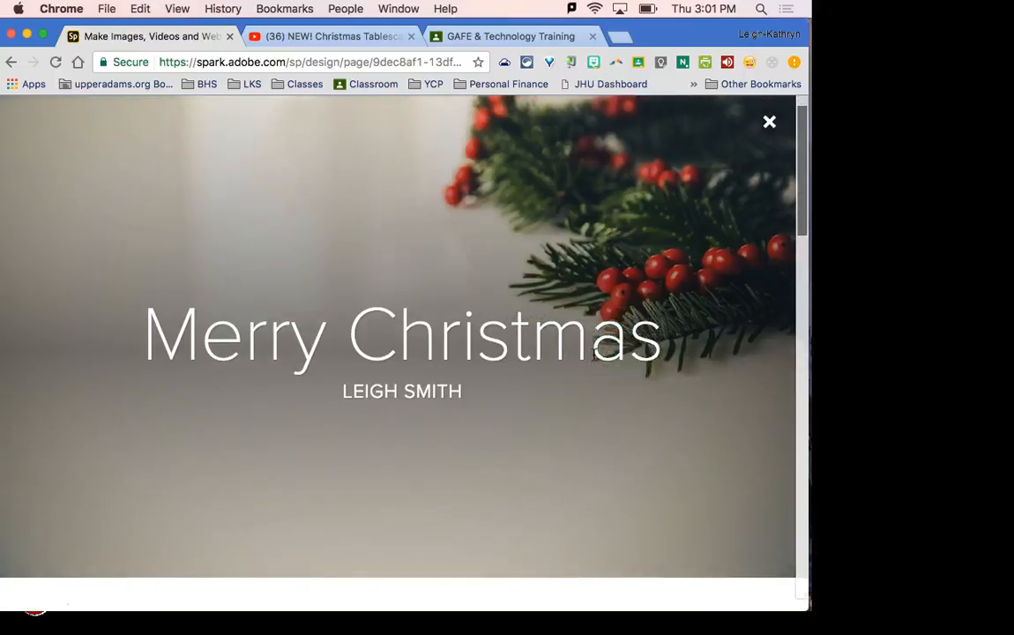
scroll(402, 353, down, 5)
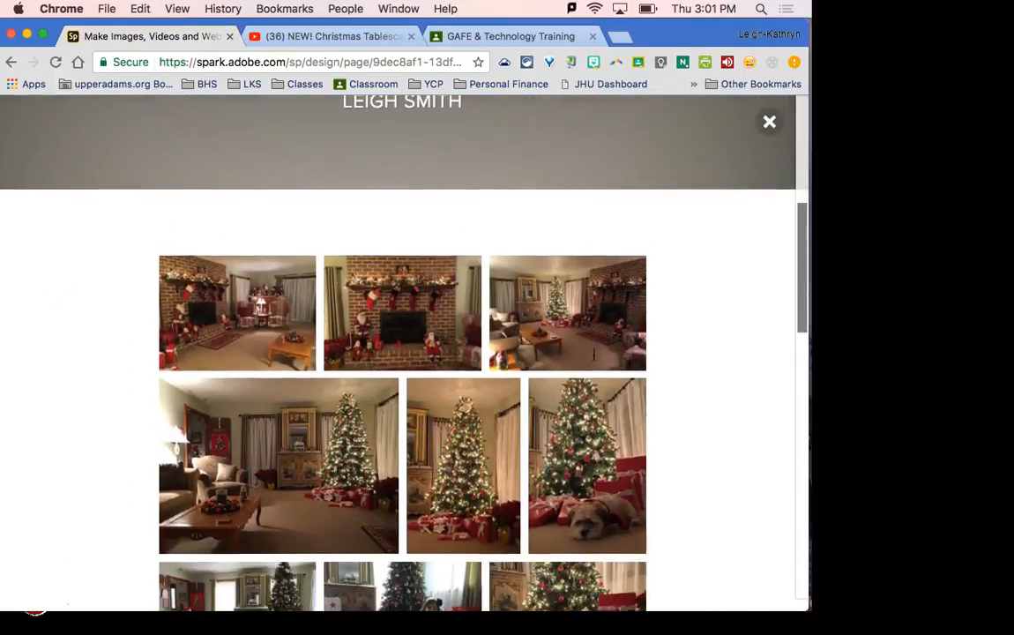
scroll(355, 404, down, 10)
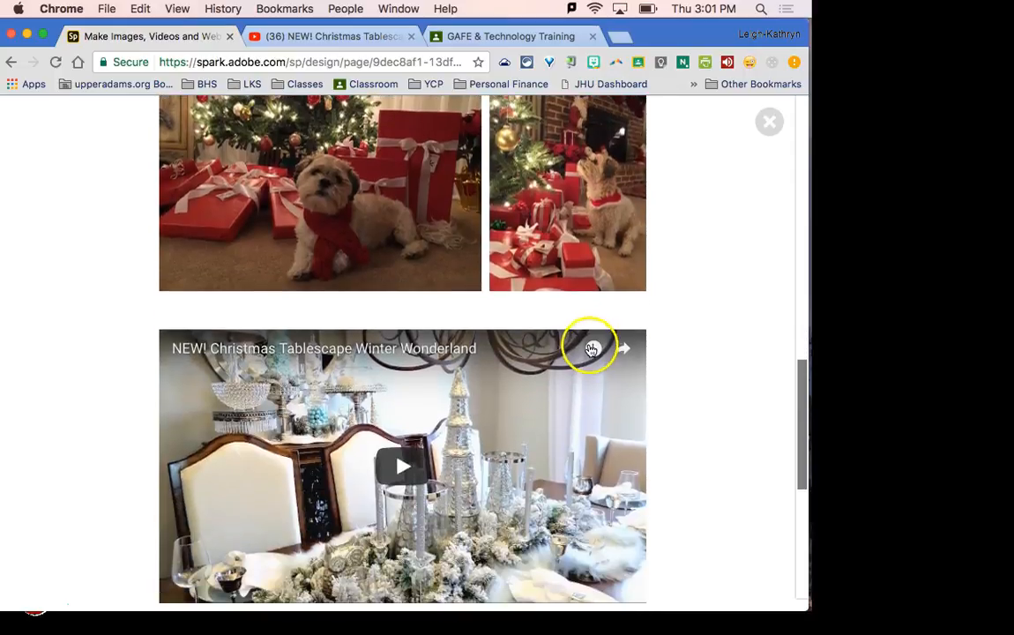
scroll(593, 346, down, 3)
click(395, 360)
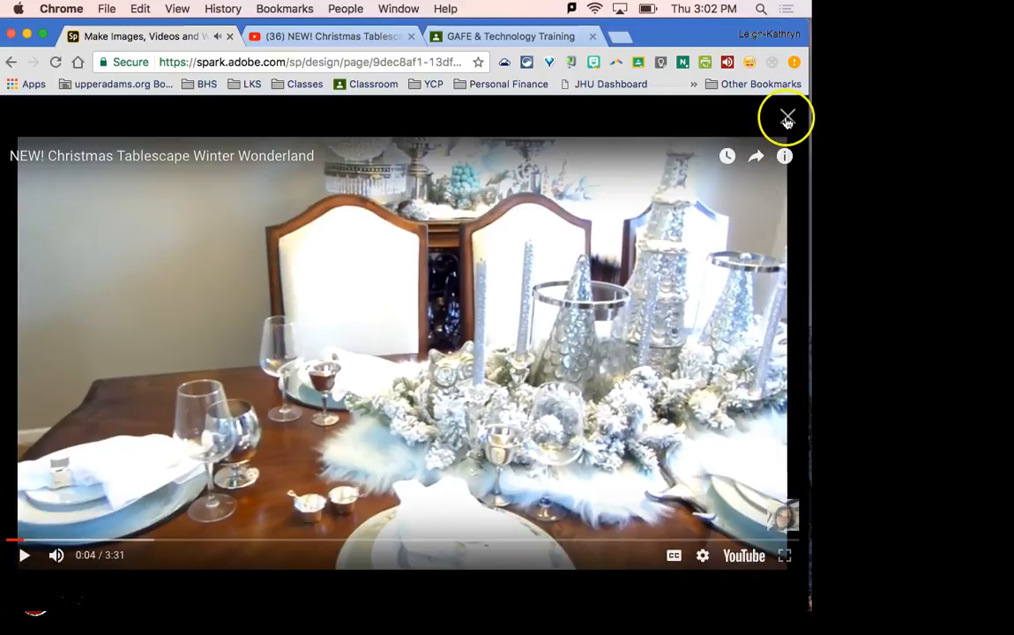
click(788, 116)
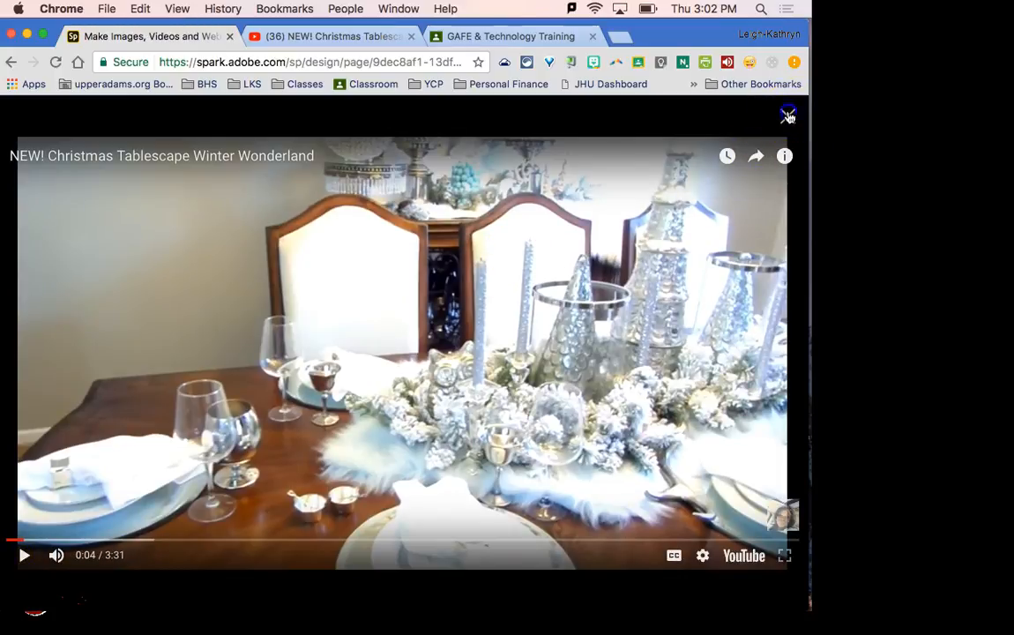
Step: View the photo grid's pictures enlarged, going backward from the last photo, and close the page preview
scroll(726, 170, up, 5)
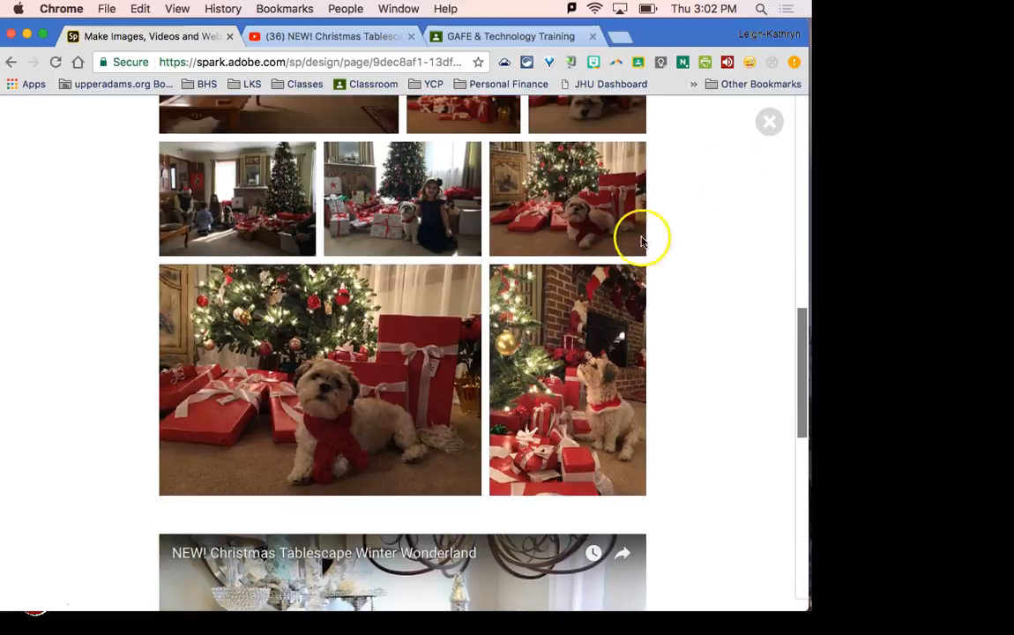
click(575, 354)
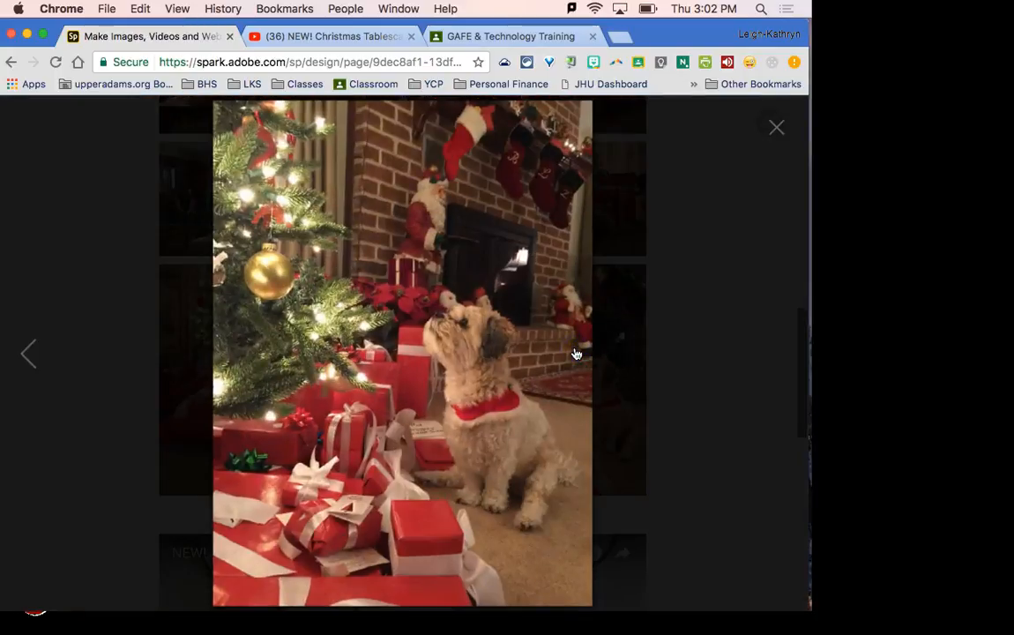
key(Left)
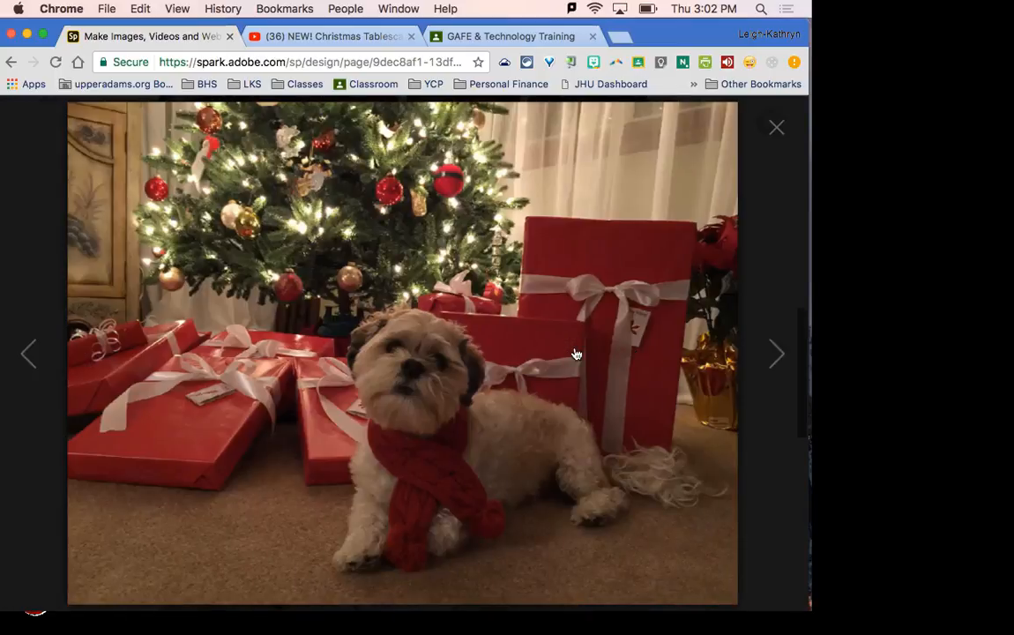
key(Left)
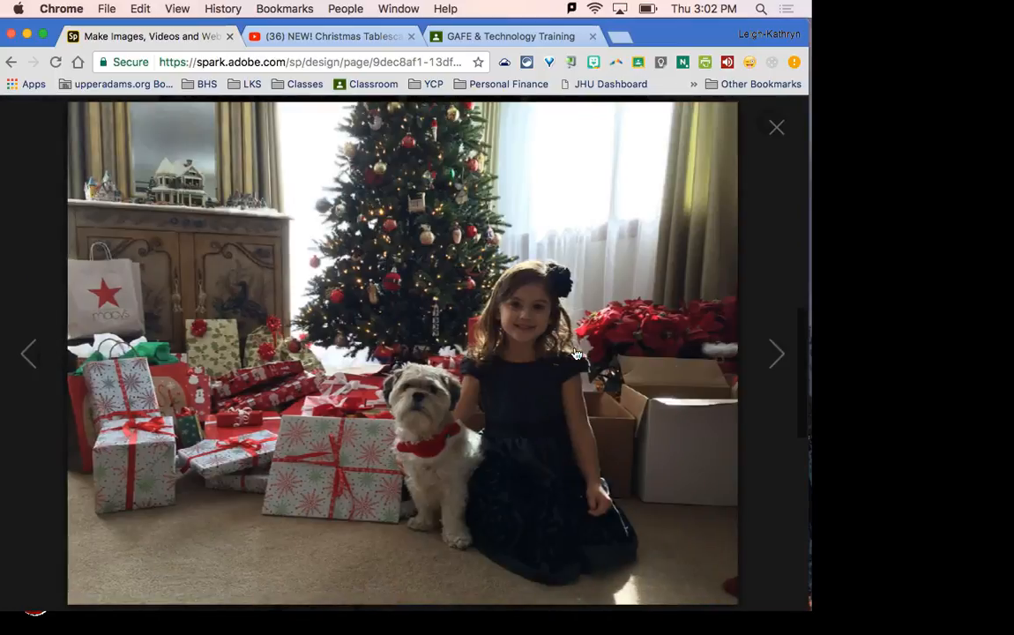
key(Left)
key(Left)
key(Left)
key(Left)
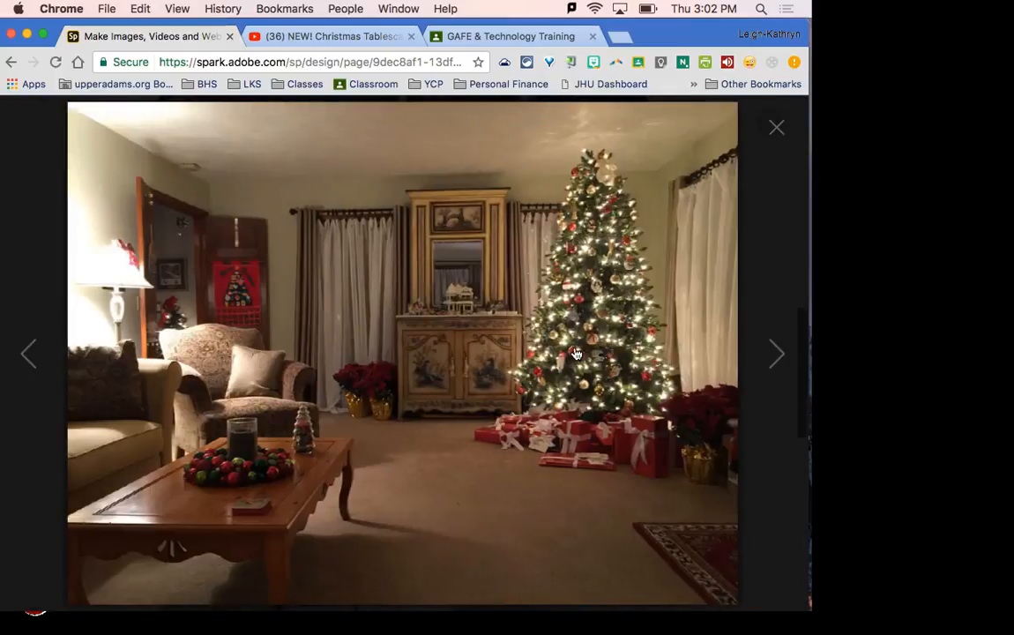
key(Escape)
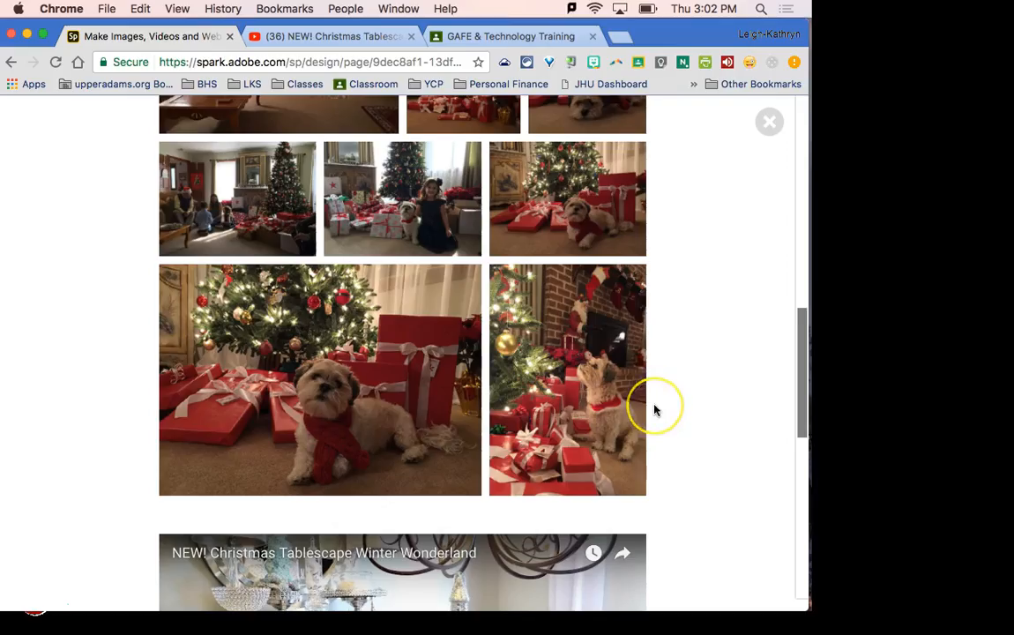
scroll(654, 407, up, 8)
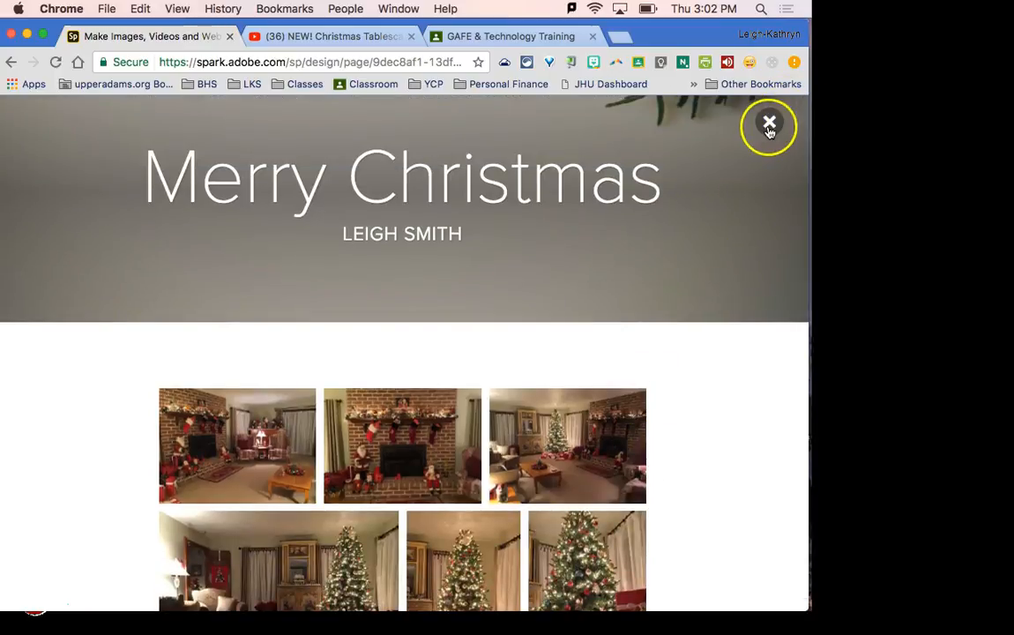
click(768, 126)
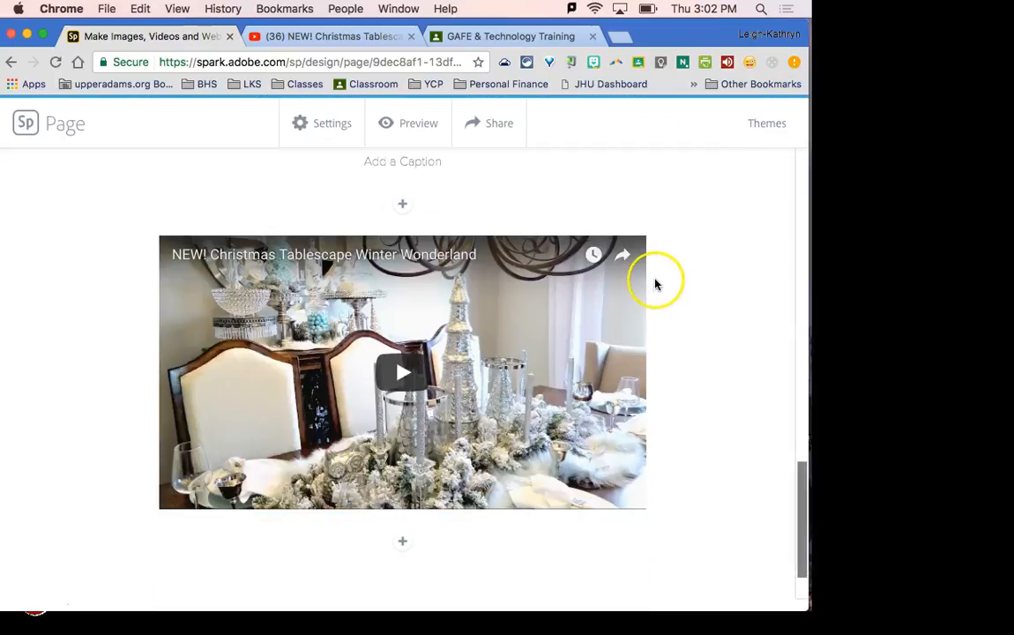
Step: Add a text block below the video reading "Have a great New Year!"
scroll(656, 283, down, 3)
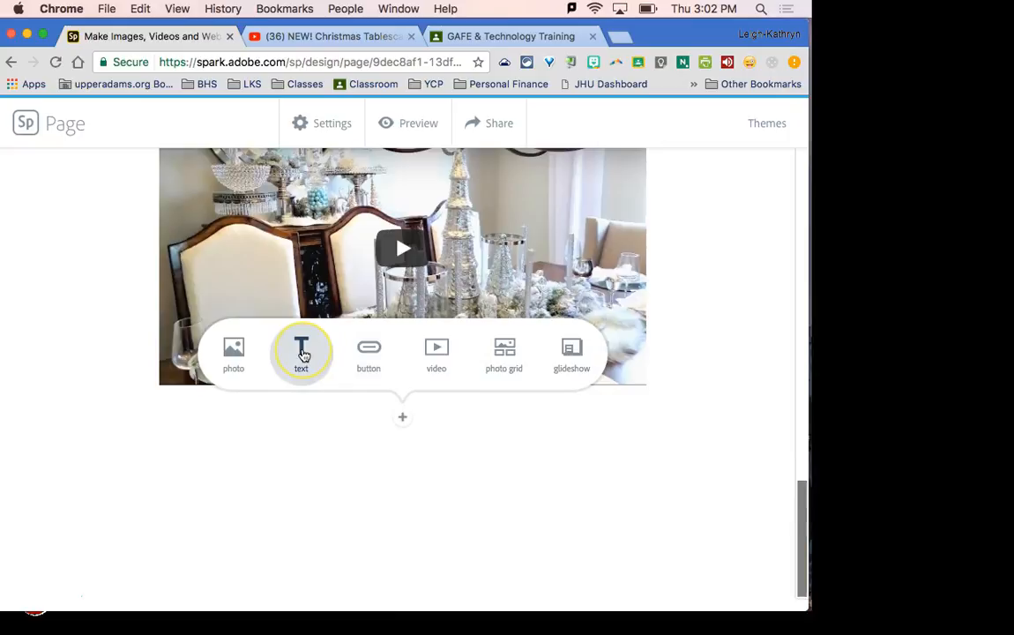
click(302, 353)
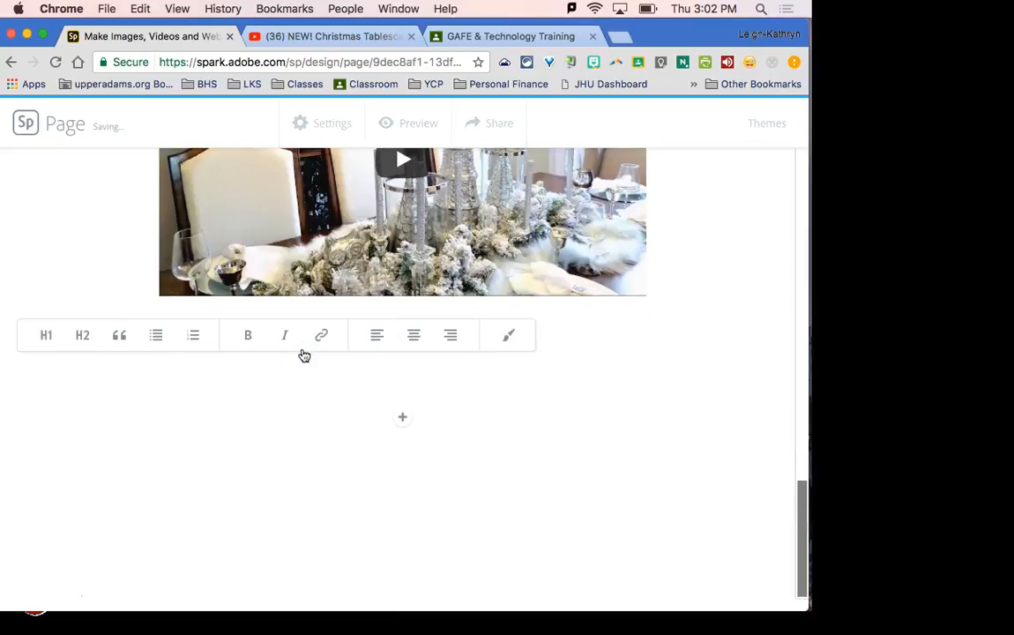
text(Have a g)
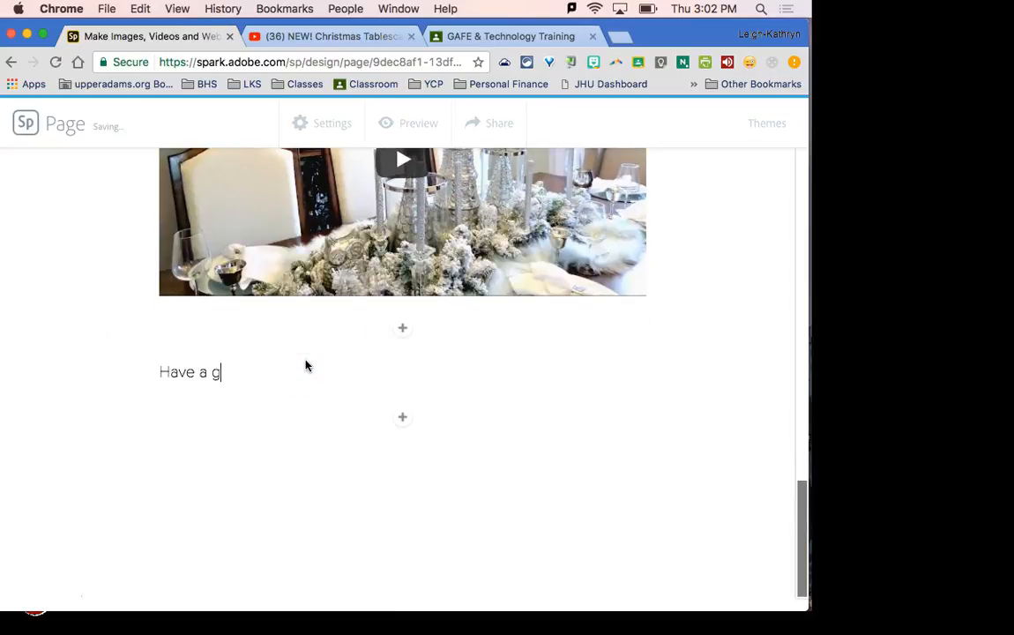
text(reat New YE)
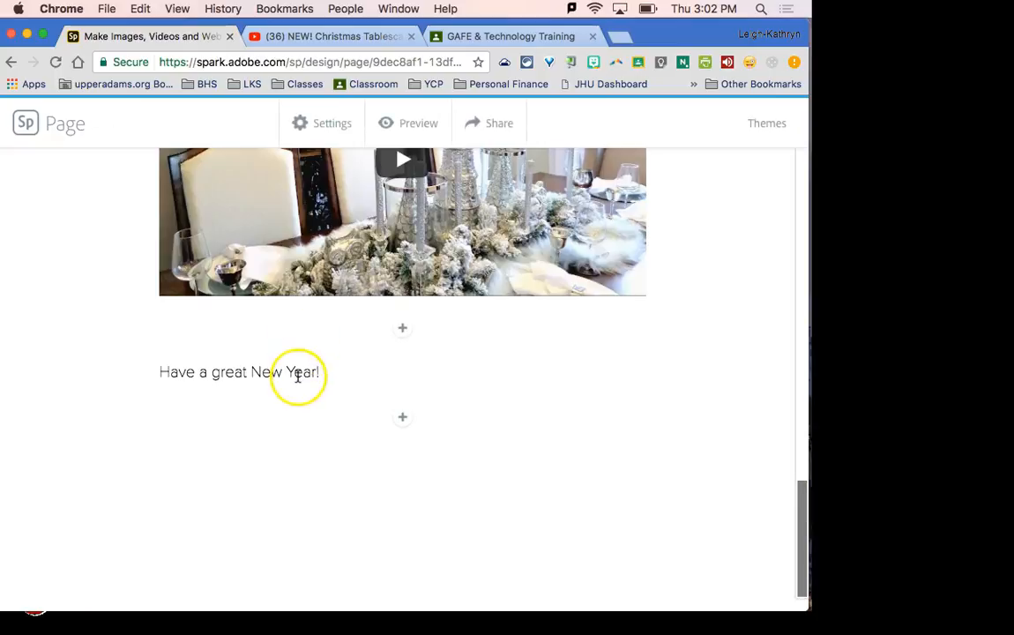
Step: Format the New Year greeting below the video as an H1 heading
click(297, 369)
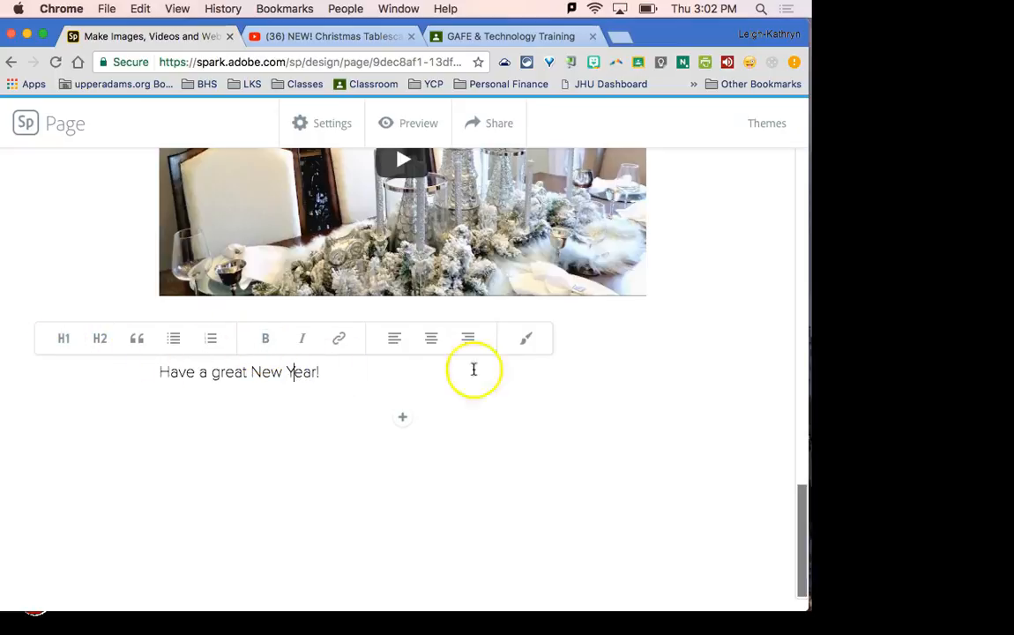
click(529, 337)
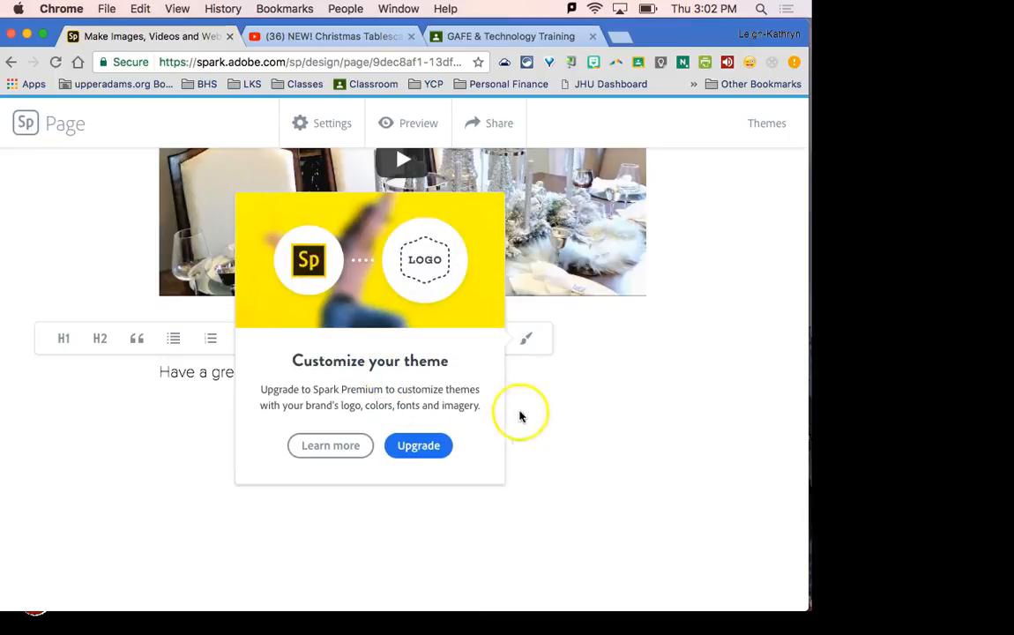
click(580, 427)
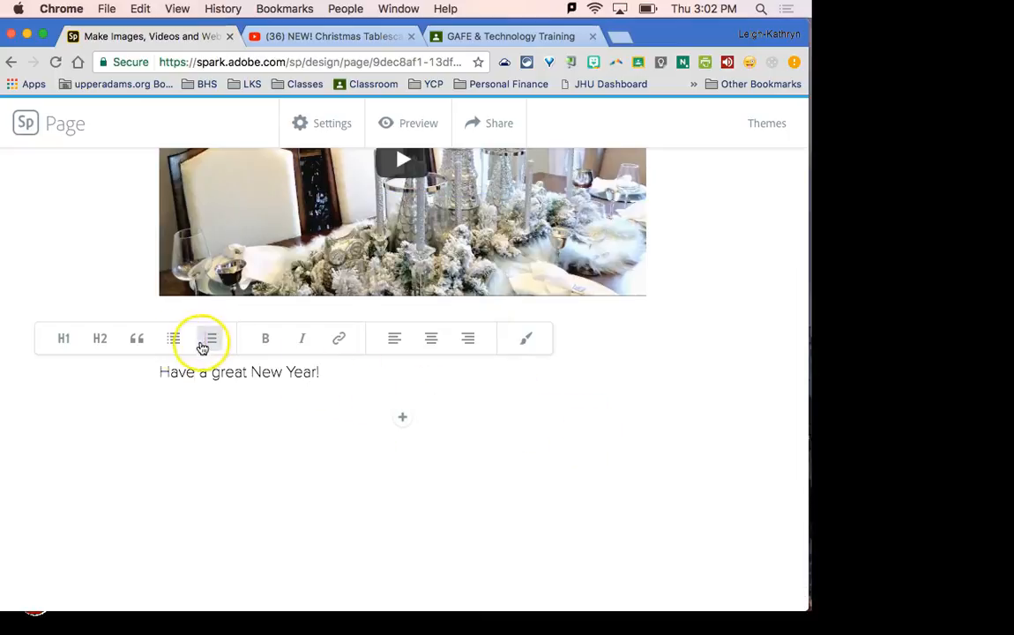
click(101, 338)
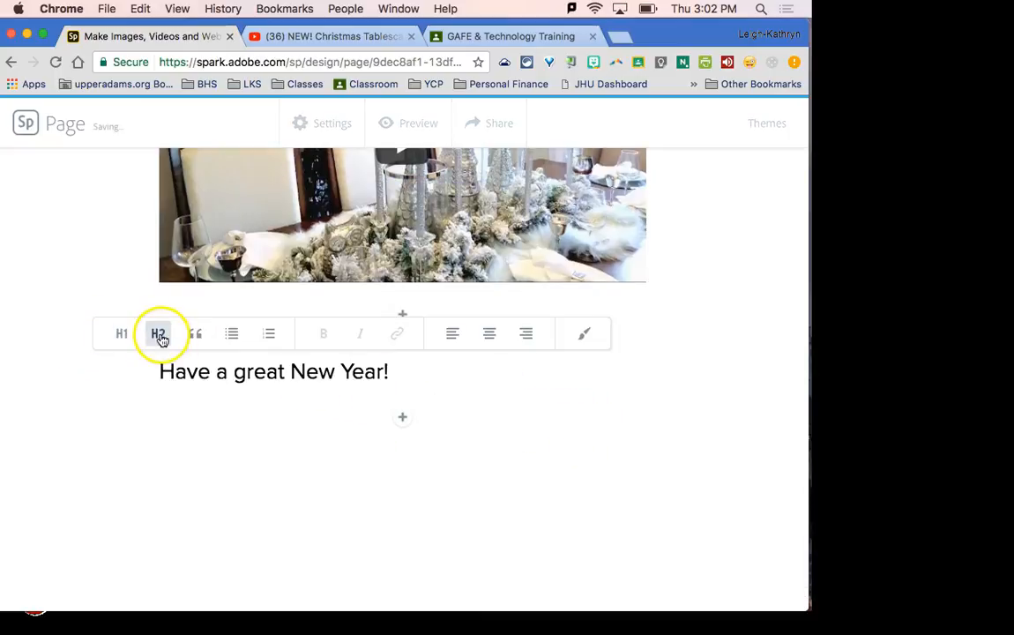
click(122, 335)
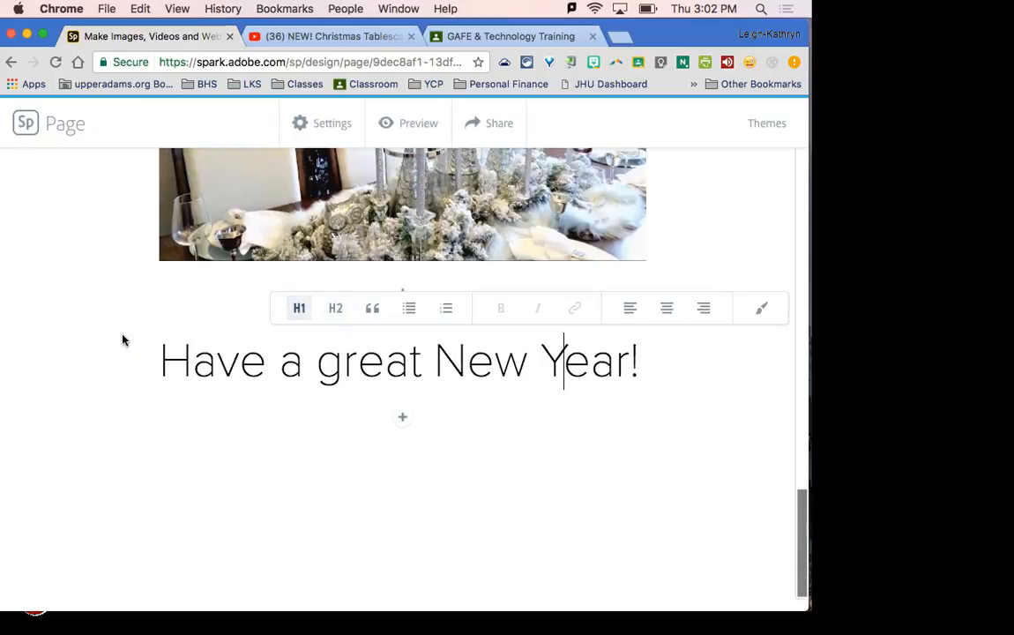
Step: Preview the whole page down to the New Year greeting and credits, and return to editing
click(418, 123)
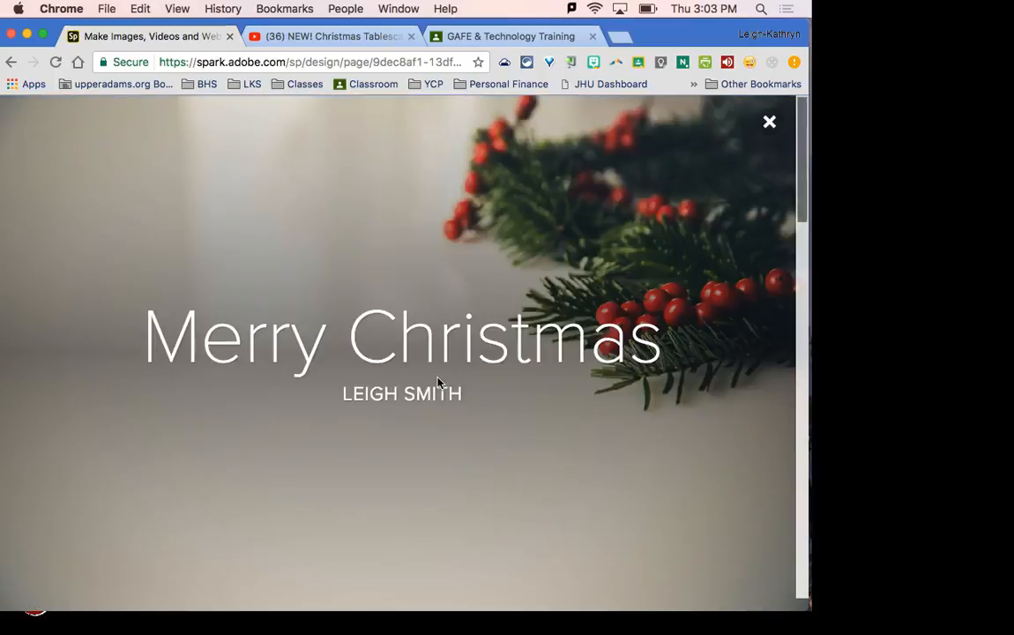
scroll(439, 380, down, 20)
click(437, 363)
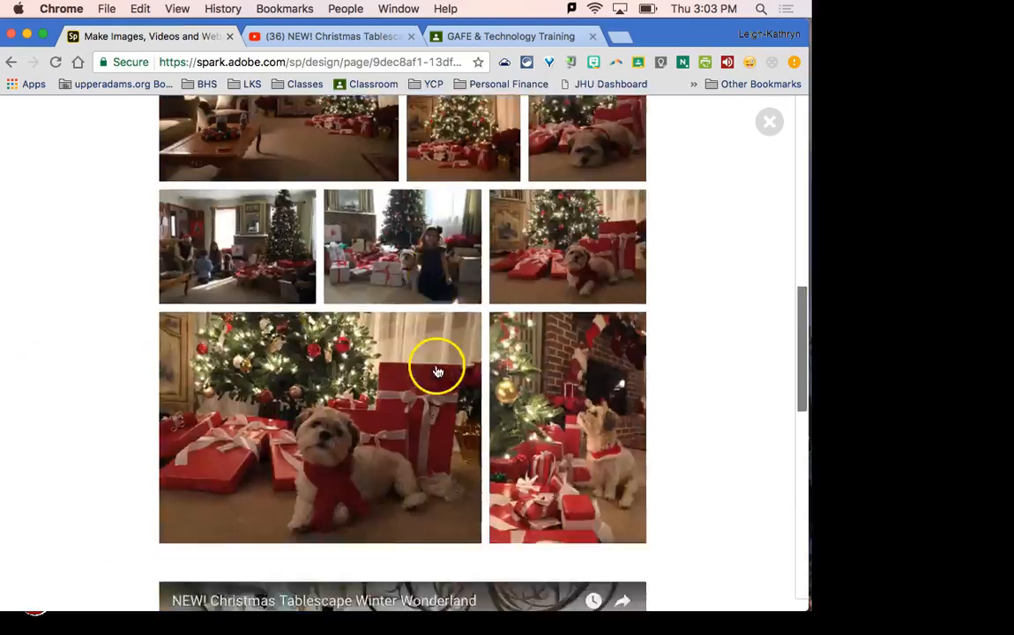
scroll(436, 363, up, 4)
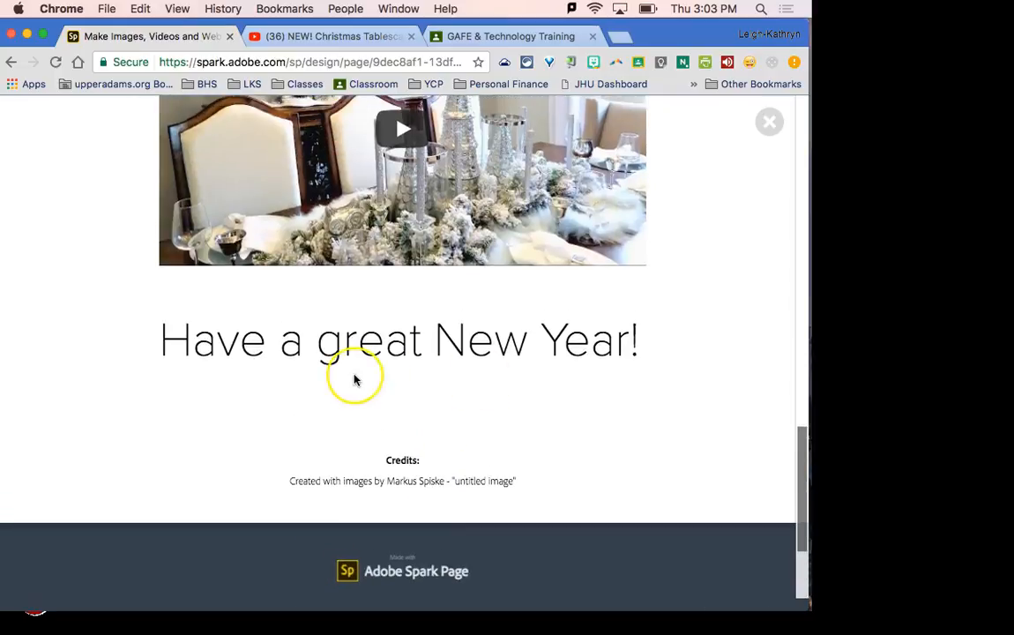
scroll(354, 380, up, 20)
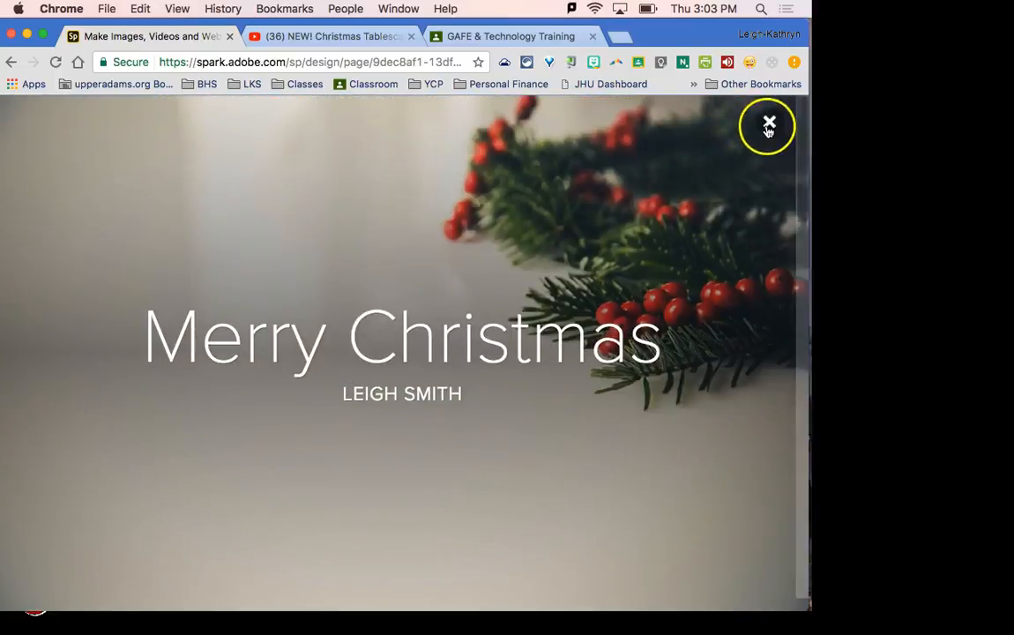
click(768, 126)
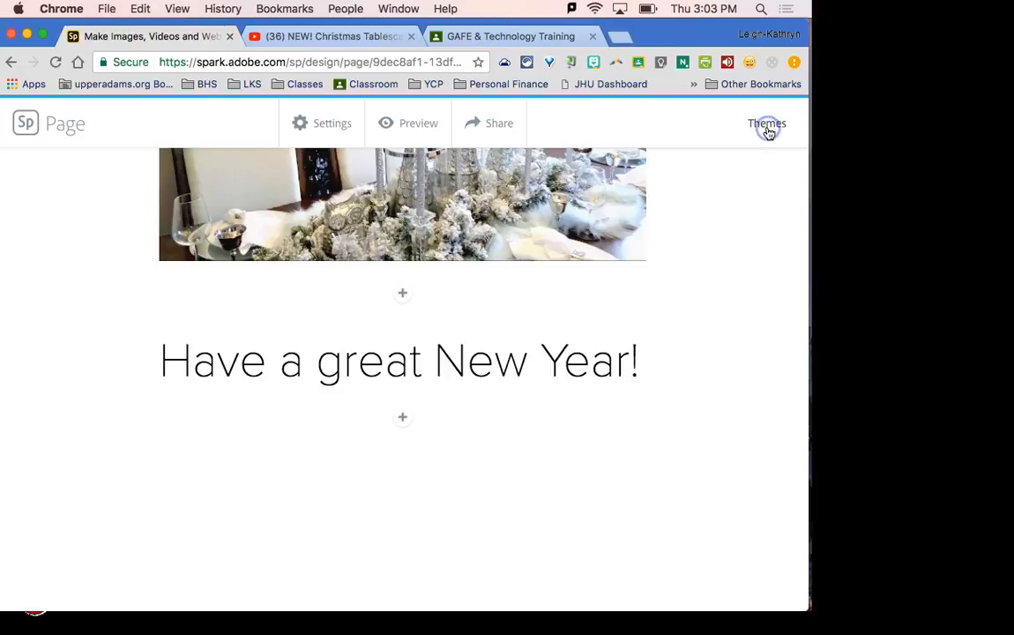
Step: Start a glideshow below the greeting, view the demonstration of how glideshows work, and cancel the glideshow
click(403, 419)
click(571, 350)
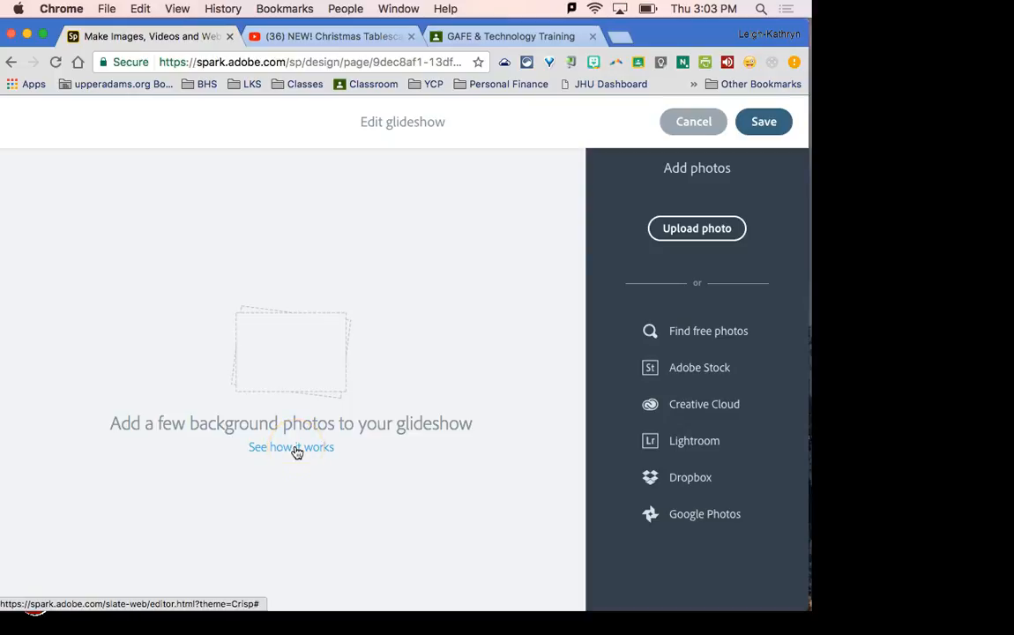
click(297, 447)
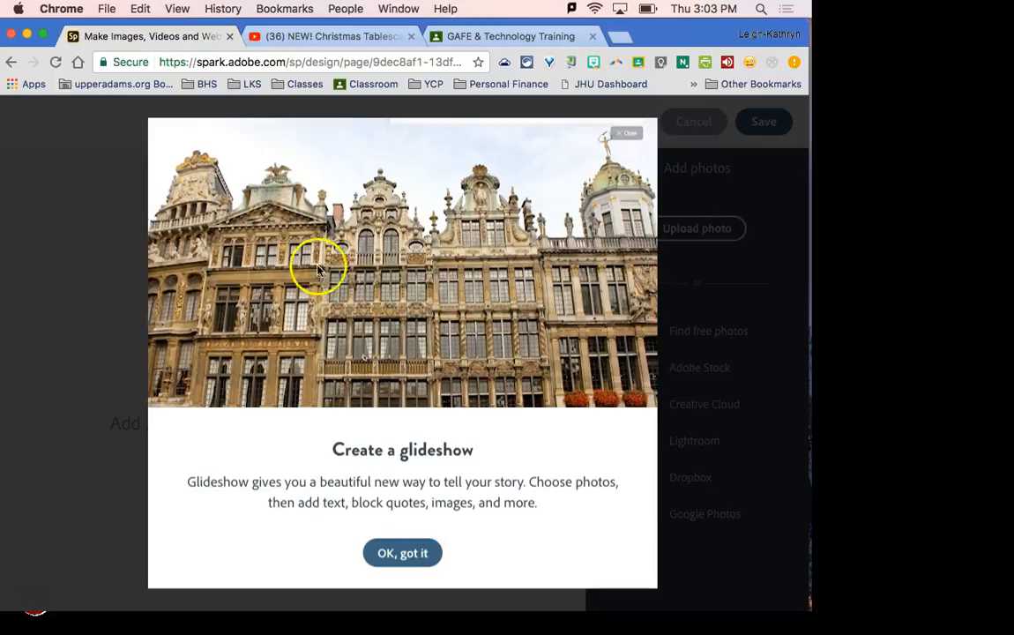
click(634, 133)
click(614, 135)
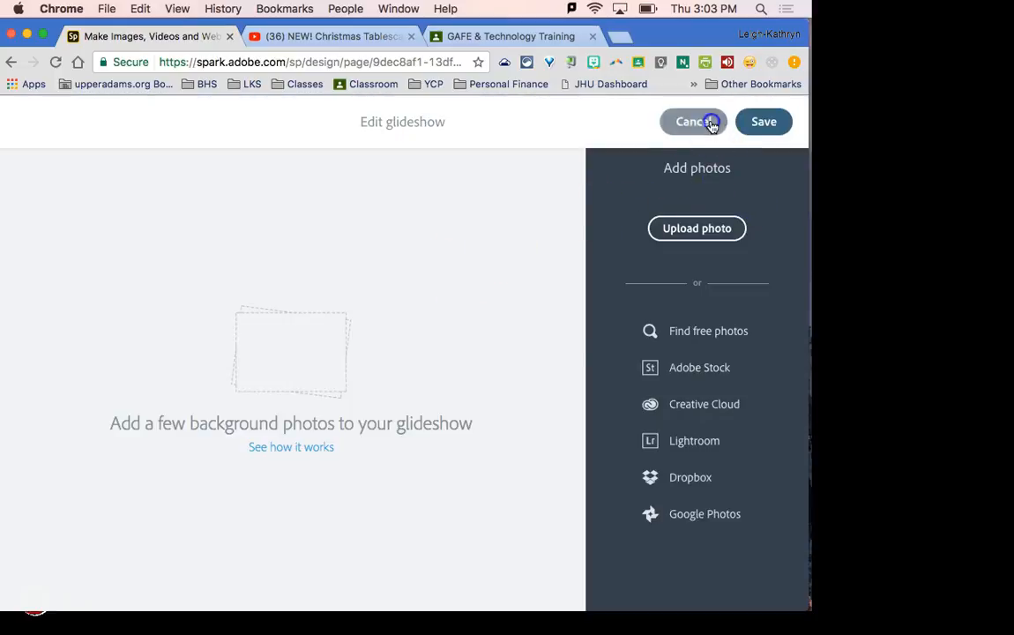
click(710, 123)
scroll(545, 331, up, 15)
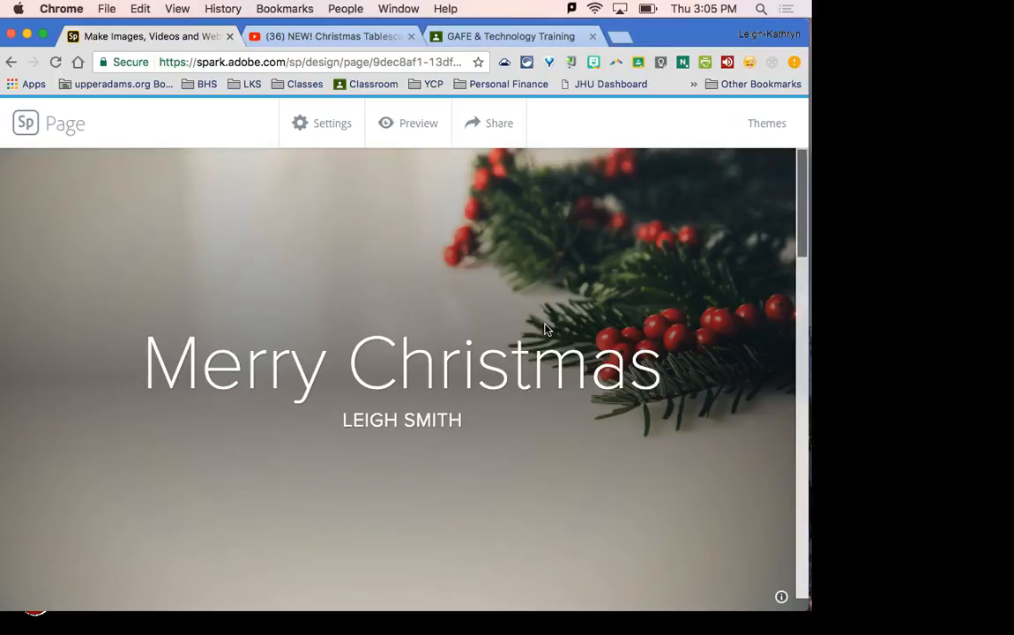
click(482, 175)
click(471, 196)
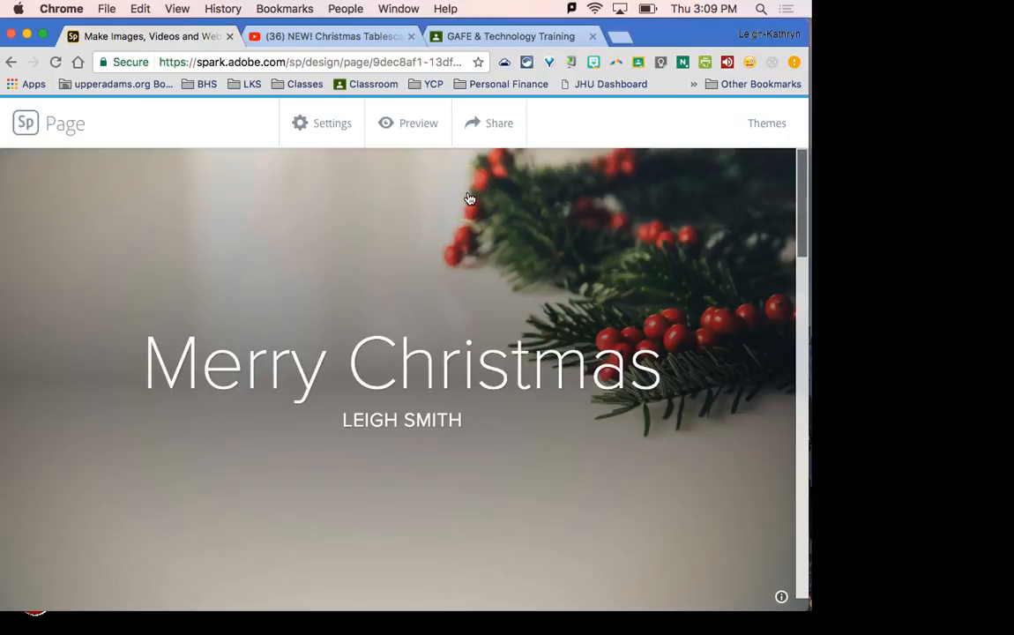